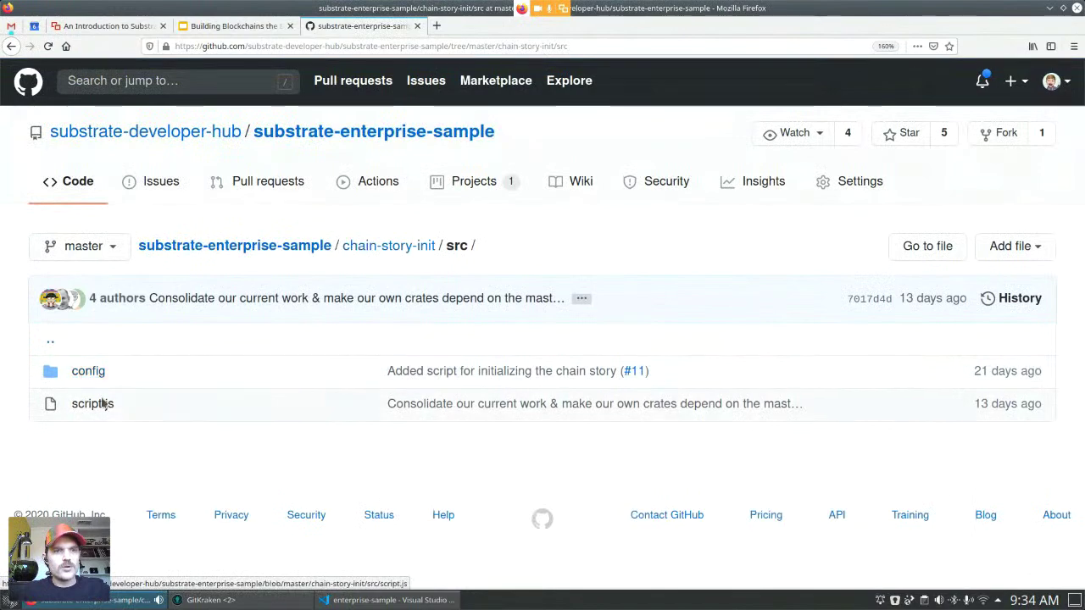
# Open script.js in chain-story-init/src and read through it as far as the initChainStory function.
pyautogui.click(98, 408)
pyautogui.scroll(-20, 459, 540)
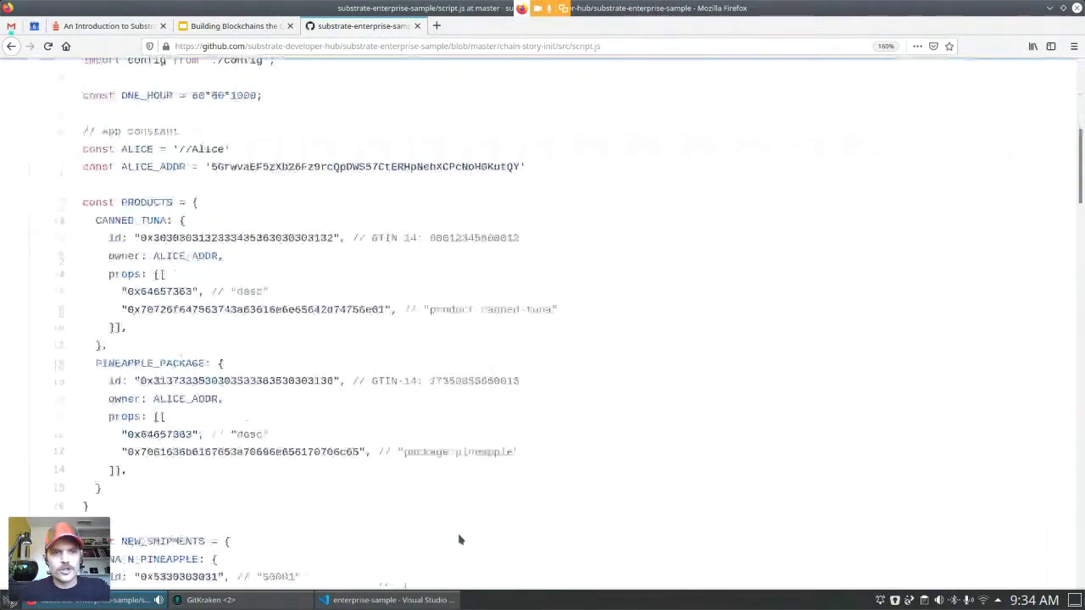
pyautogui.scroll(-10, 460, 539)
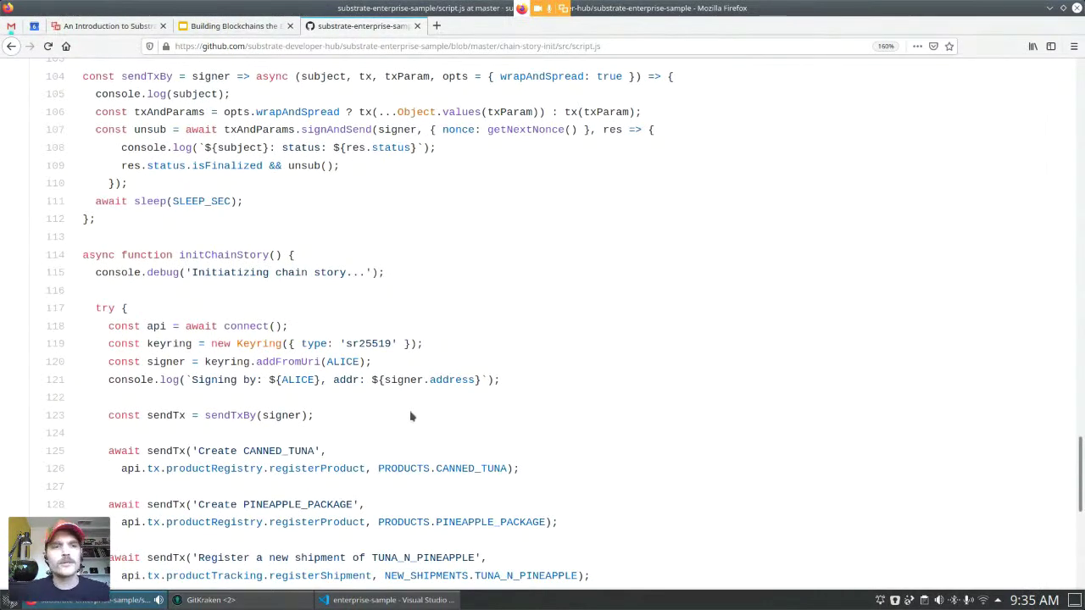
# Go back from script.js through the chain-story-init folders to the repository's root page.
pyautogui.click(11, 47)
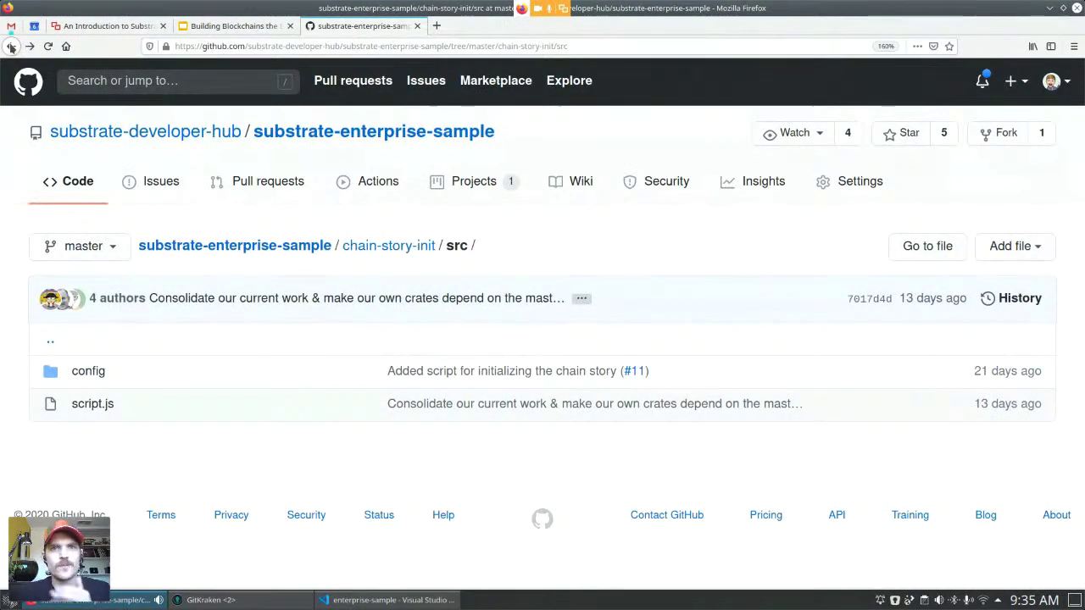
pyautogui.click(11, 47)
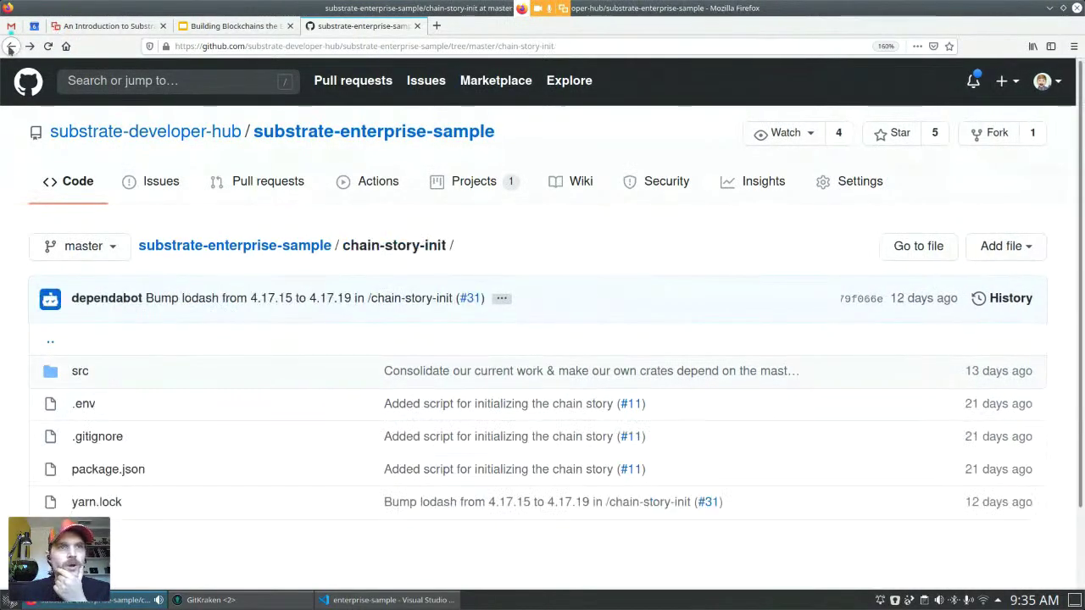
pyautogui.click(10, 48)
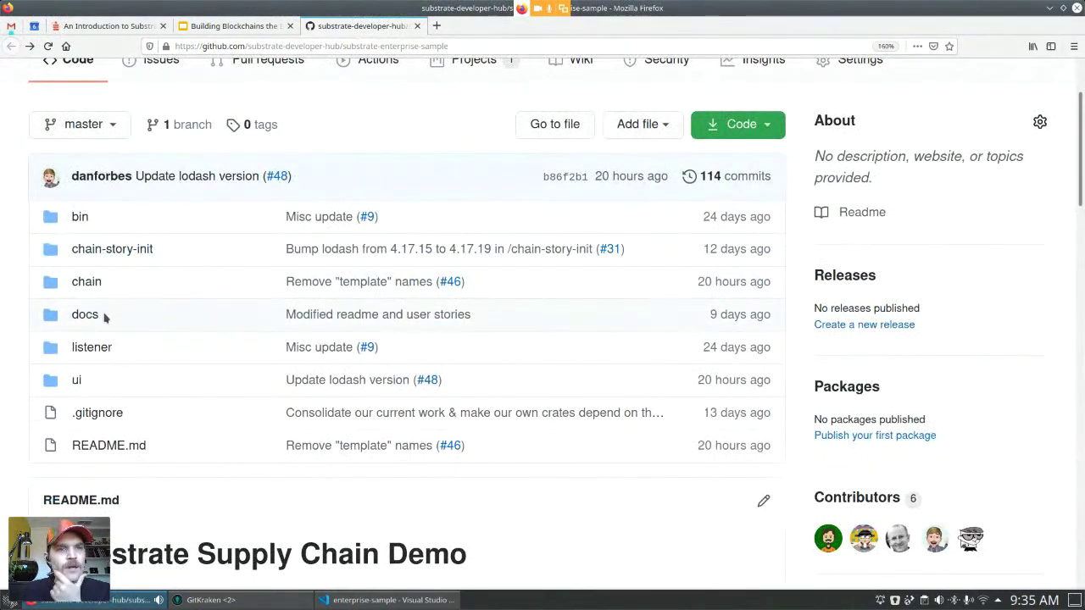
# Look over the root folder list and open the runtime's lib.rs file in chain/runtime/src.
pyautogui.scroll(-4, 90, 396)
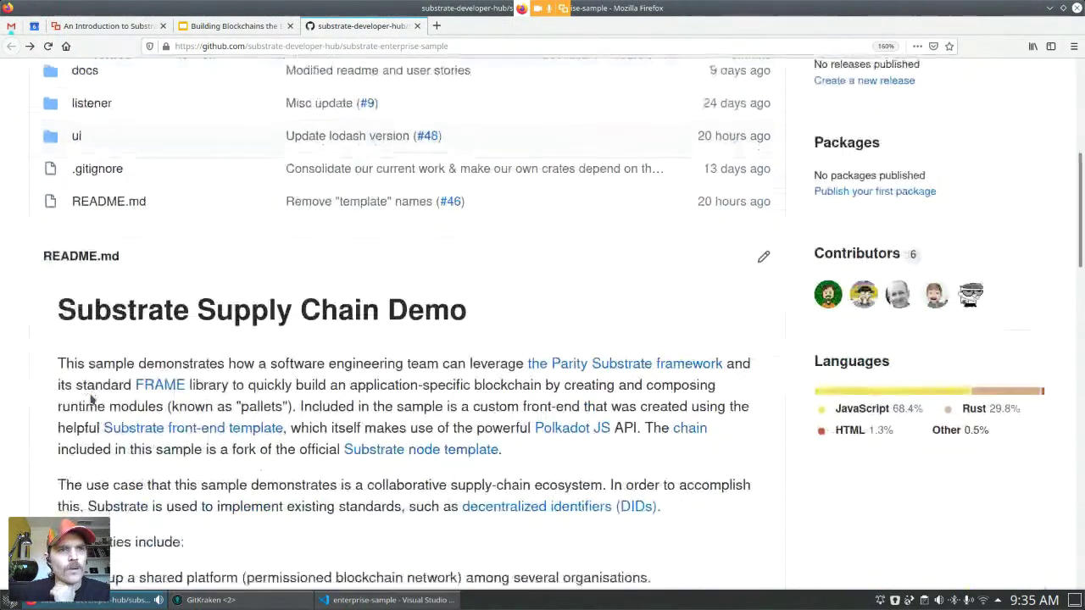
pyautogui.scroll(2, 87, 402)
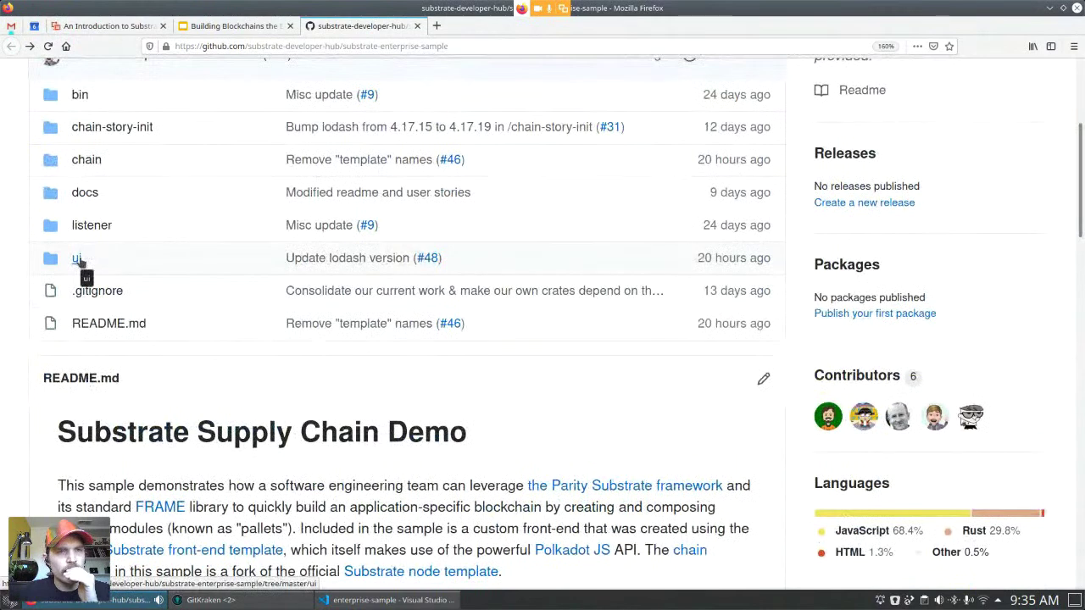
pyautogui.click(87, 161)
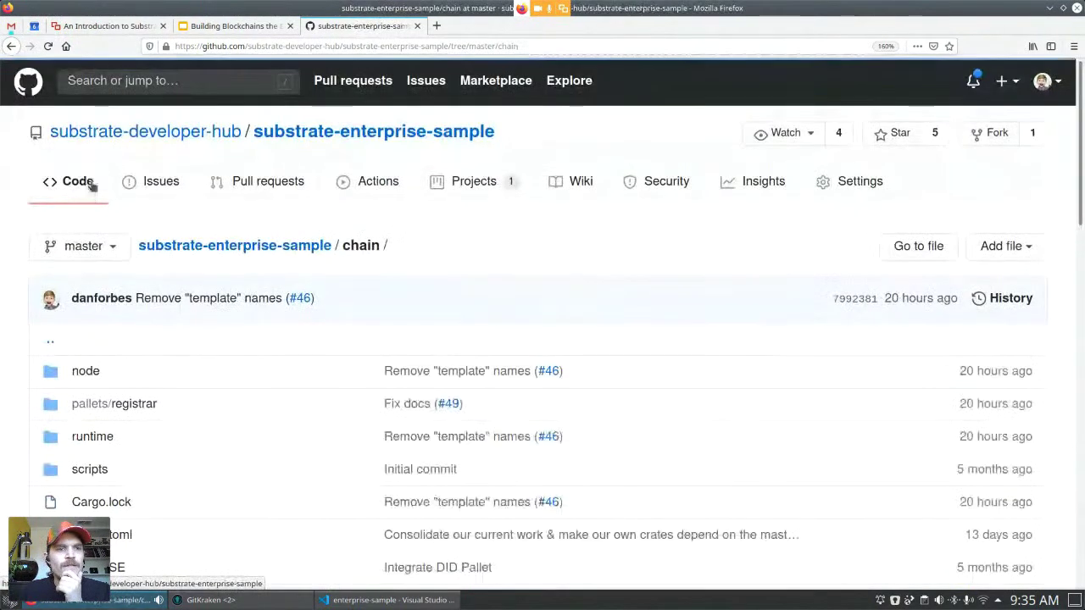
pyautogui.scroll(-1, 148, 337)
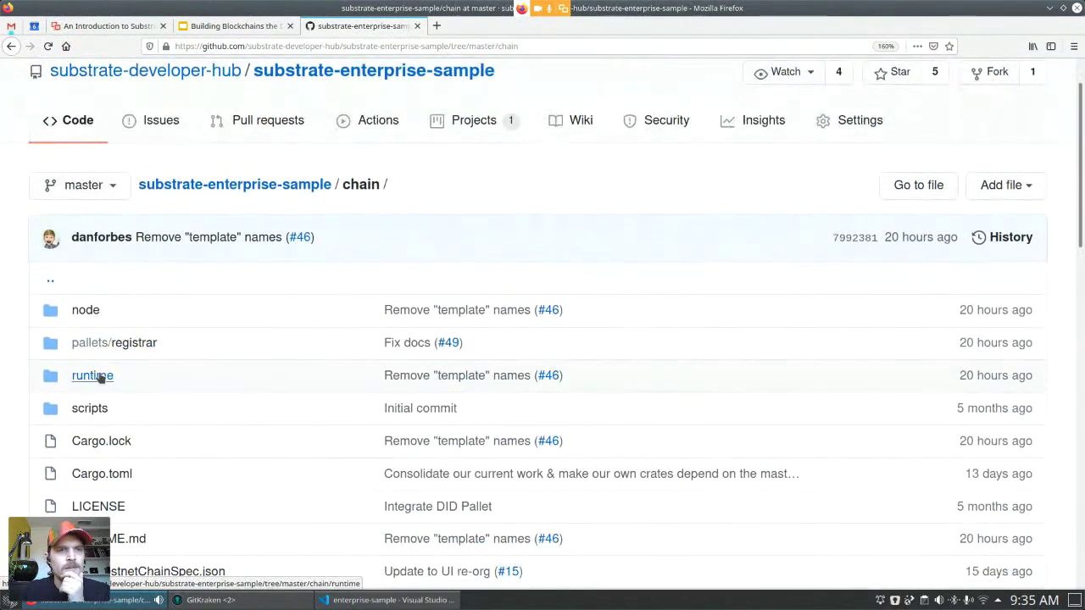
pyautogui.click(92, 376)
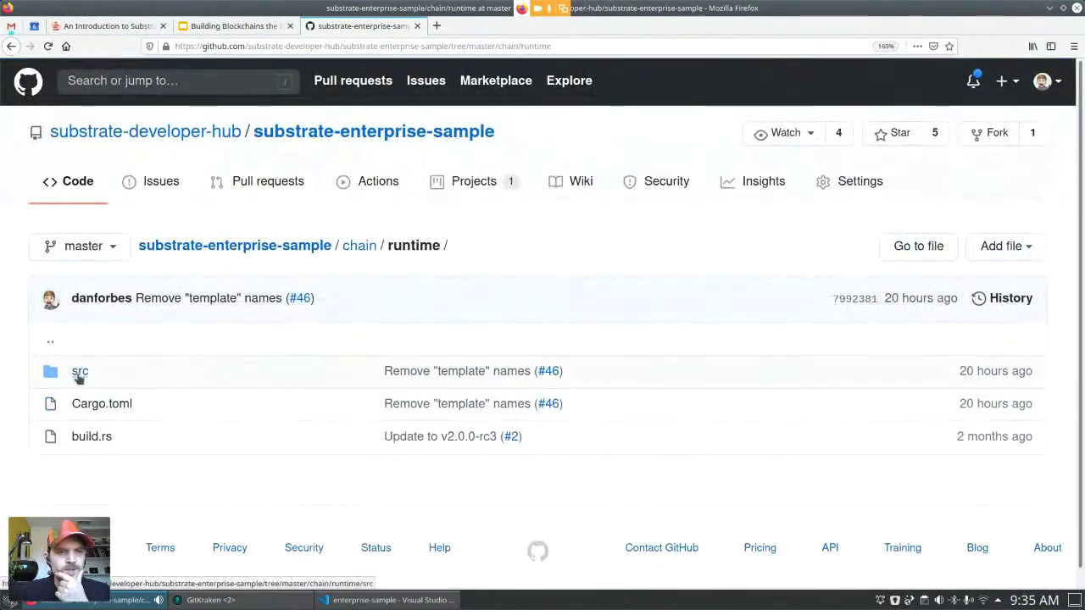
pyautogui.click(79, 375)
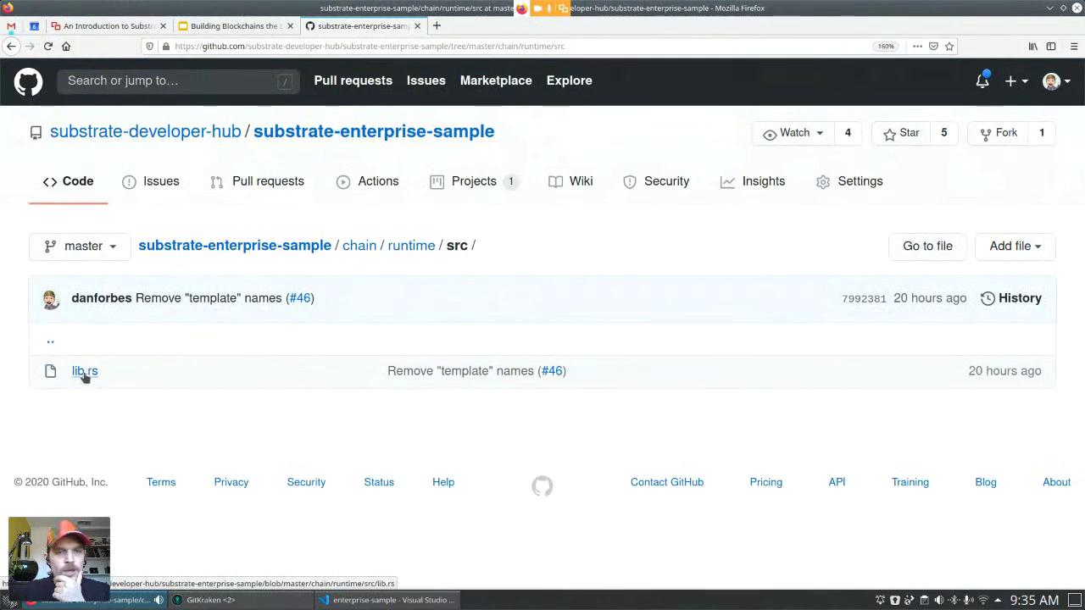
pyautogui.click(85, 373)
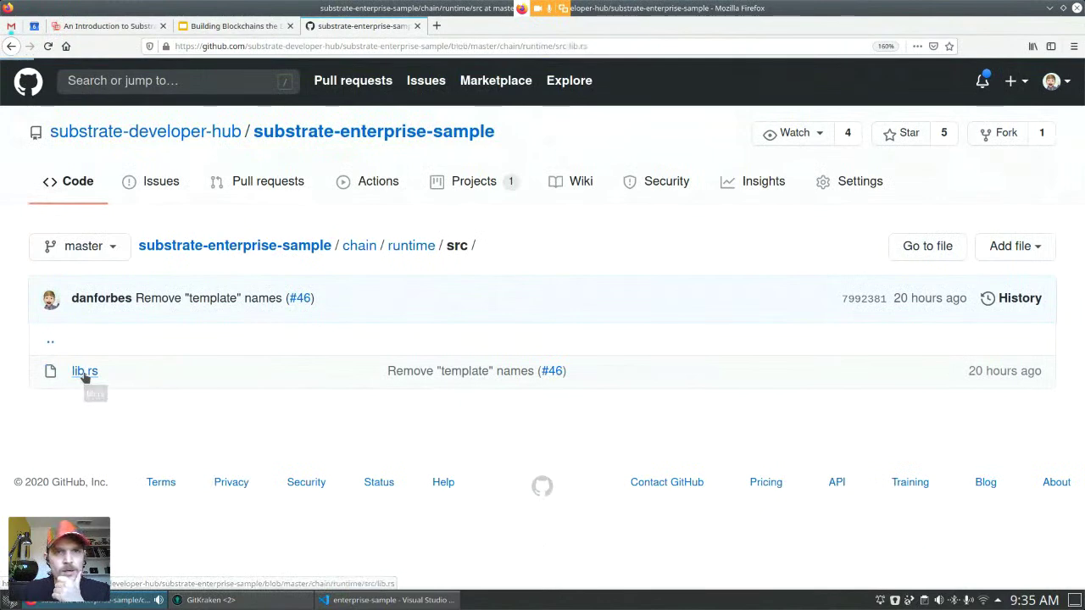
# Open the chain folder in a separate browser tab and go to the registrar pallet's src/lib.rs there.
pyautogui.middleClick(364, 244)
pyautogui.click(462, 27)
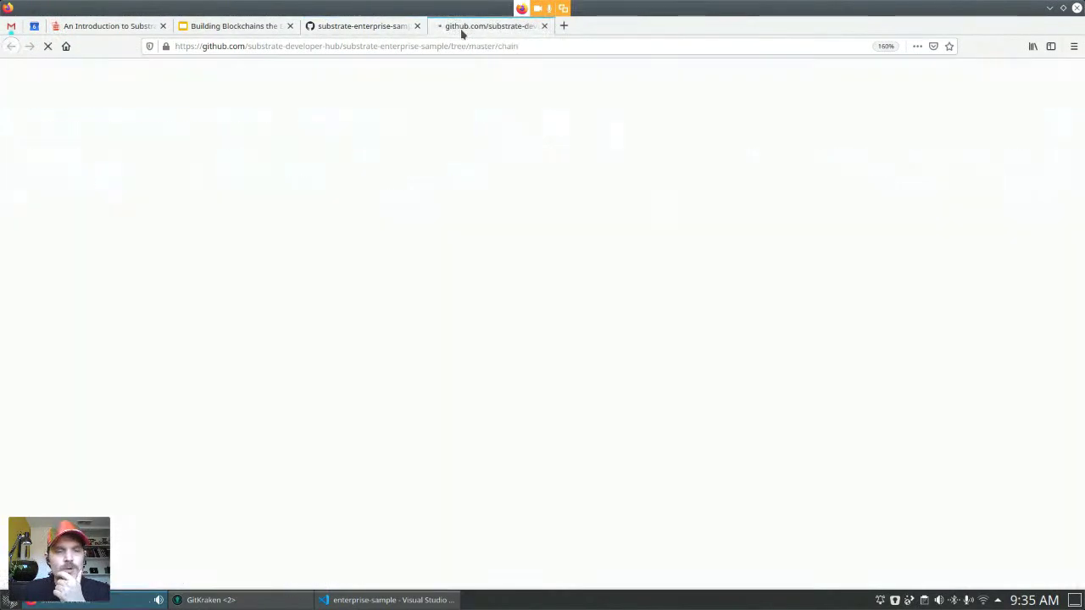
pyautogui.click(141, 404)
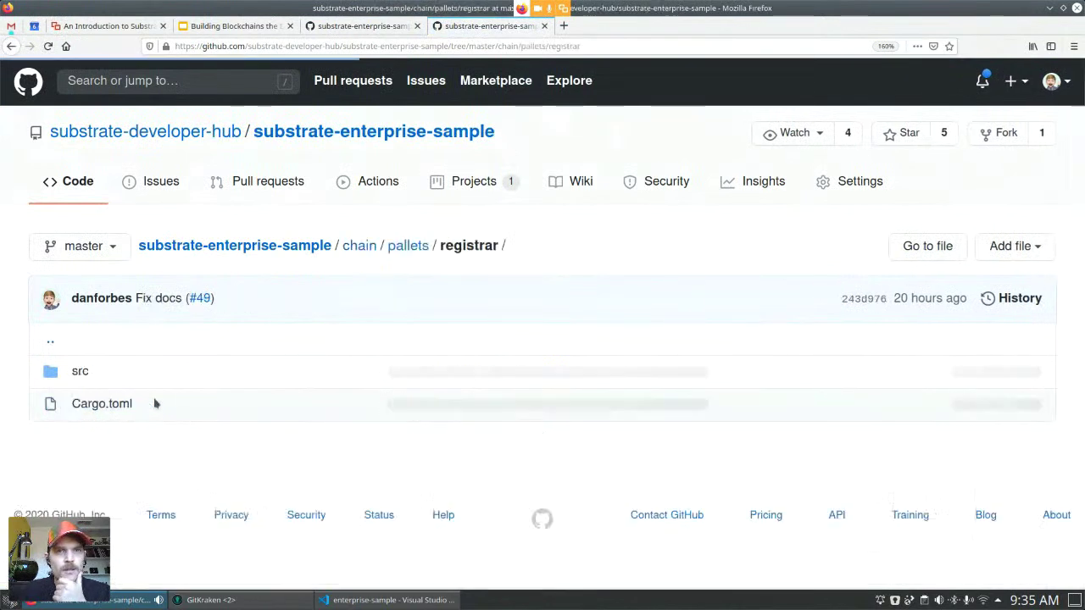
pyautogui.click(83, 374)
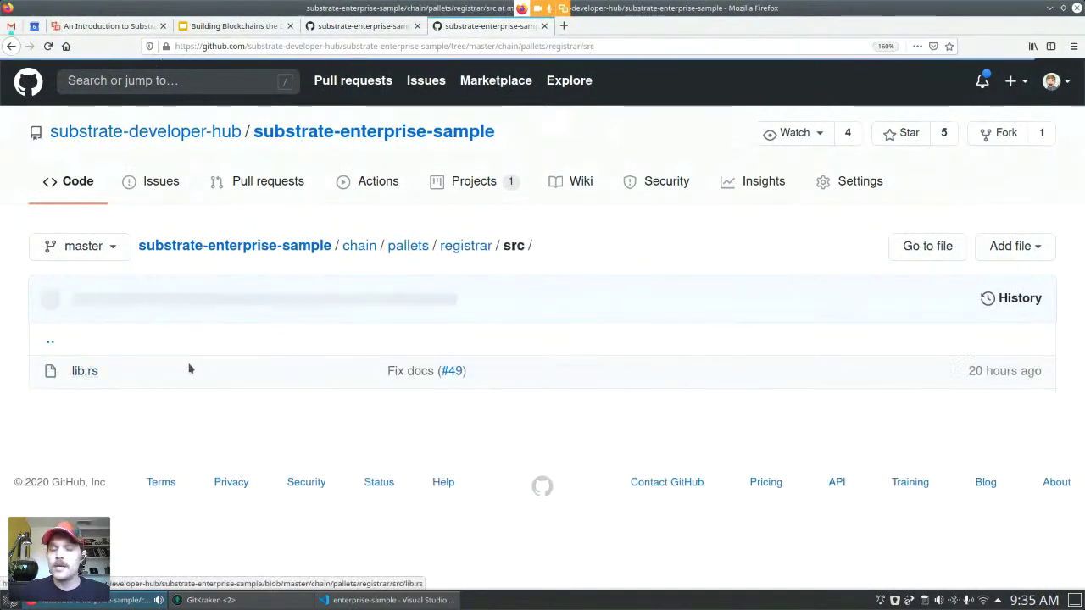
pyautogui.click(85, 374)
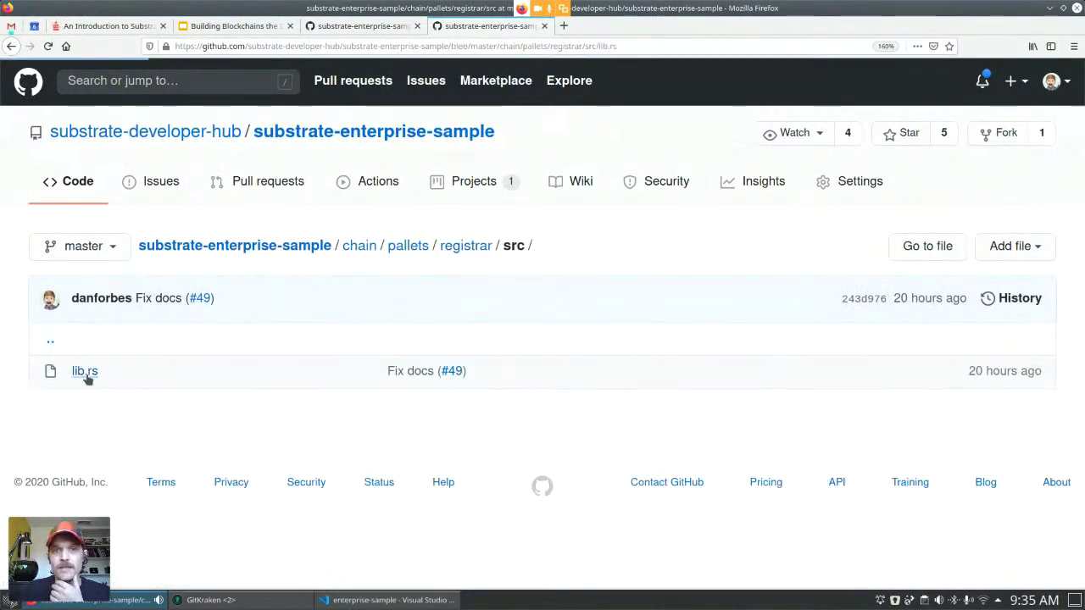
# Skim the registrar pallet's code down to the create_organization function and back up to its imports.
pyautogui.scroll(-10, 462, 411)
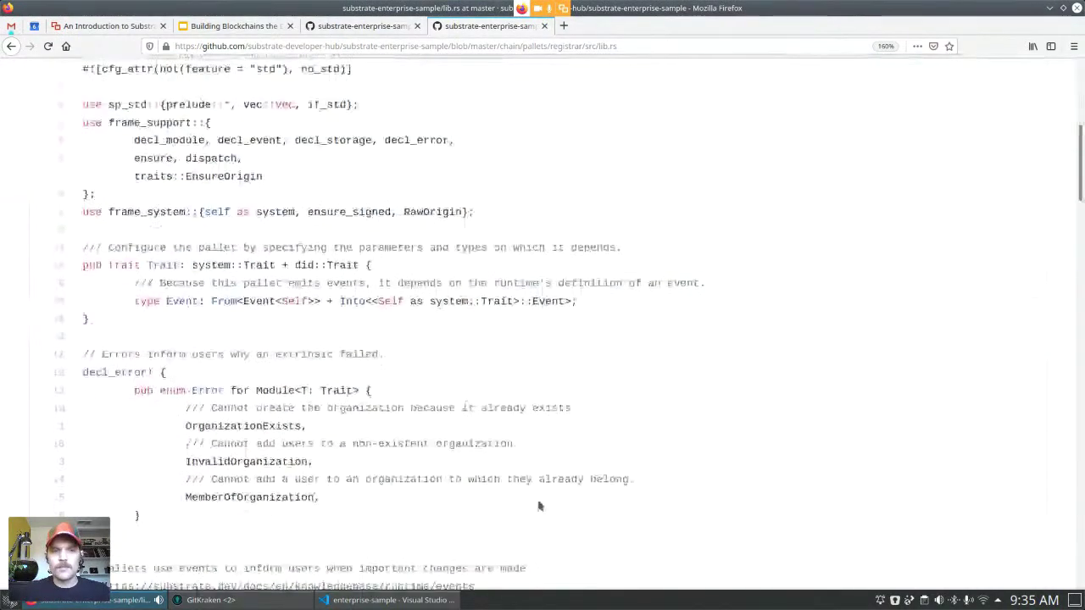
pyautogui.scroll(-10, 536, 506)
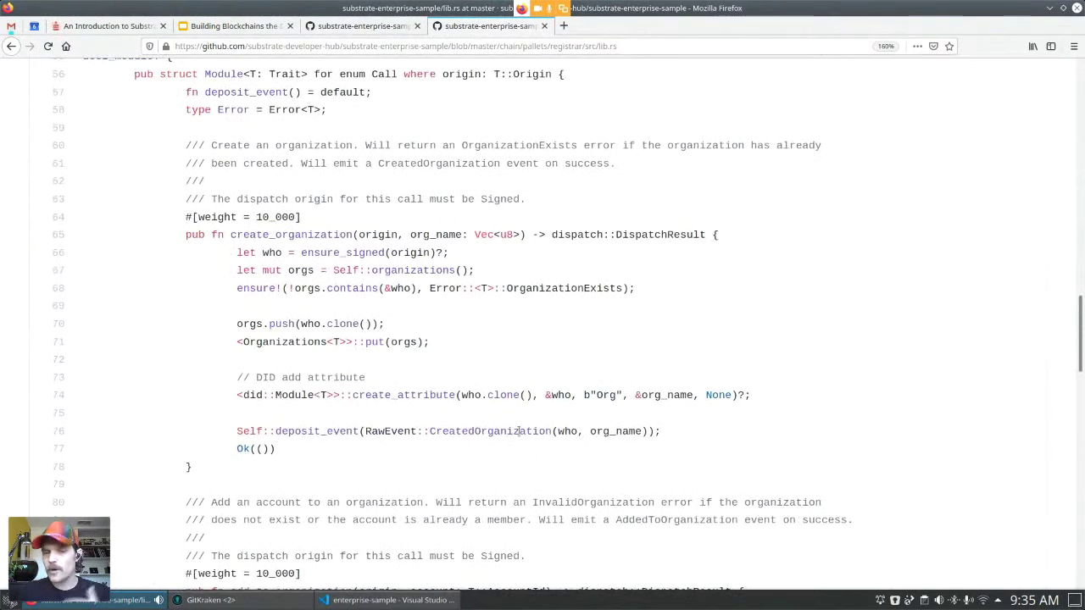
pyautogui.scroll(5, 523, 425)
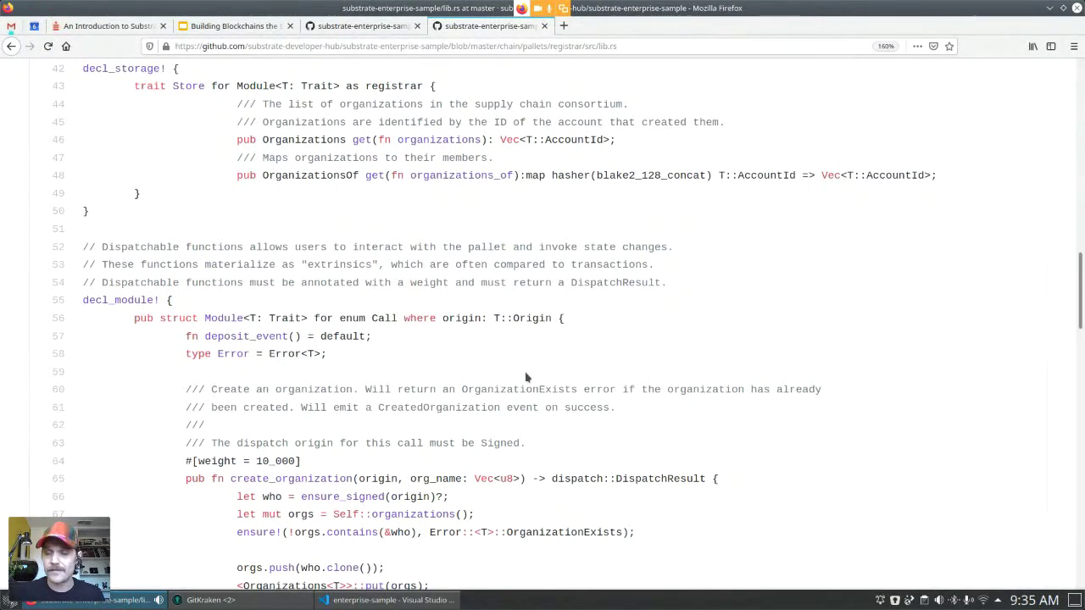
pyautogui.scroll(1, 527, 375)
pyautogui.scroll(2, 527, 357)
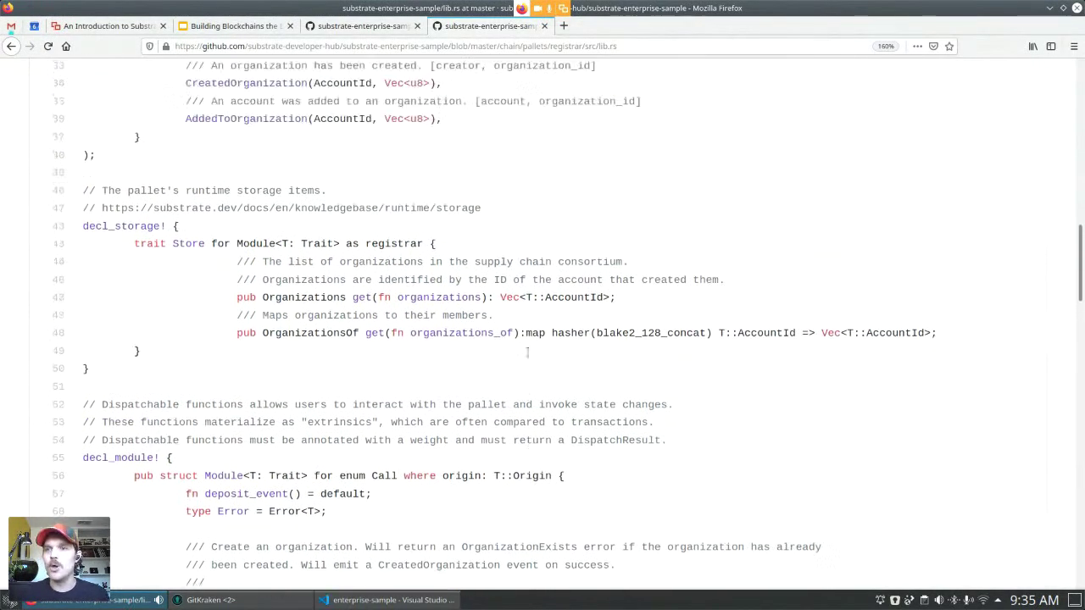
pyautogui.scroll(5, 527, 358)
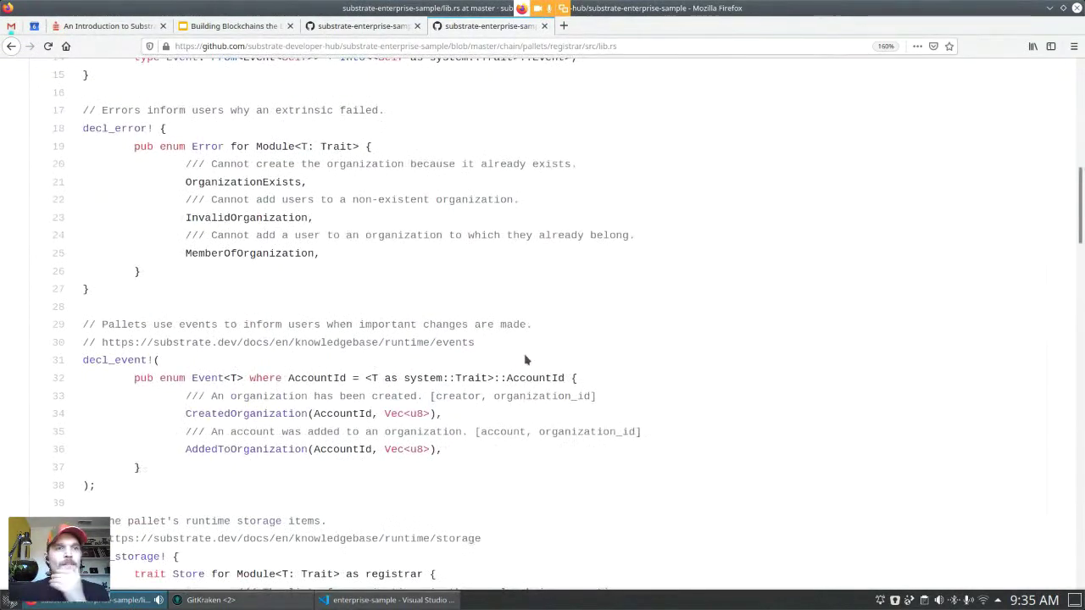
pyautogui.scroll(5, 526, 360)
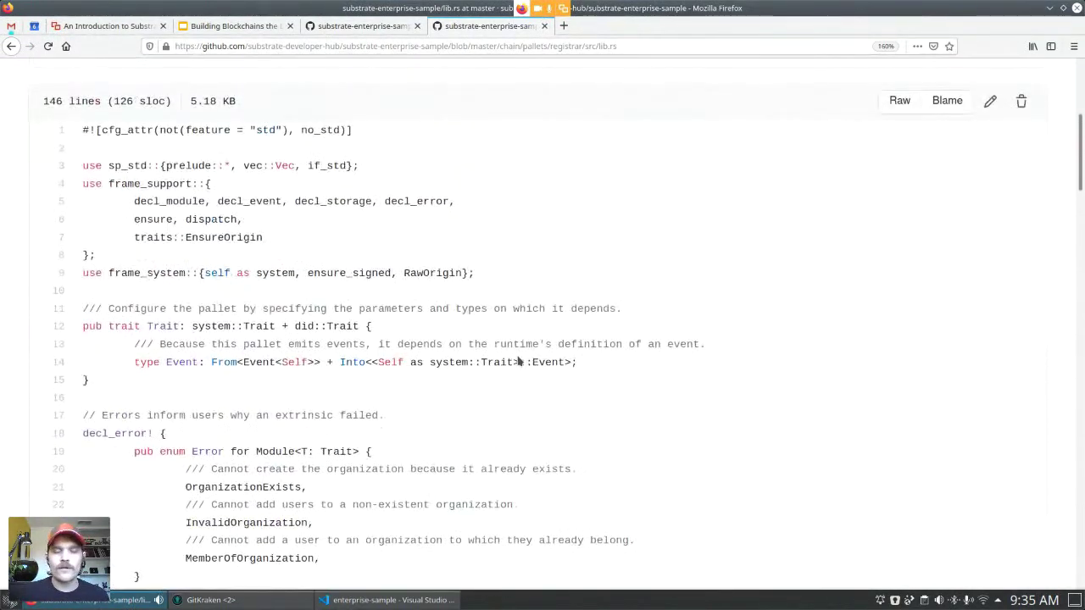
# Examine the registrar pallet's errors, events, storage items, dispatchable functions and Module implementation in order, down to the file's end.
pyautogui.scroll(-1, 519, 361)
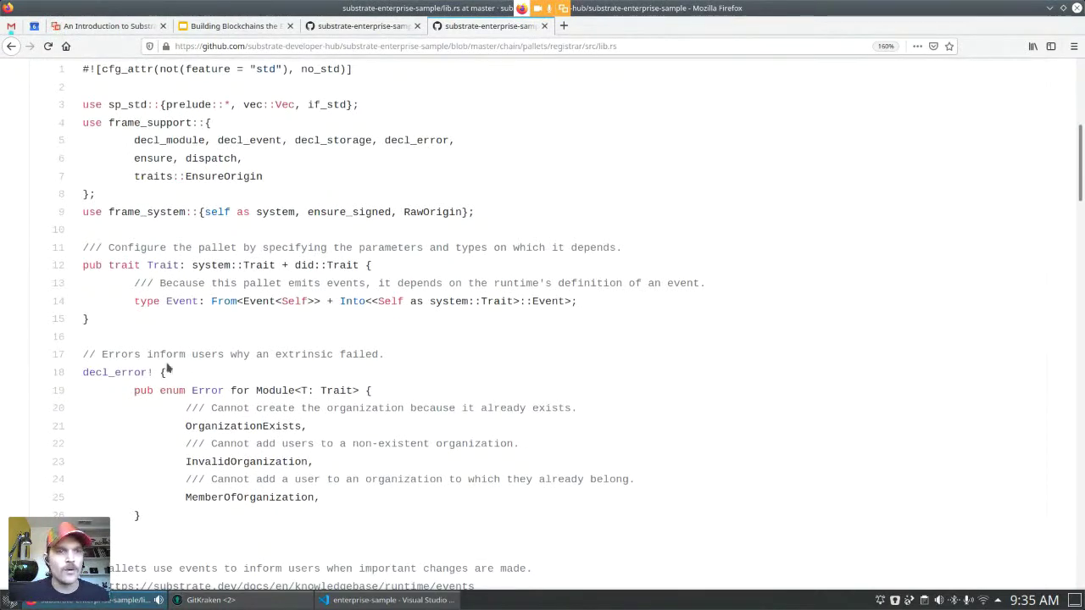
pyautogui.scroll(-4, 169, 364)
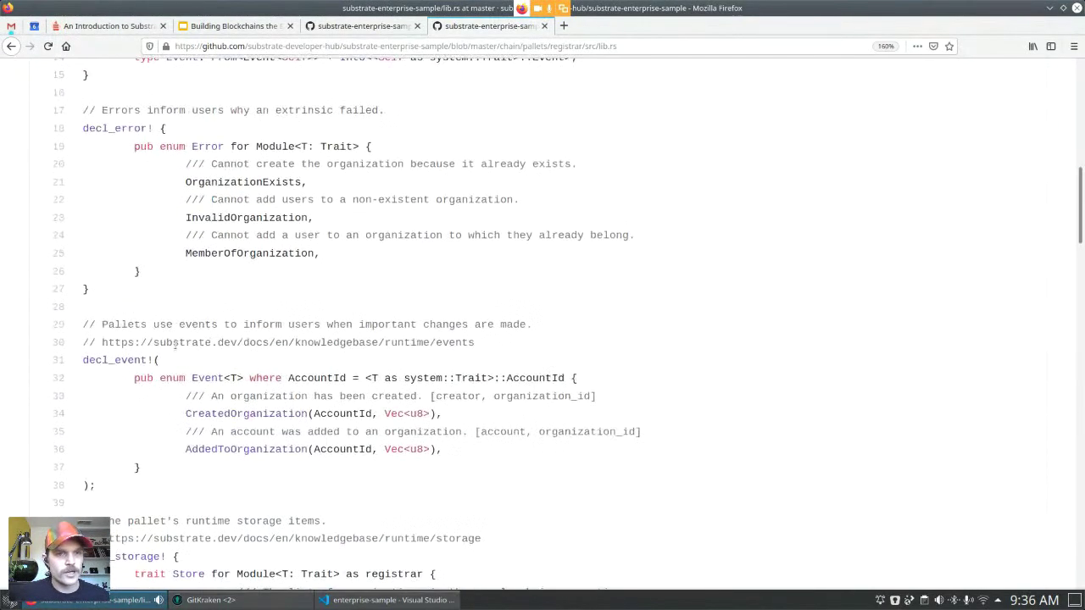
pyautogui.scroll(-6, 174, 343)
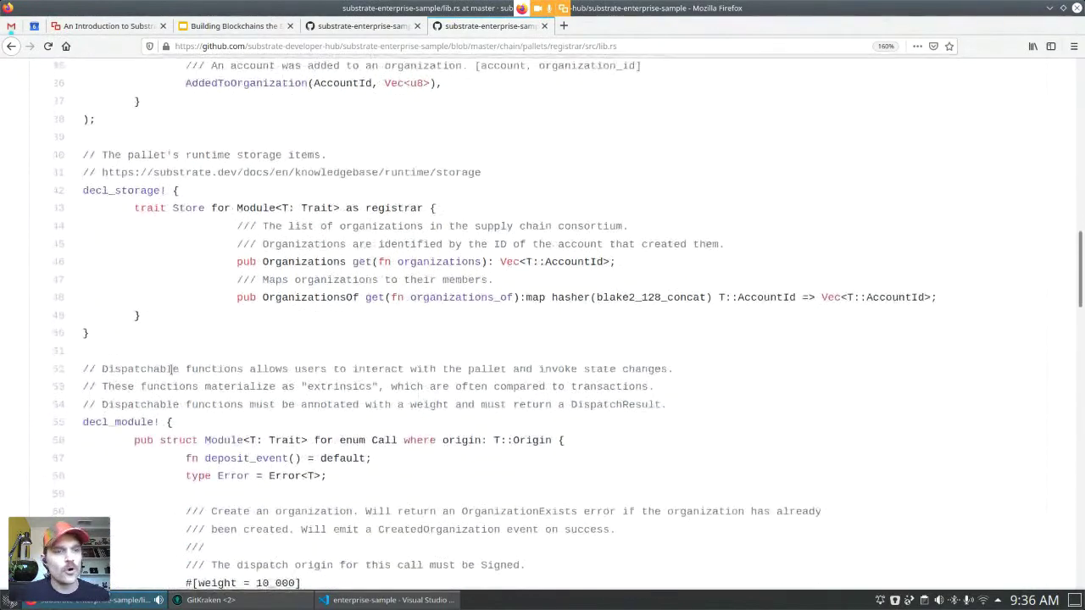
pyautogui.scroll(-4, 174, 368)
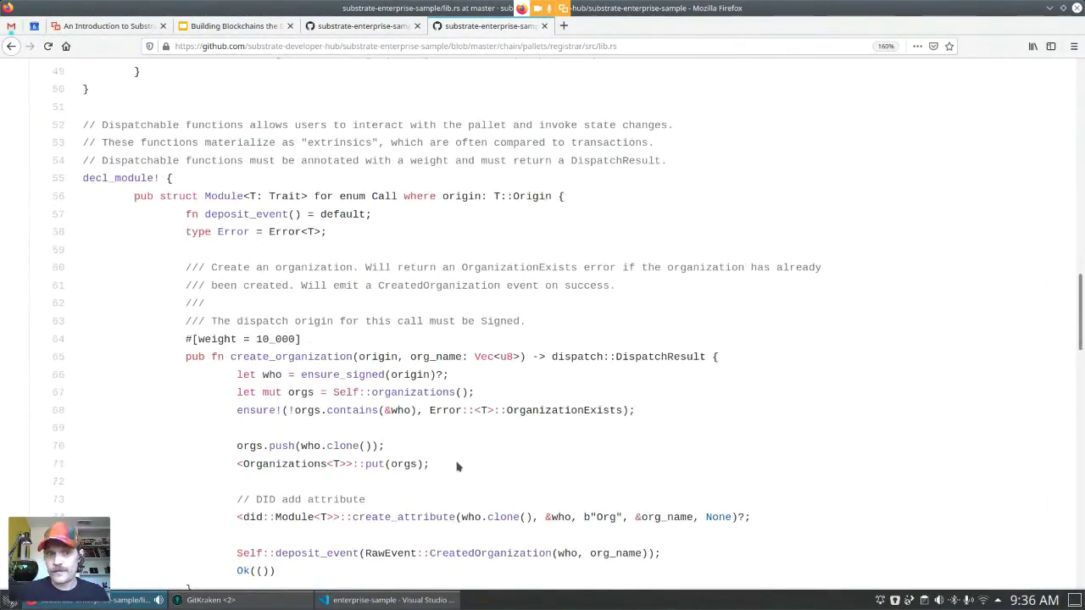
pyautogui.scroll(-11, 455, 466)
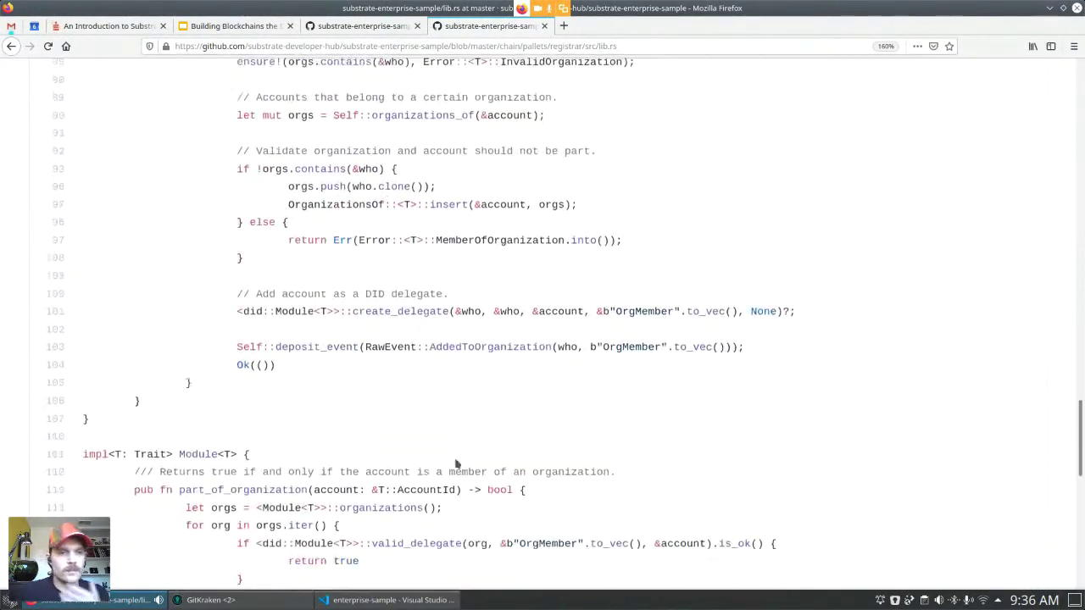
pyautogui.scroll(-10, 456, 464)
# Return to the beginning of the registrar pallet file and review its imports and Trait configuration.
pyautogui.scroll(14, 455, 462)
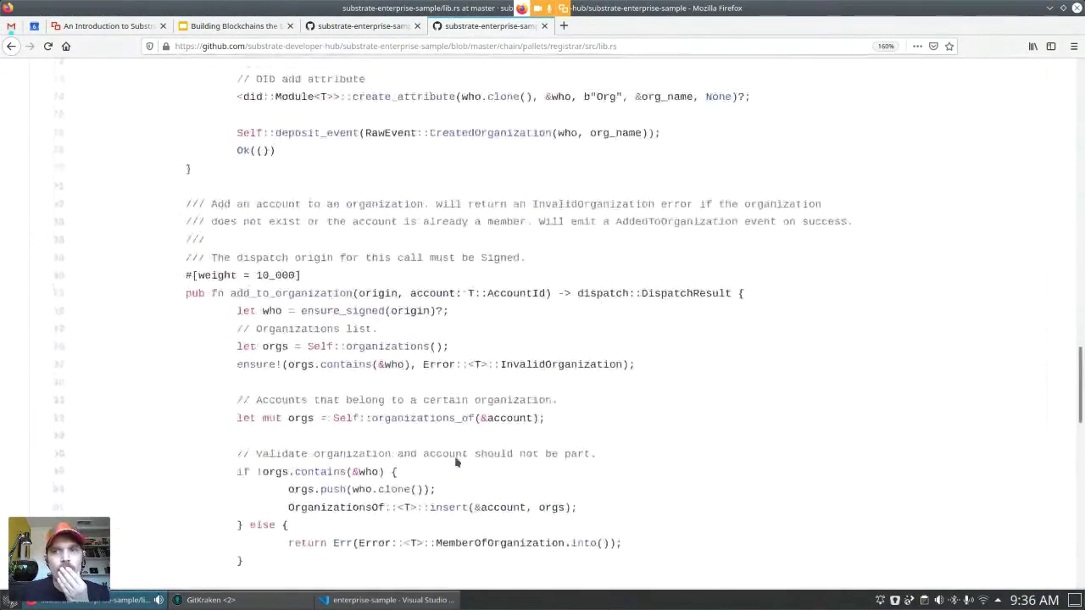
pyautogui.scroll(20, 455, 462)
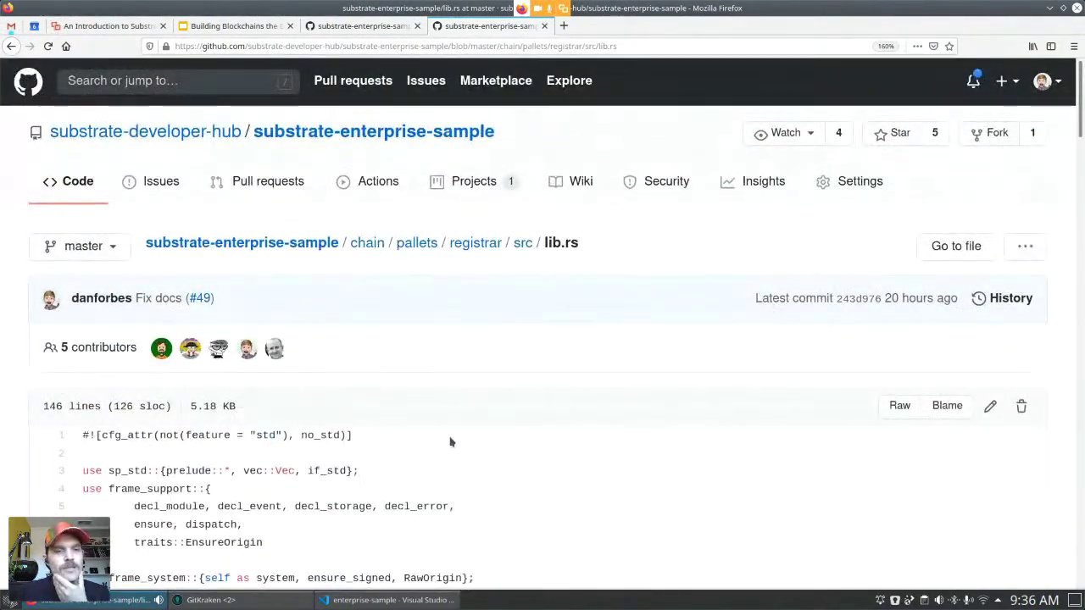
pyautogui.scroll(-4, 451, 442)
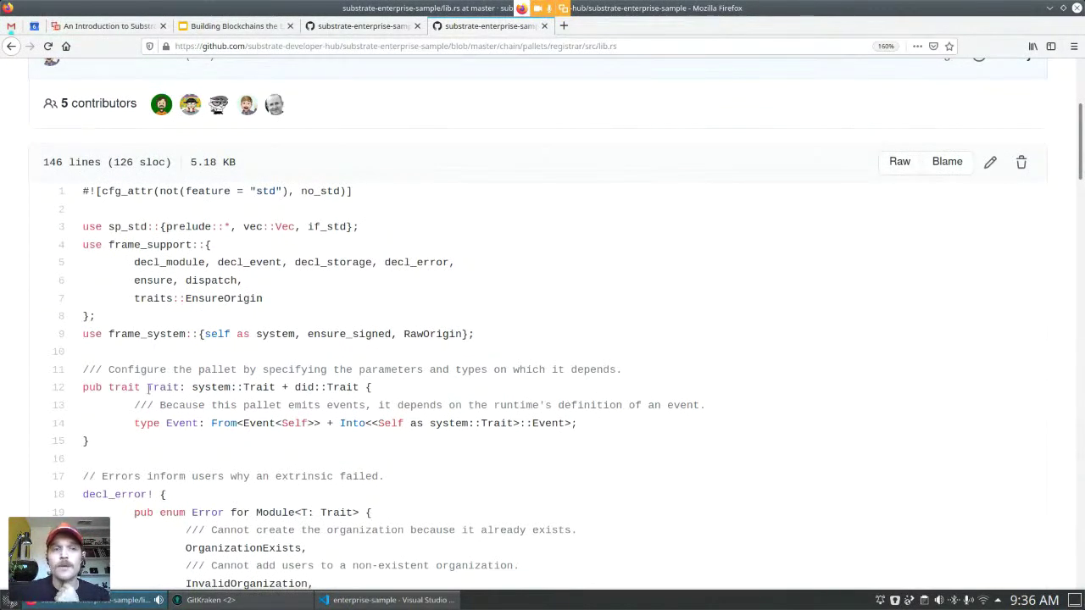
pyautogui.scroll(3, 314, 476)
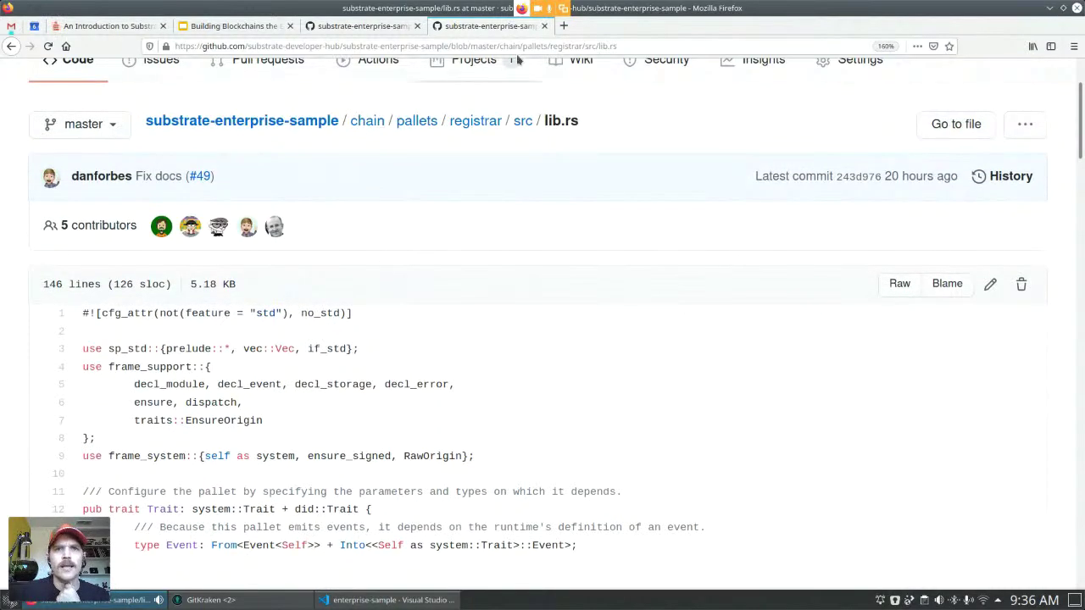
# Close the registrar pallet's tab and skim the runtime's src/lib.rs from its beginning down to the balances and transaction payment configuration.
pyautogui.click(544, 27)
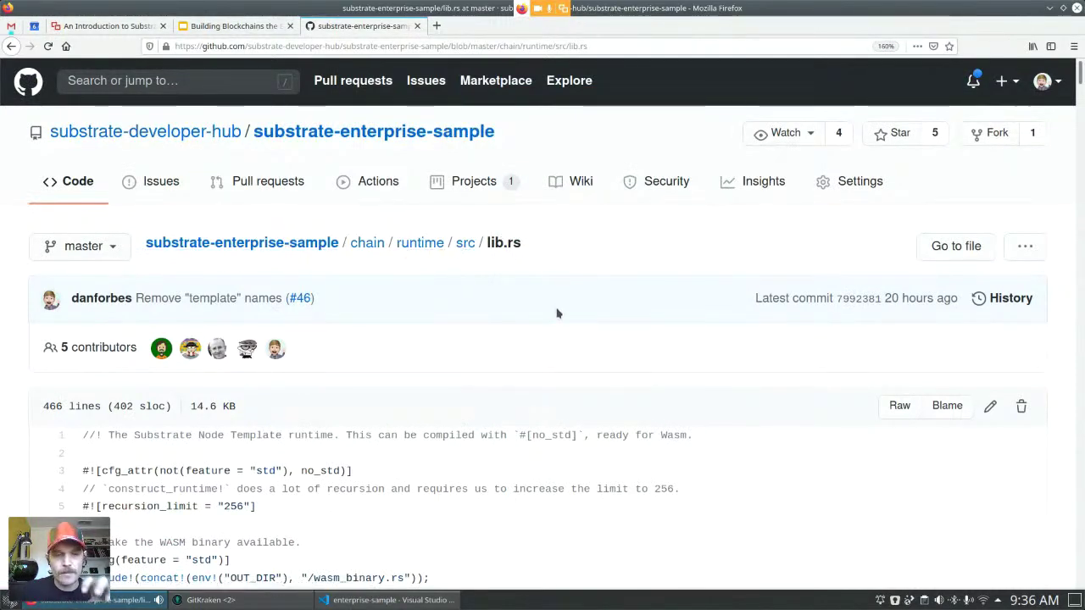
pyautogui.scroll(-12, 557, 313)
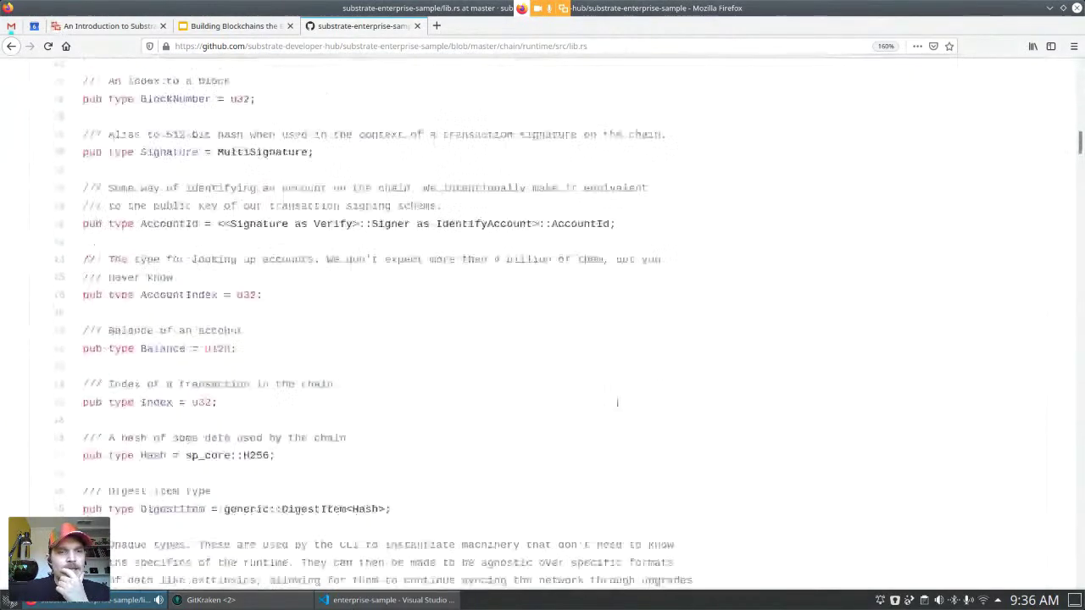
pyautogui.scroll(-12, 617, 402)
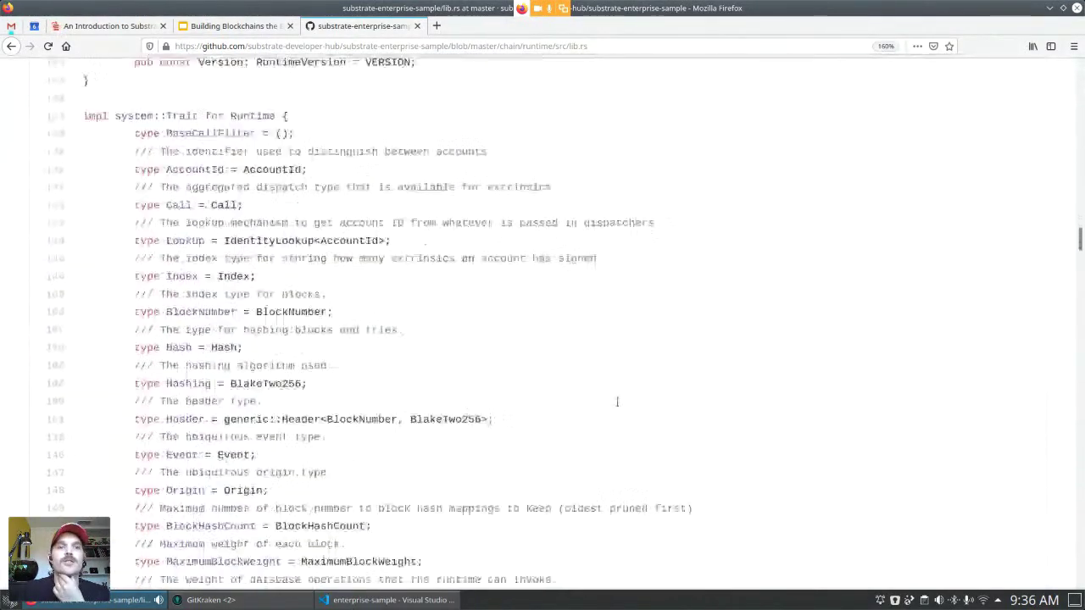
pyautogui.scroll(-12, 616, 402)
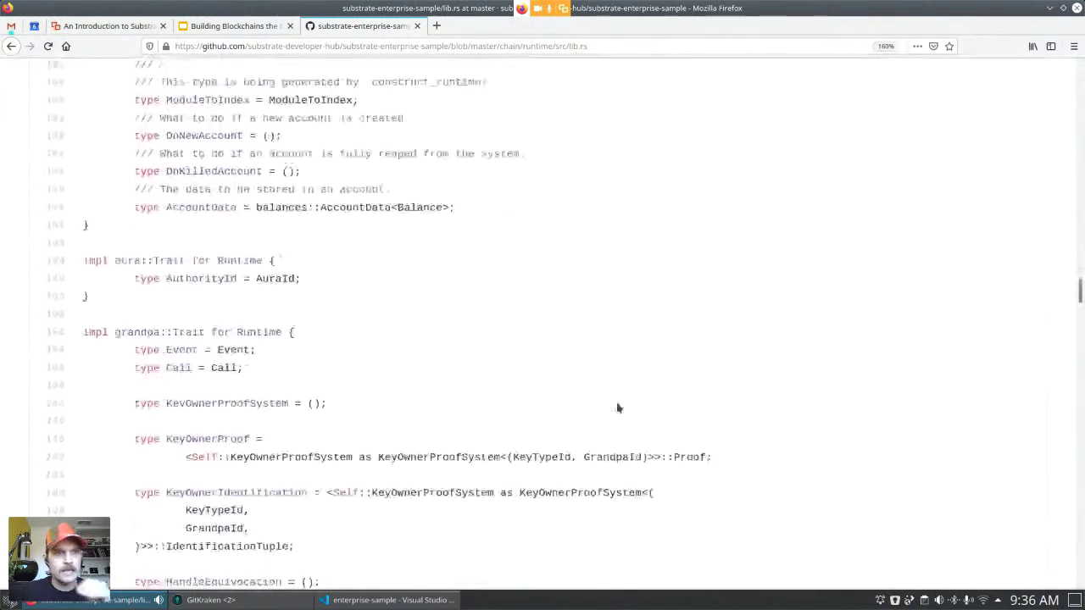
pyautogui.scroll(-12, 617, 409)
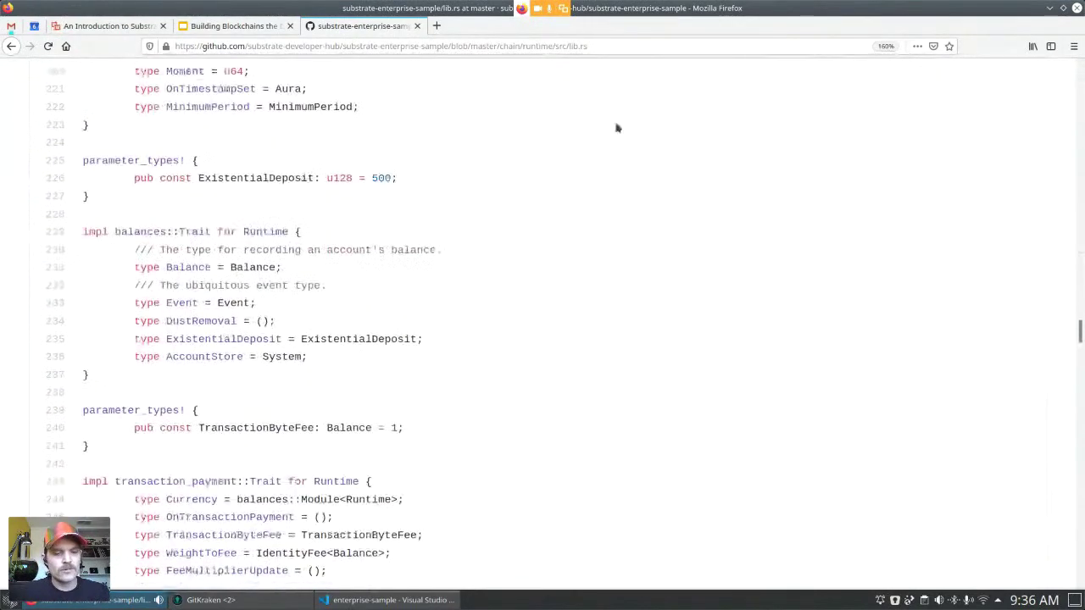
# Search the runtime's lib.rs for "registrar".
pyautogui.scroll(2, 617, 128)
pyautogui.hotkey('ctrl', 'f')
pyautogui.write('r')
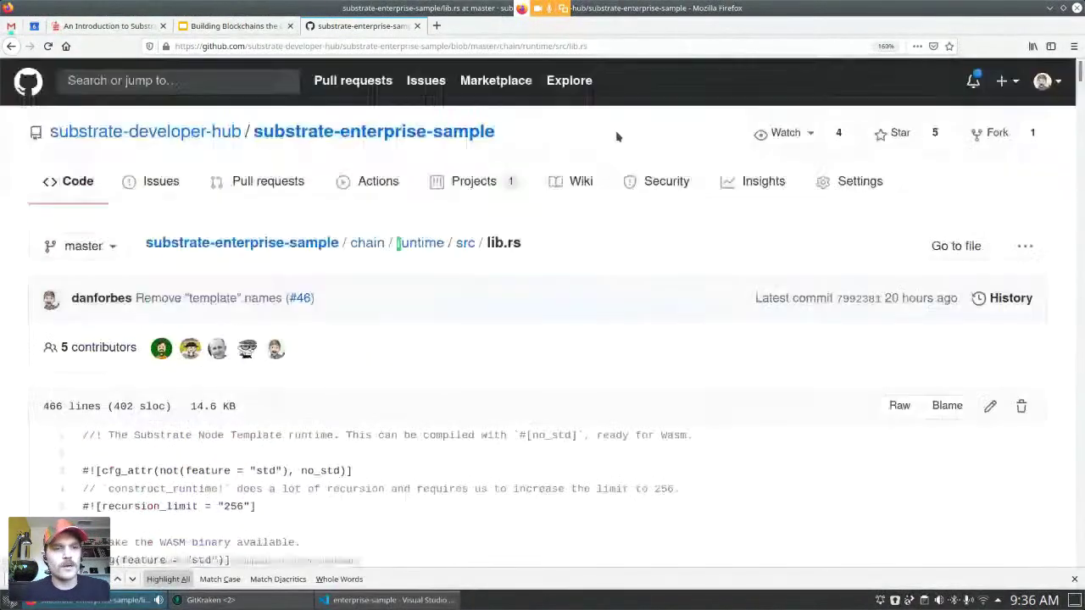
pyautogui.write('egistr')
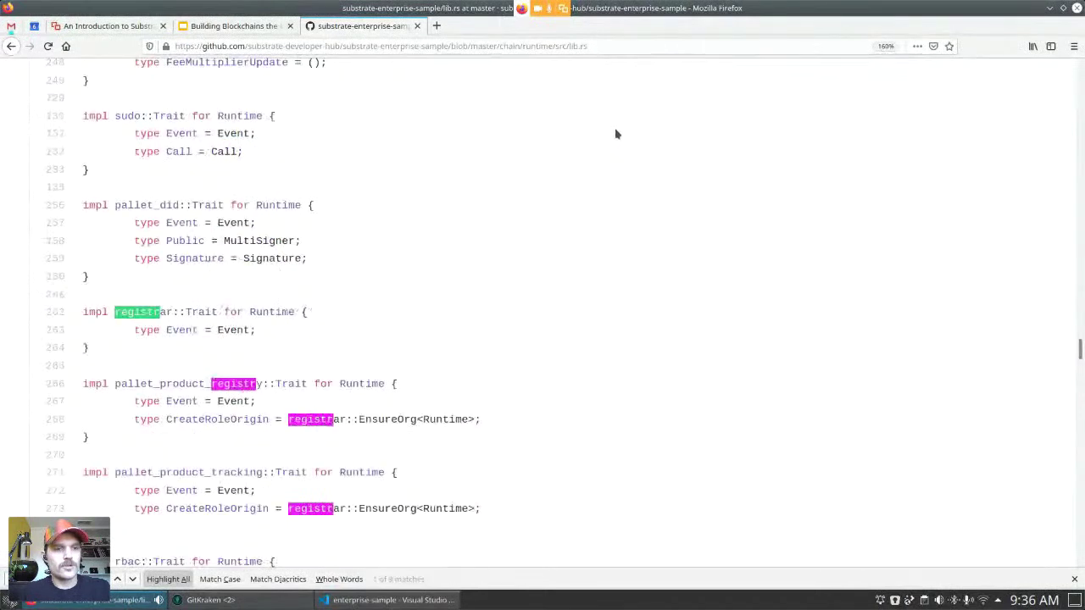
pyautogui.write('ar')
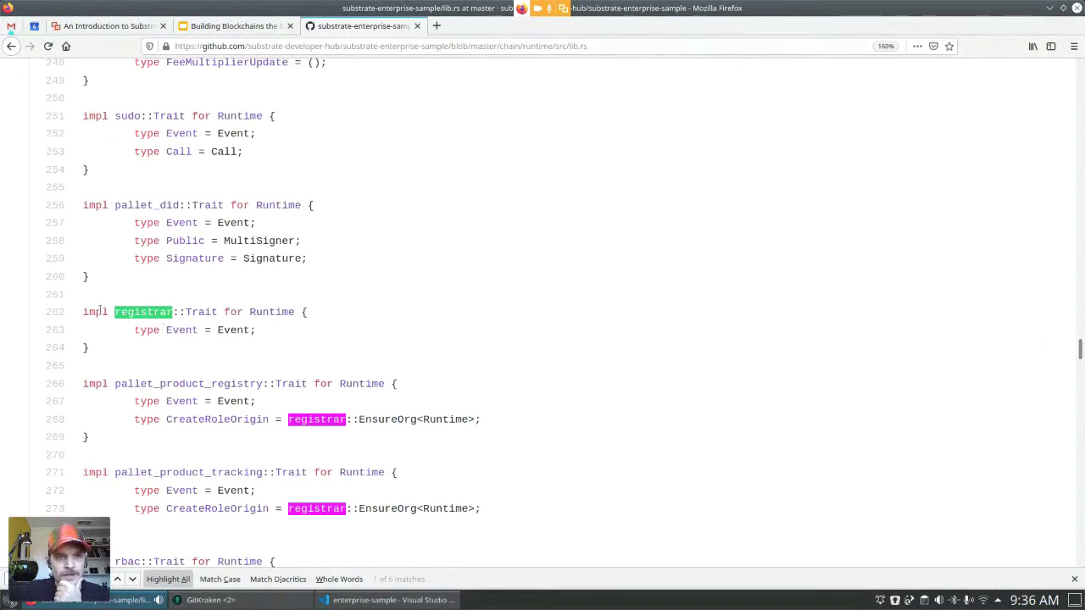
# Highlight the parts of the registrar::Trait for Runtime line in turn, including Trait and Runtime.
pyautogui.doubleClick(201, 311)
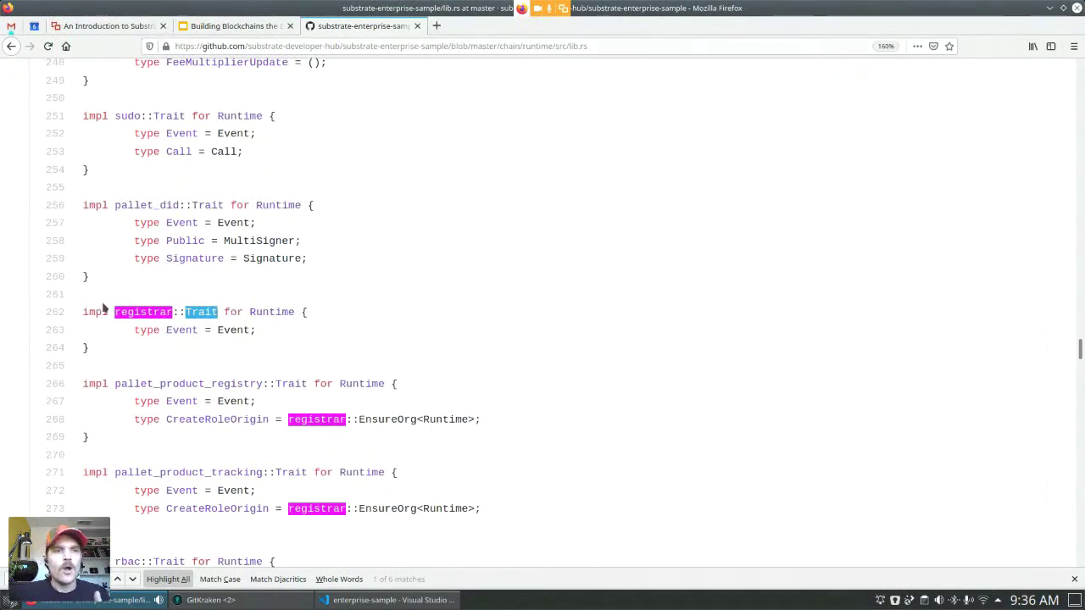
pyautogui.tripleClick(102, 313)
pyautogui.tripleClick(224, 313)
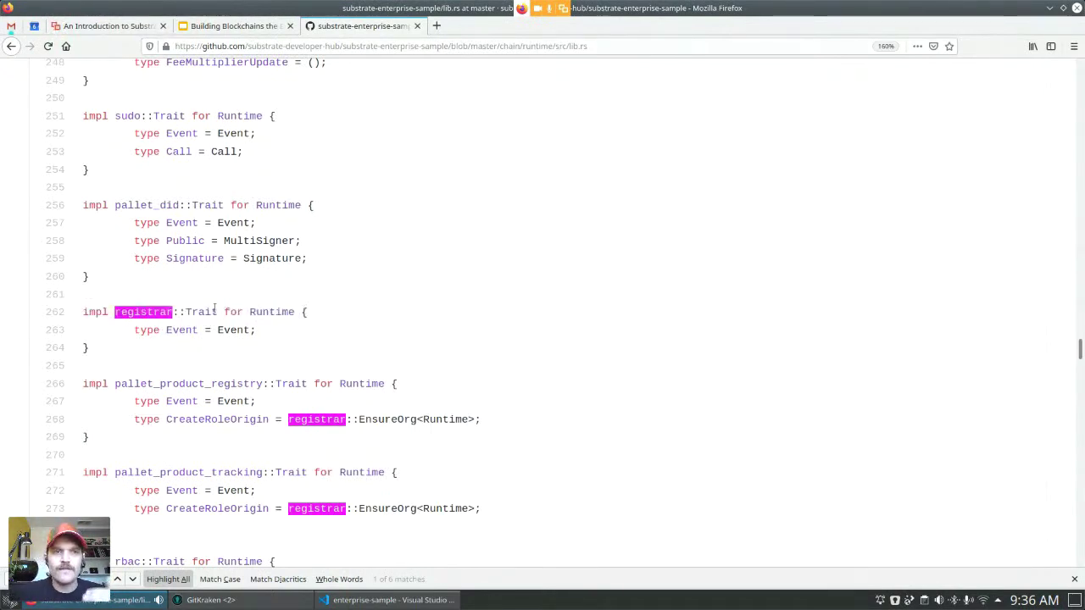
pyautogui.click(118, 325)
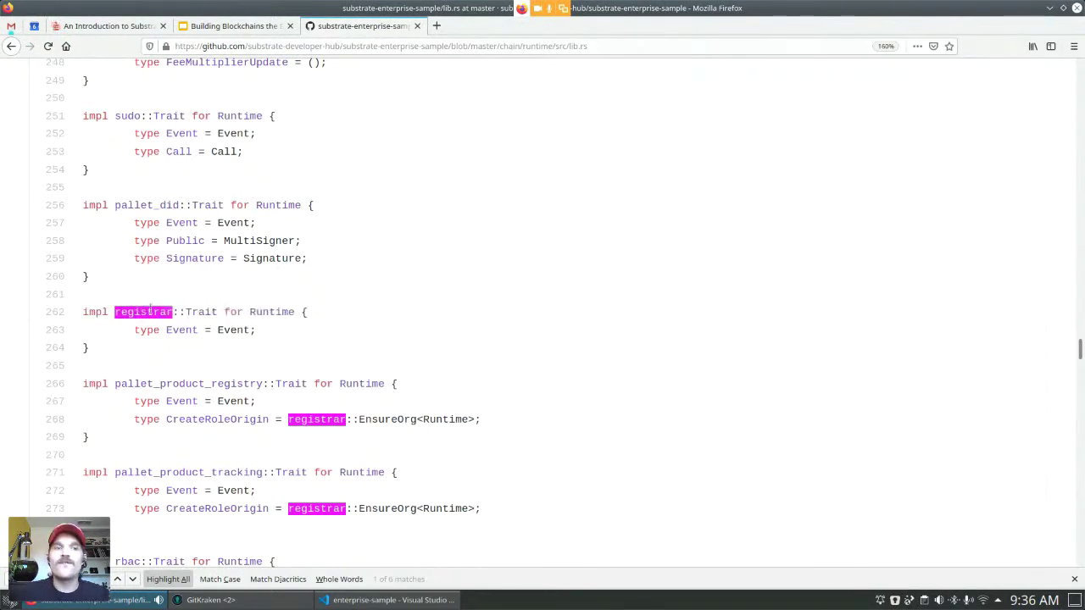
pyautogui.doubleClick(269, 312)
pyautogui.click(359, 314)
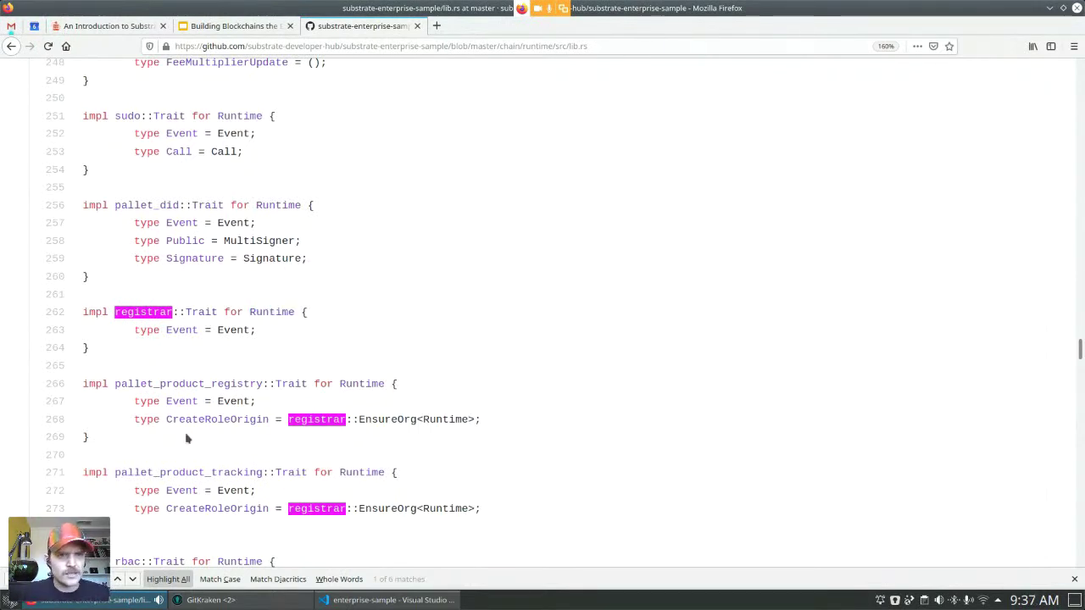
# Review the neighbouring pallet configurations, highlight the registrar implementation's "type Event", and close the text search.
pyautogui.scroll(5, 222, 399)
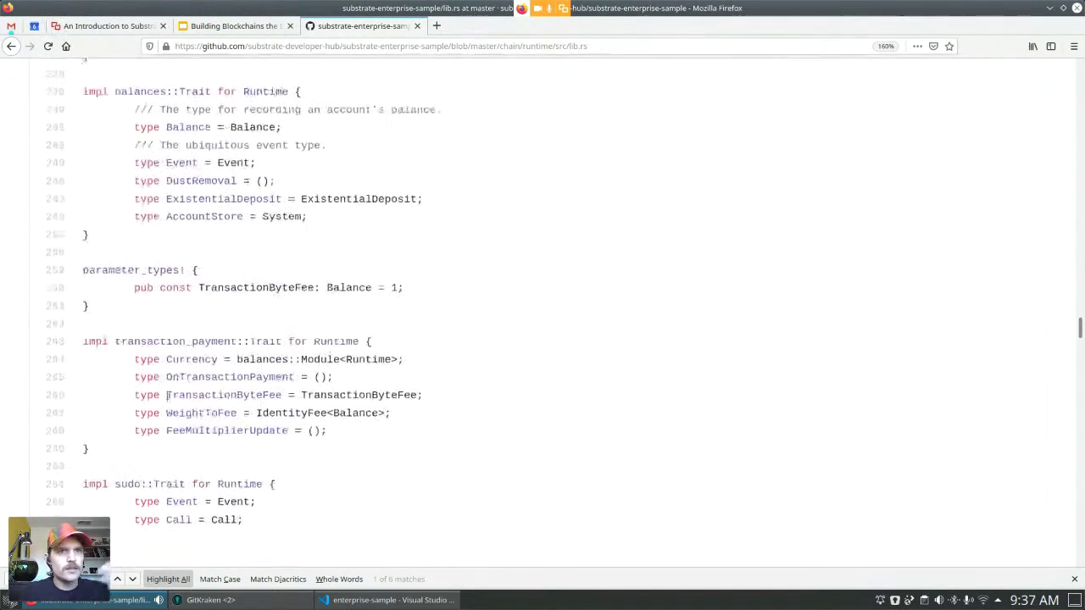
pyautogui.scroll(1, 167, 395)
pyautogui.scroll(-5, 189, 368)
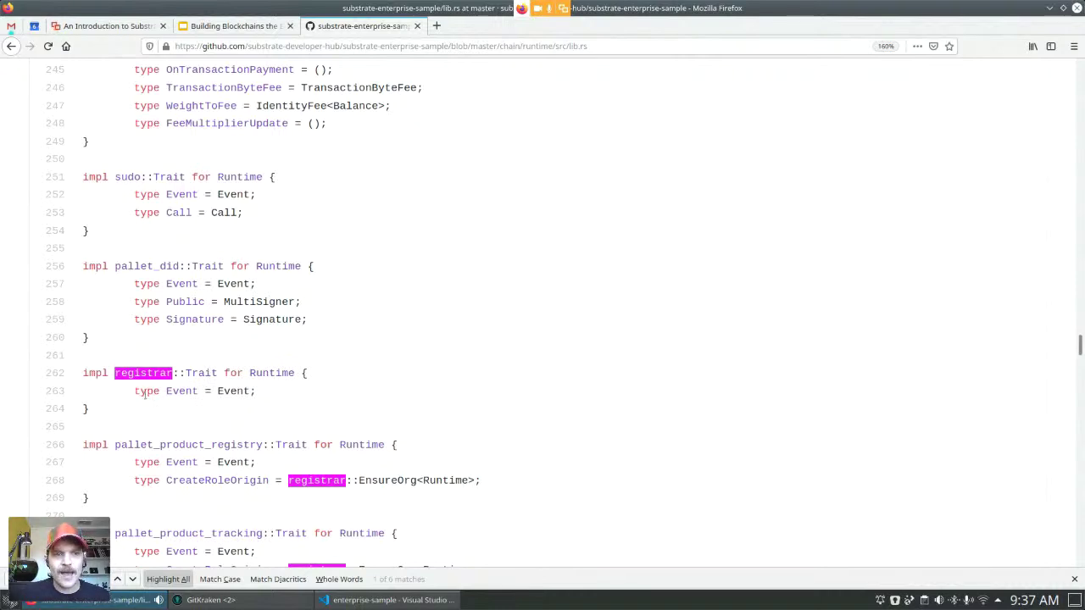
pyautogui.moveTo(134, 391); pyautogui.dragTo(200, 390)
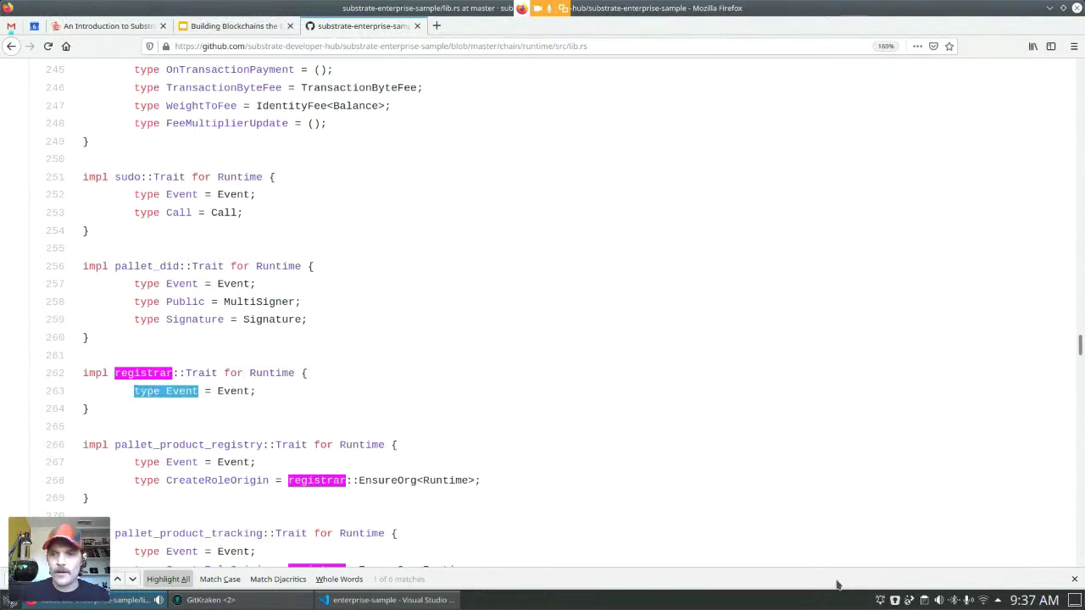
pyautogui.click(1074, 579)
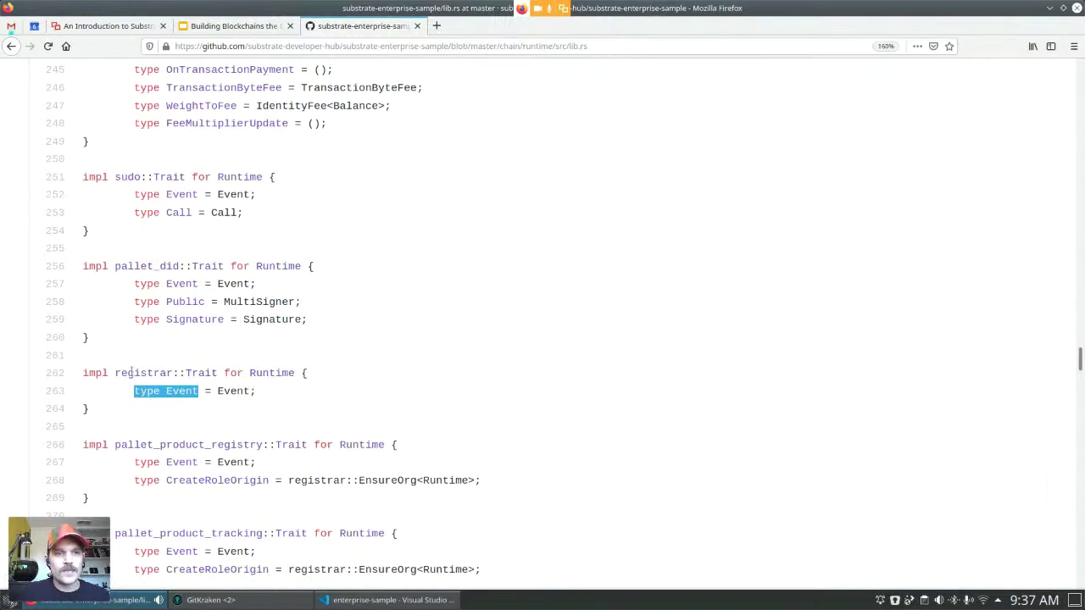
# Walk through the registrar implementation by highlighting registrar::Trait, Runtime, the Event type and its assigned value.
pyautogui.moveTo(131, 373); pyautogui.dragTo(201, 374)
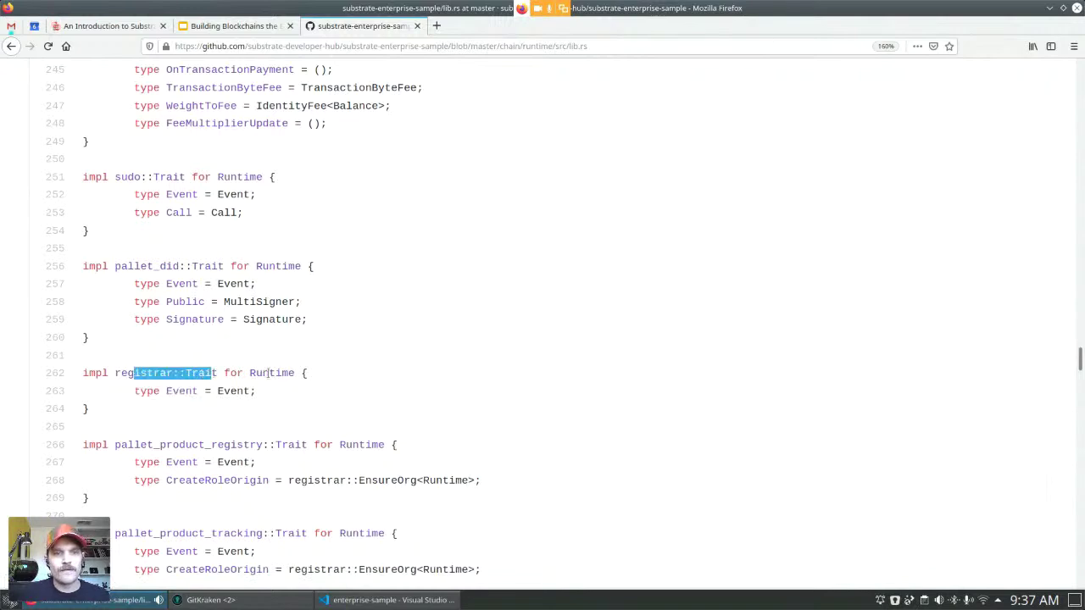
pyautogui.doubleClick(270, 373)
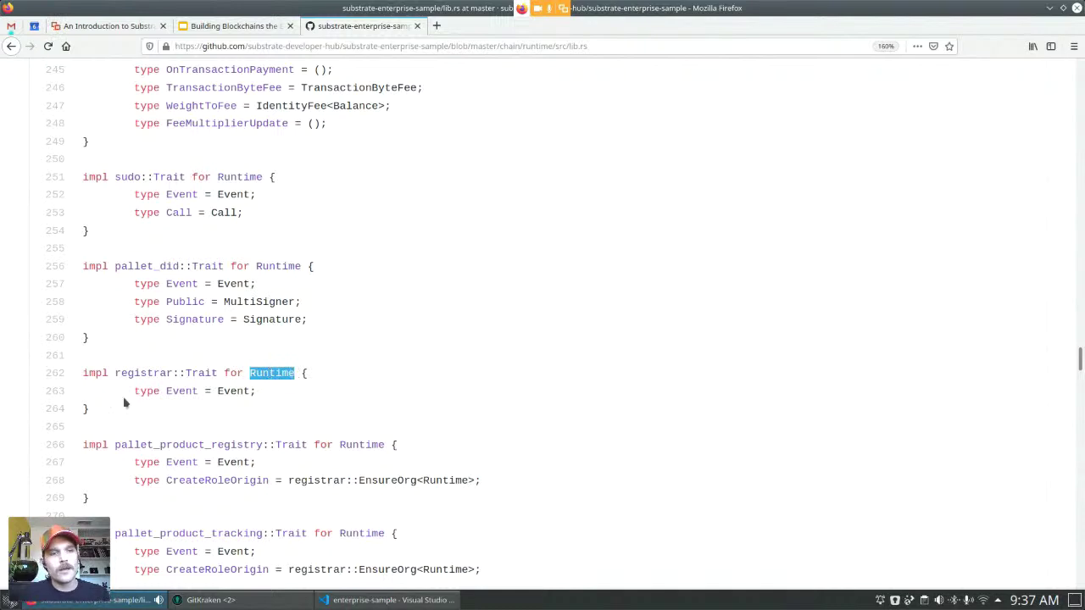
pyautogui.moveTo(133, 390); pyautogui.dragTo(179, 390)
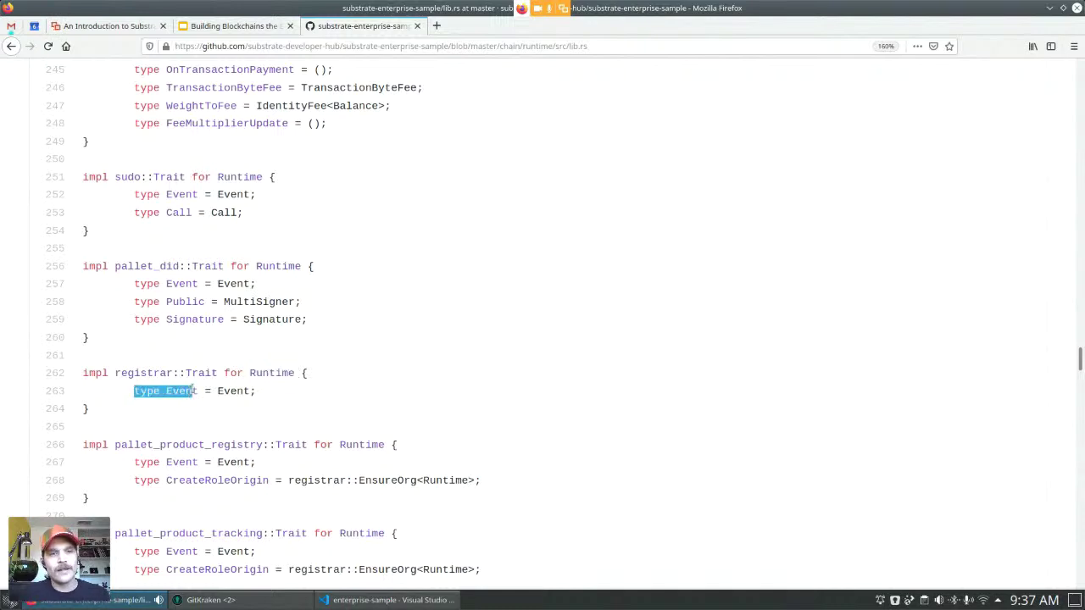
pyautogui.doubleClick(233, 391)
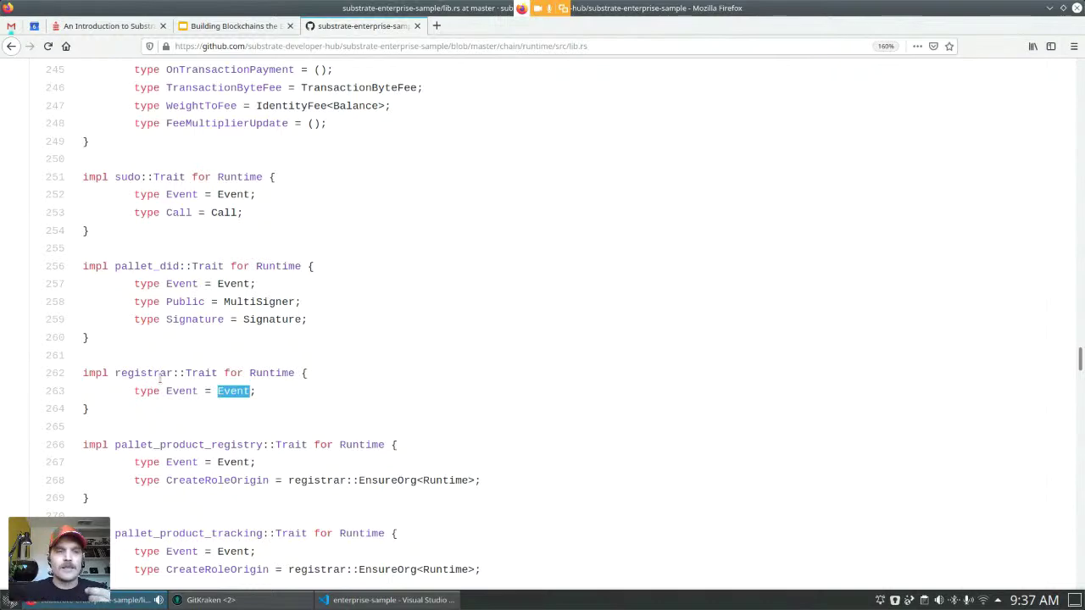
# Go to the construct_runtime! macro in the runtime file and highlight its name, including the exclamation mark.
pyautogui.scroll(-15, 260, 404)
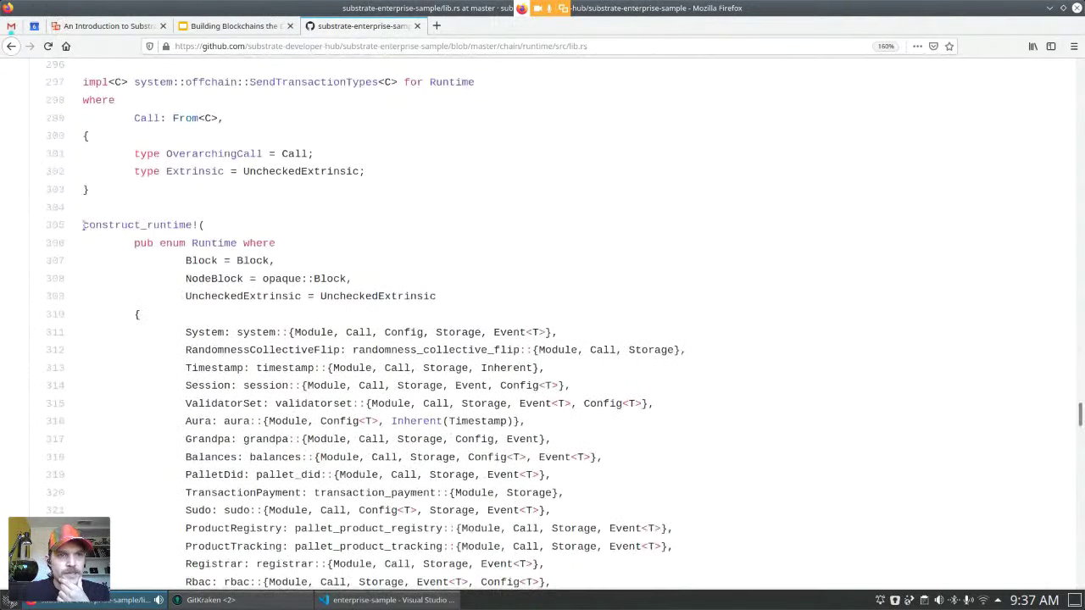
pyautogui.moveTo(83, 225); pyautogui.dragTo(146, 222)
pyautogui.click(177, 221)
pyautogui.doubleClick(196, 220)
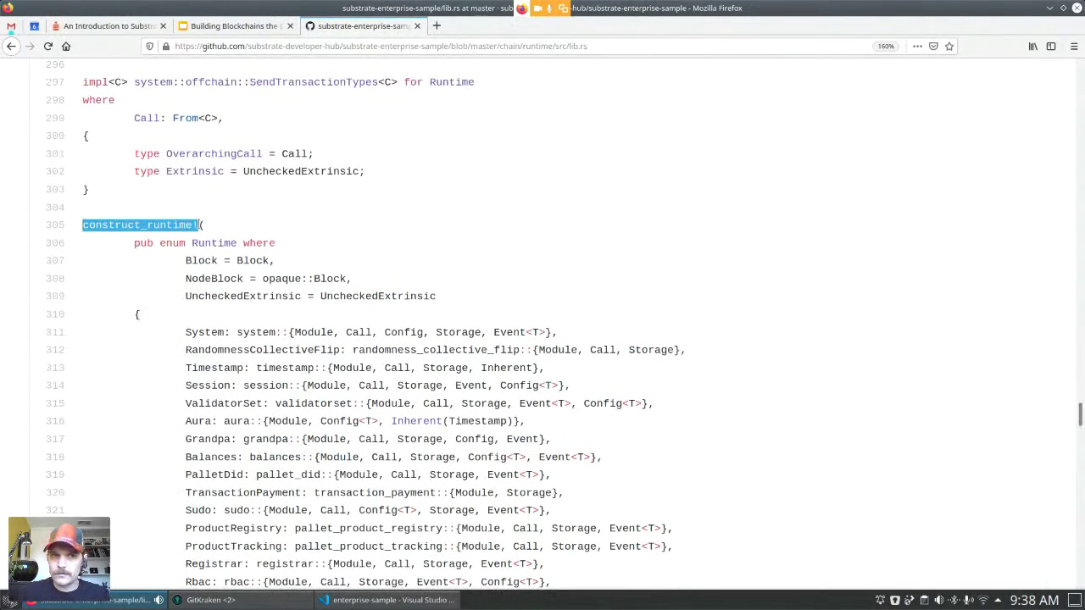
pyautogui.click(193, 224)
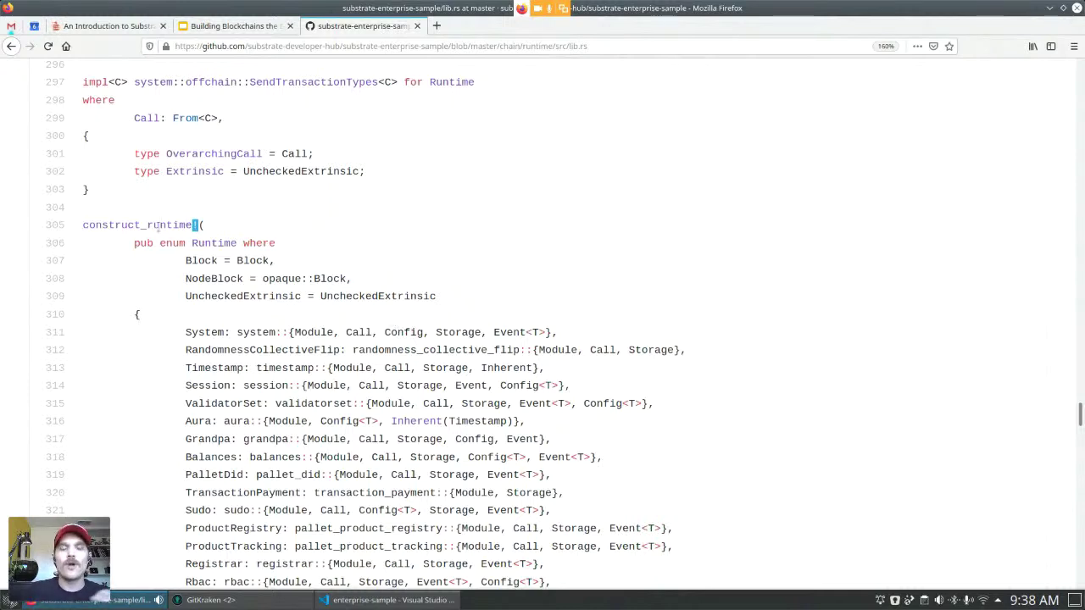
pyautogui.click(111, 227)
pyautogui.moveTo(83, 224); pyautogui.dragTo(195, 225)
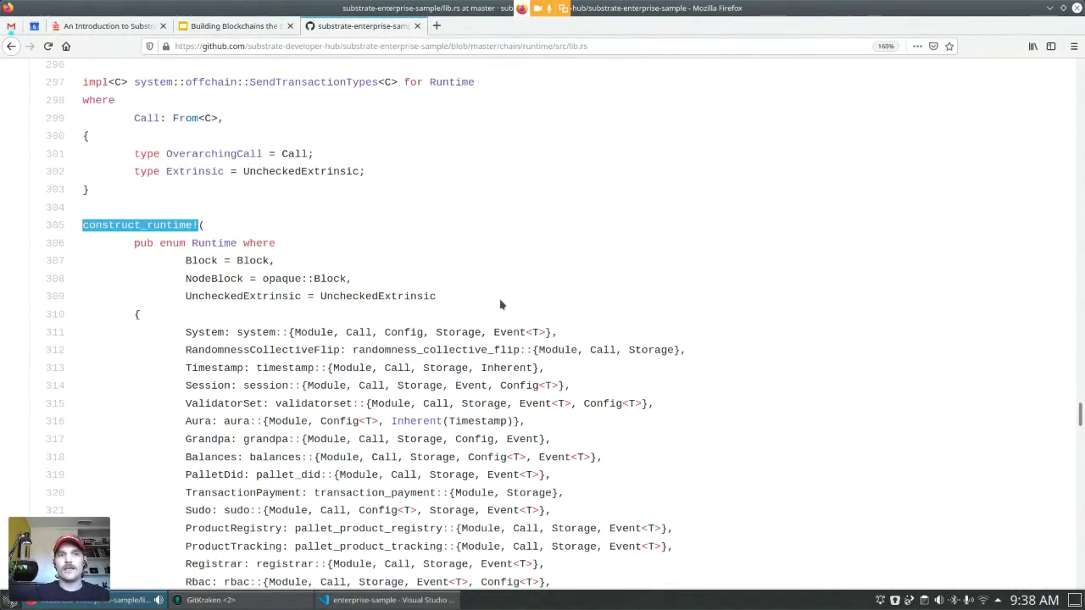
# Examine the pallet list inside construct_runtime!, highlighting the Rbac entry's name and its module components.
pyautogui.scroll(-4, 498, 307)
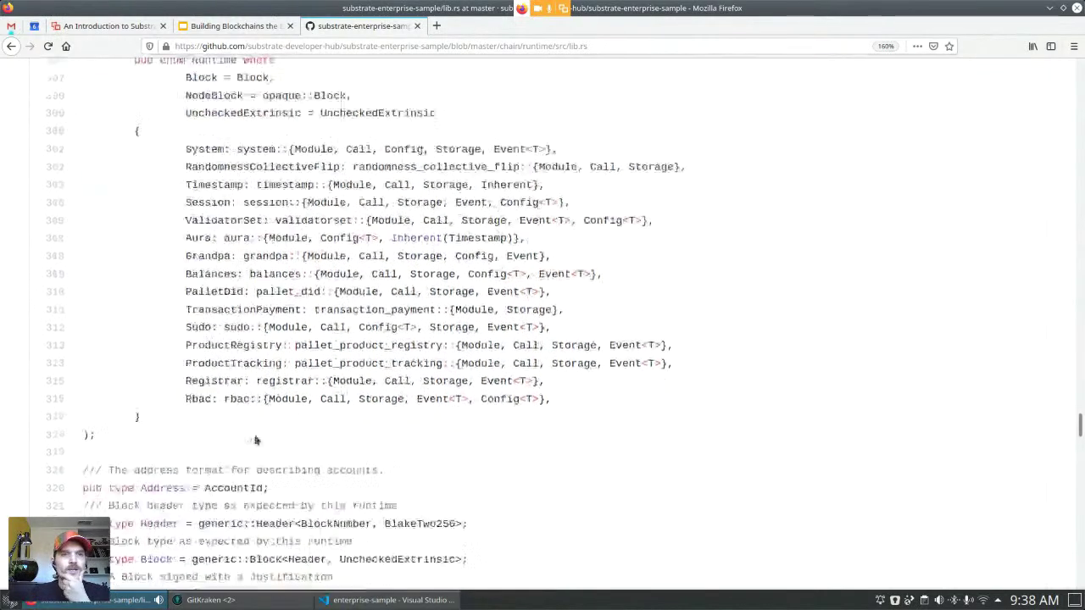
pyautogui.moveTo(224, 399); pyautogui.dragTo(549, 400)
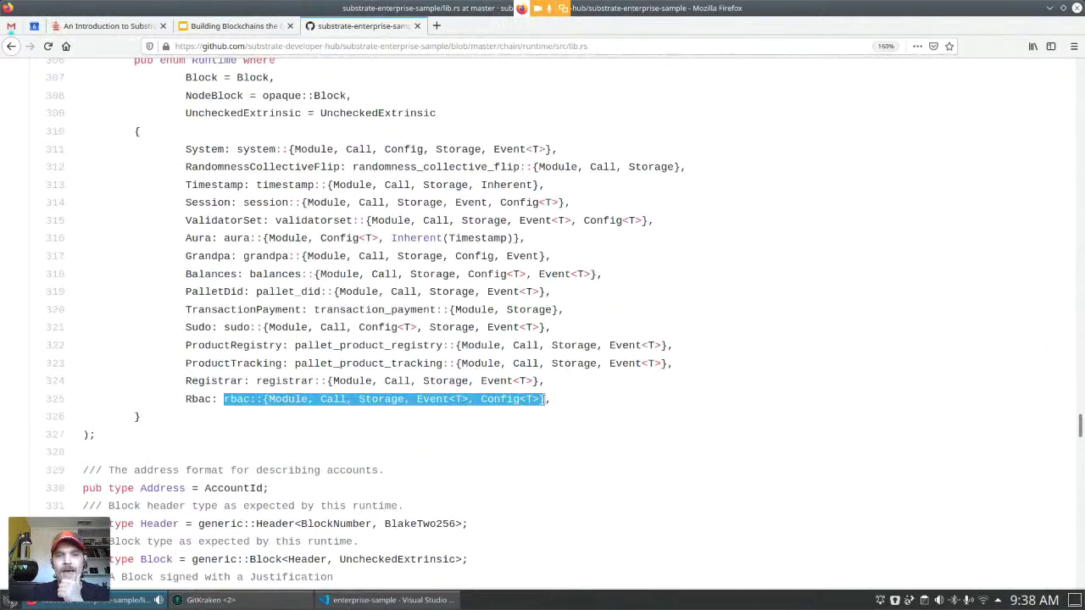
pyautogui.doubleClick(201, 399)
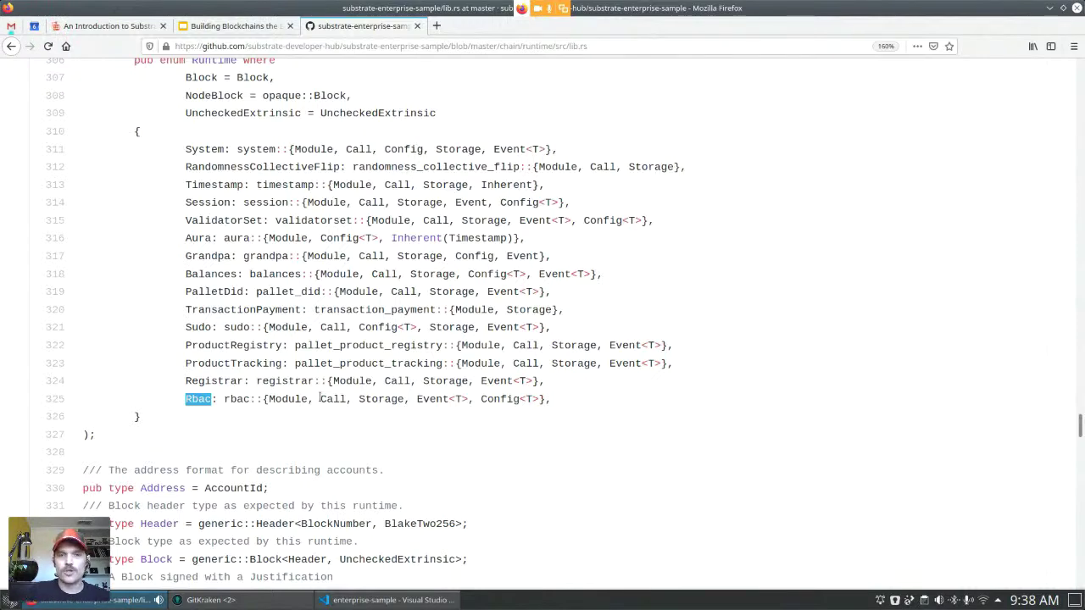
pyautogui.scroll(3, 563, 387)
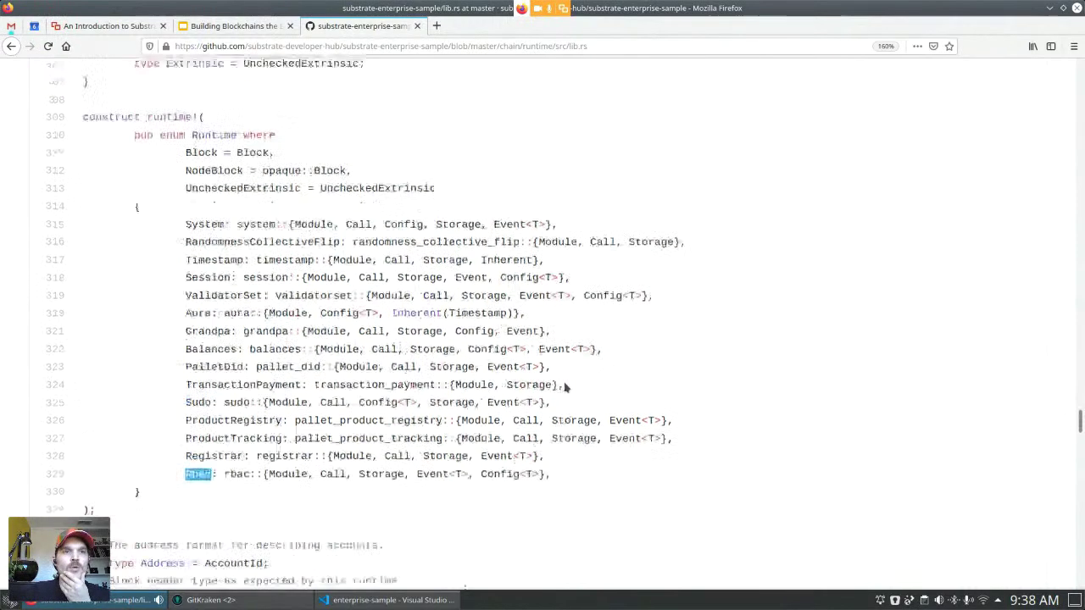
pyautogui.scroll(-2, 295, 433)
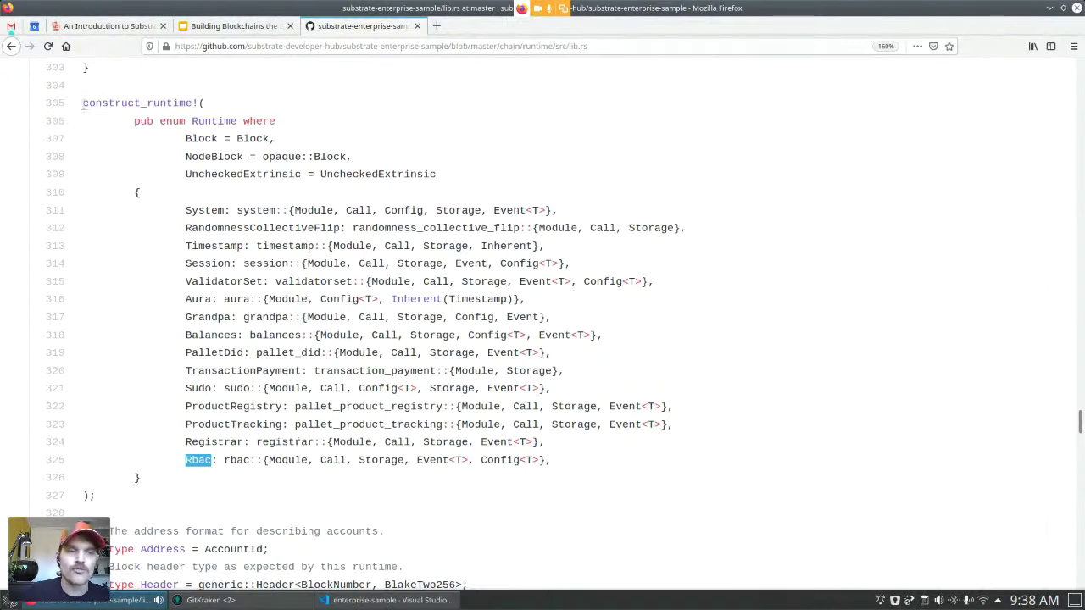
# Highlight the construct_runtime! line and its System, Timestamp, RandomnessCollectiveFlip and ProductRegistry entries in turn.
pyautogui.moveTo(83, 103); pyautogui.dragTo(209, 110)
pyautogui.click(229, 107)
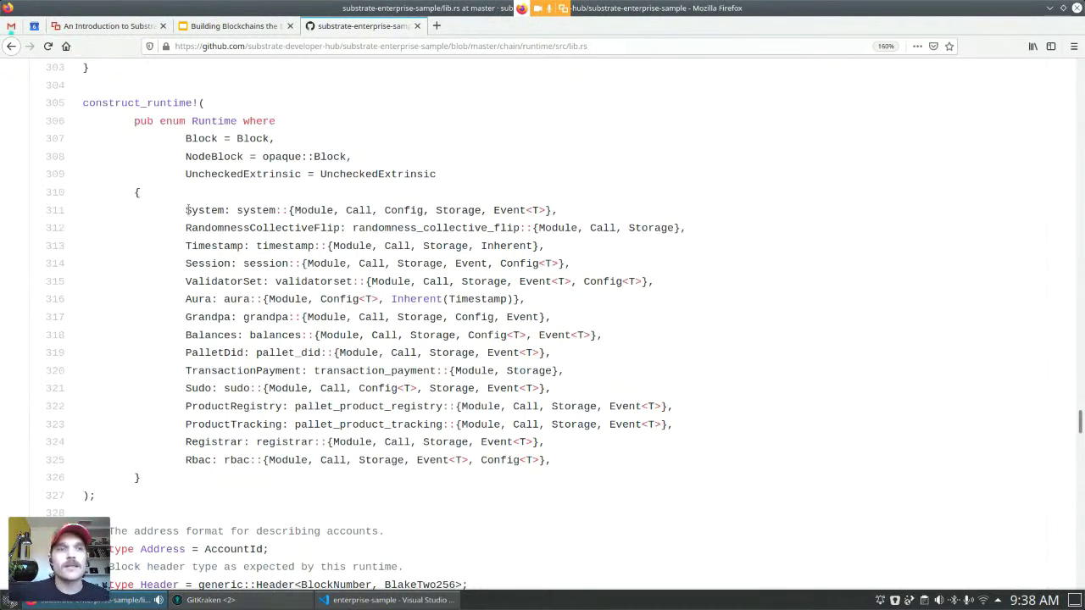
pyautogui.moveTo(186, 210); pyautogui.dragTo(566, 212)
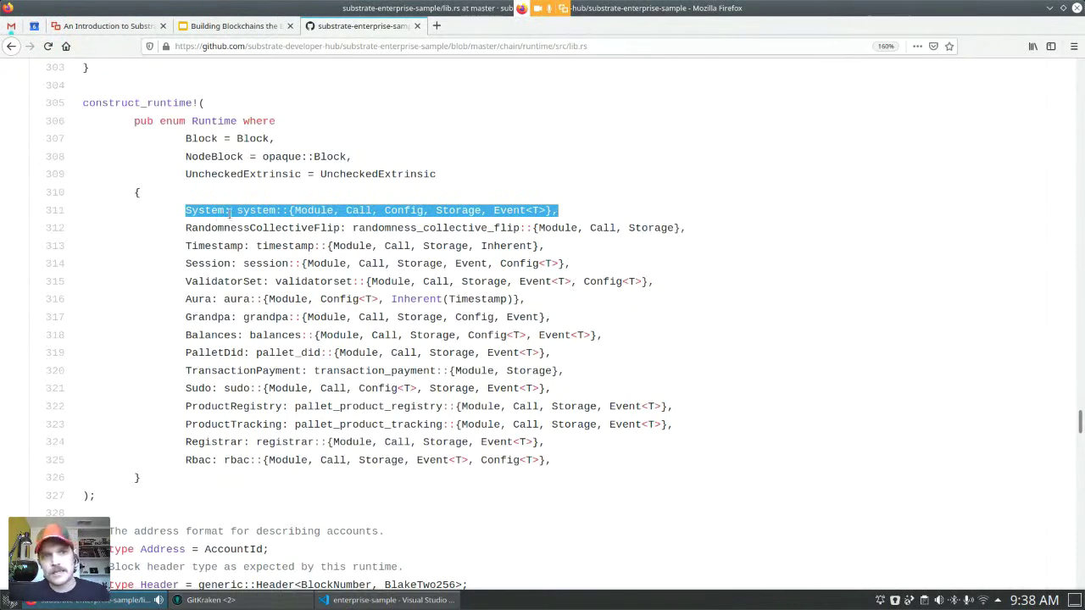
pyautogui.moveTo(210, 246); pyautogui.dragTo(282, 246)
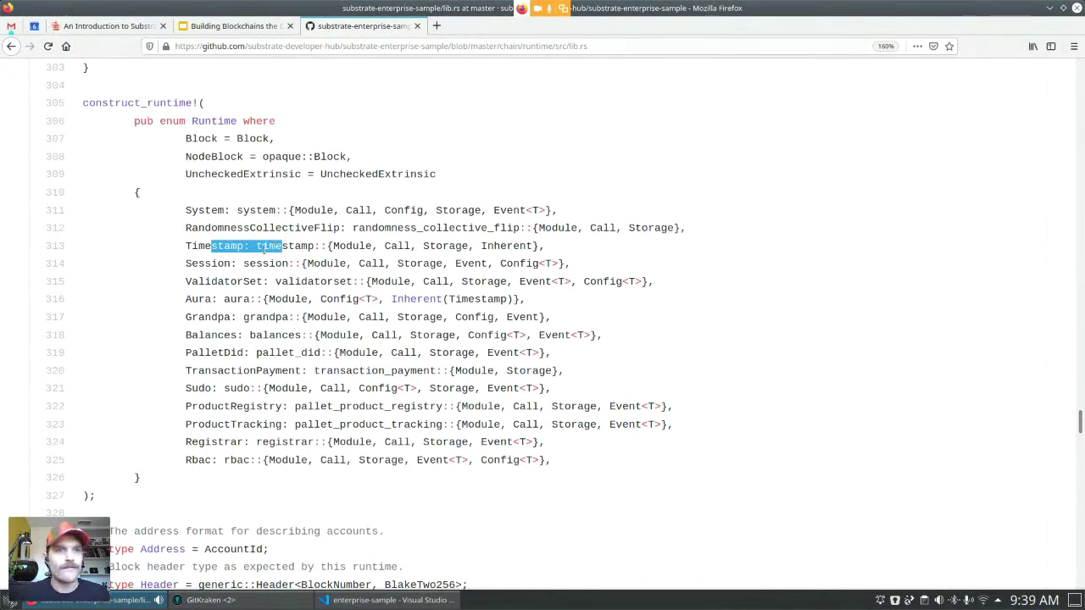
pyautogui.click(265, 248)
pyautogui.moveTo(197, 246); pyautogui.dragTo(436, 227)
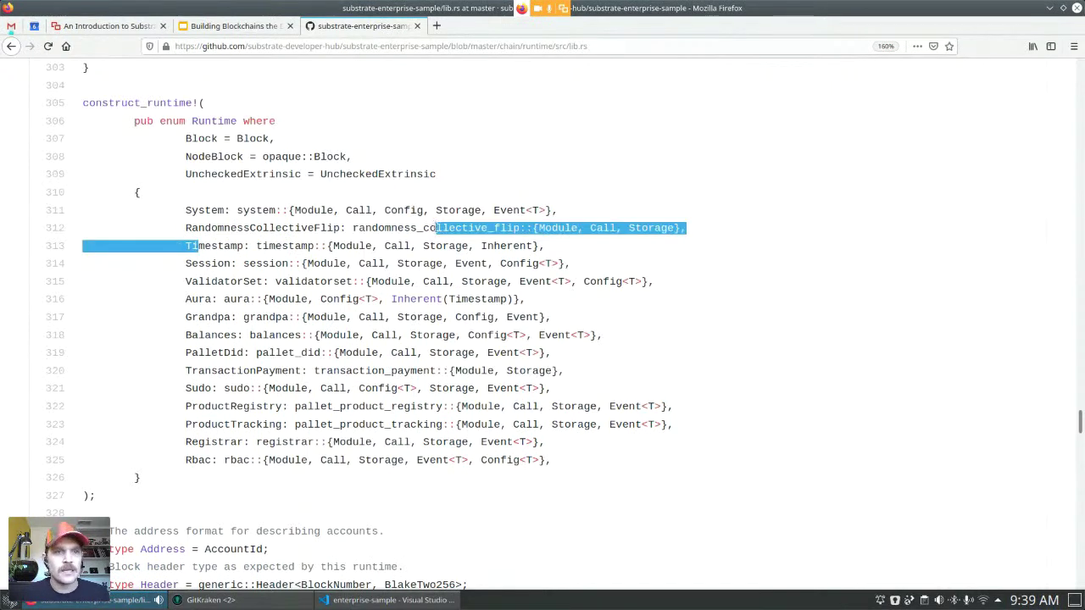
pyautogui.click(309, 303)
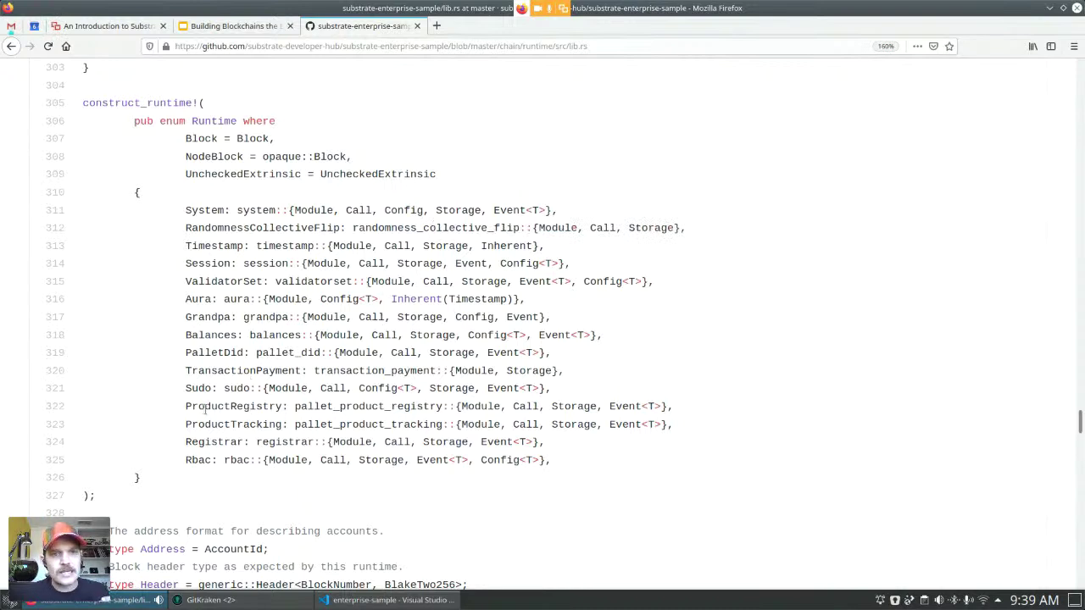
pyautogui.moveTo(203, 406); pyautogui.dragTo(541, 408)
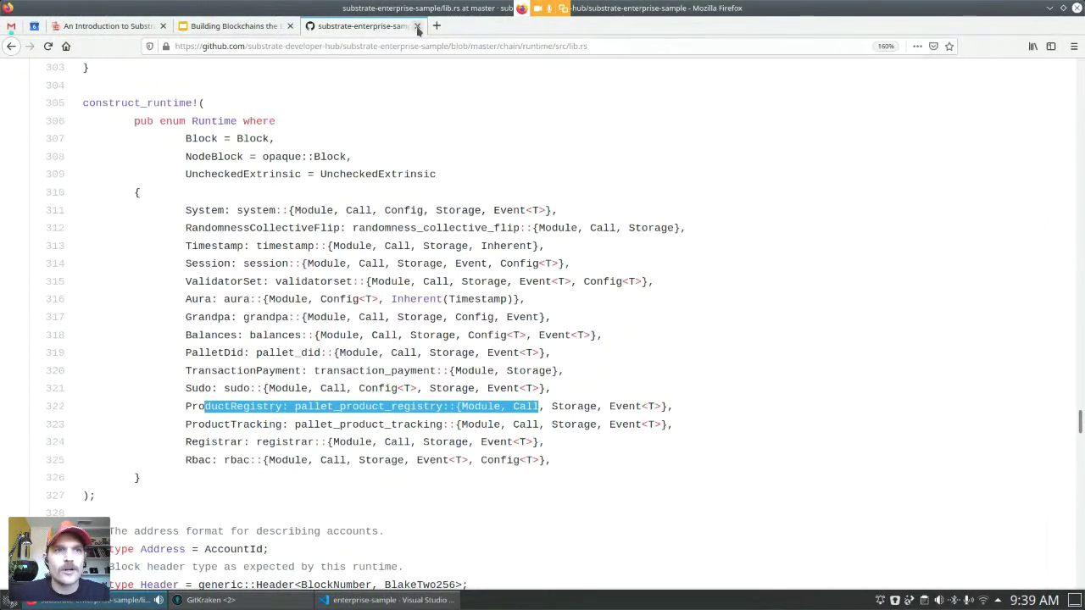
# Leave the GitHub code, check the Crowdcast event page and return to the Enterprise Sample slide.
pyautogui.click(233, 26)
pyautogui.click(84, 26)
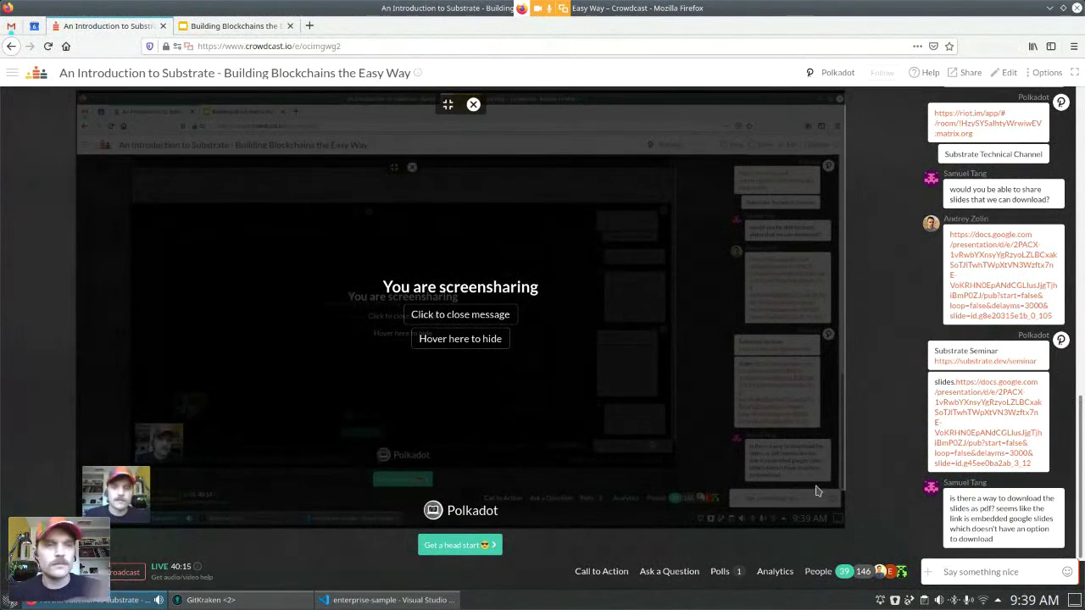
pyautogui.click(242, 27)
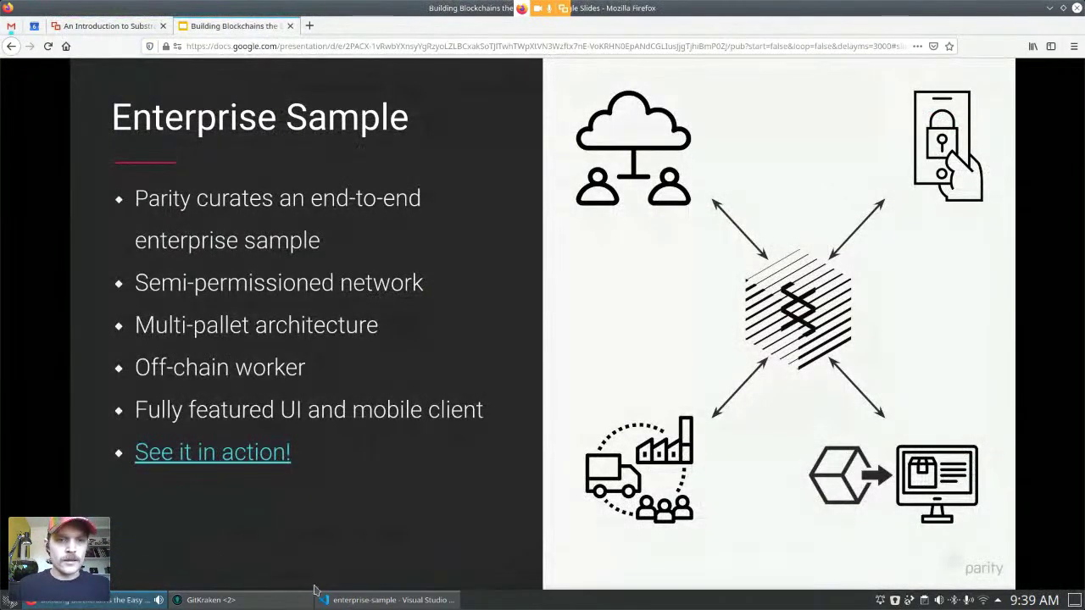
# Switch to Visual Studio Code and run ./chain/target/release/enterprise-sample purge-chain --dev in the terminal, answering y to the removal of the chain database.
pyautogui.click(389, 600)
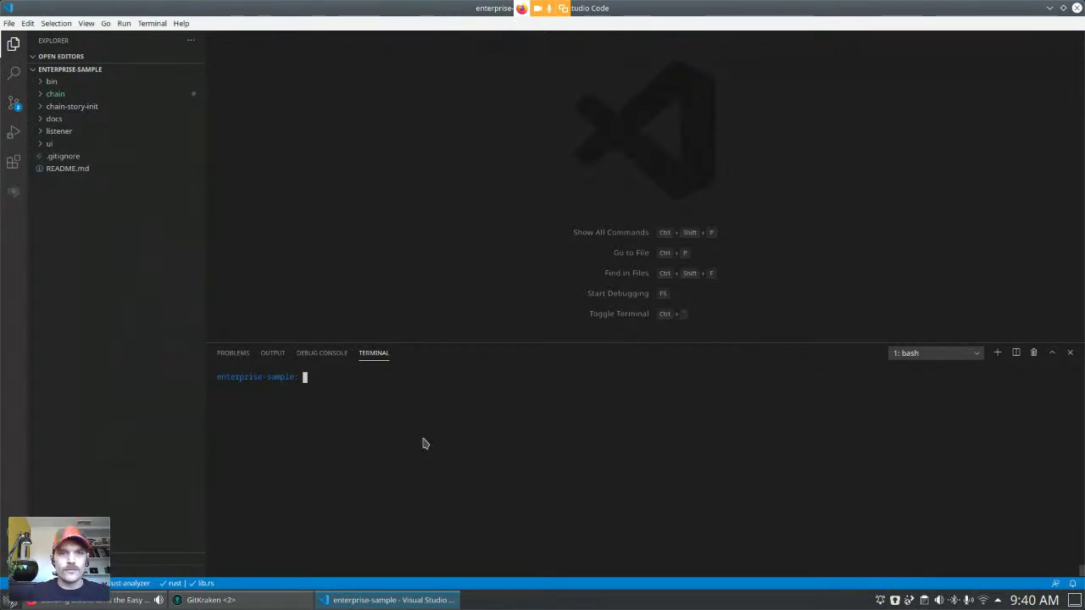
pyautogui.write('./')
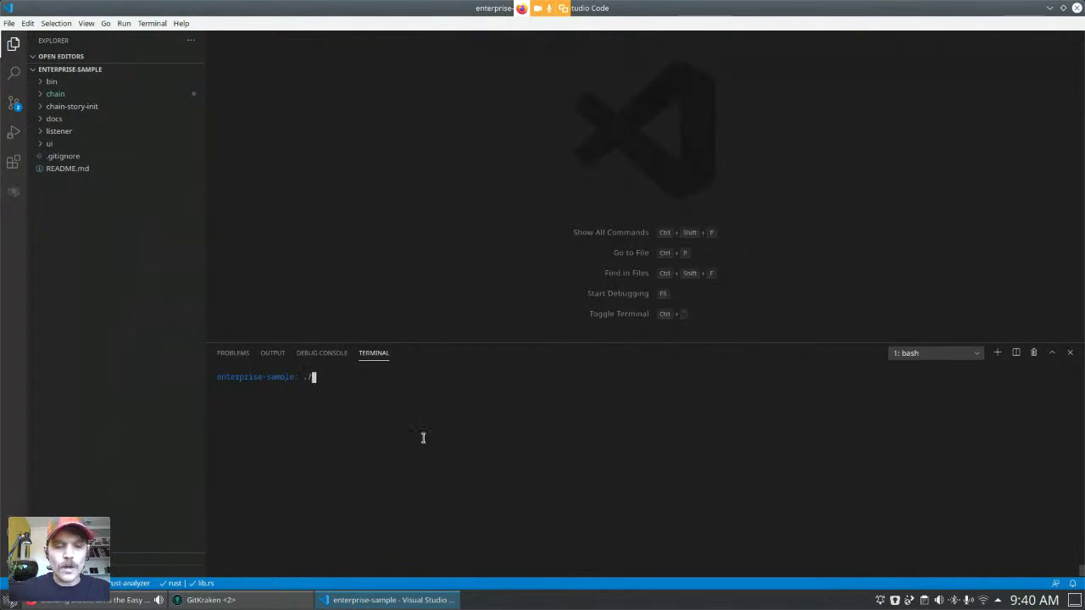
pyautogui.write('tai')
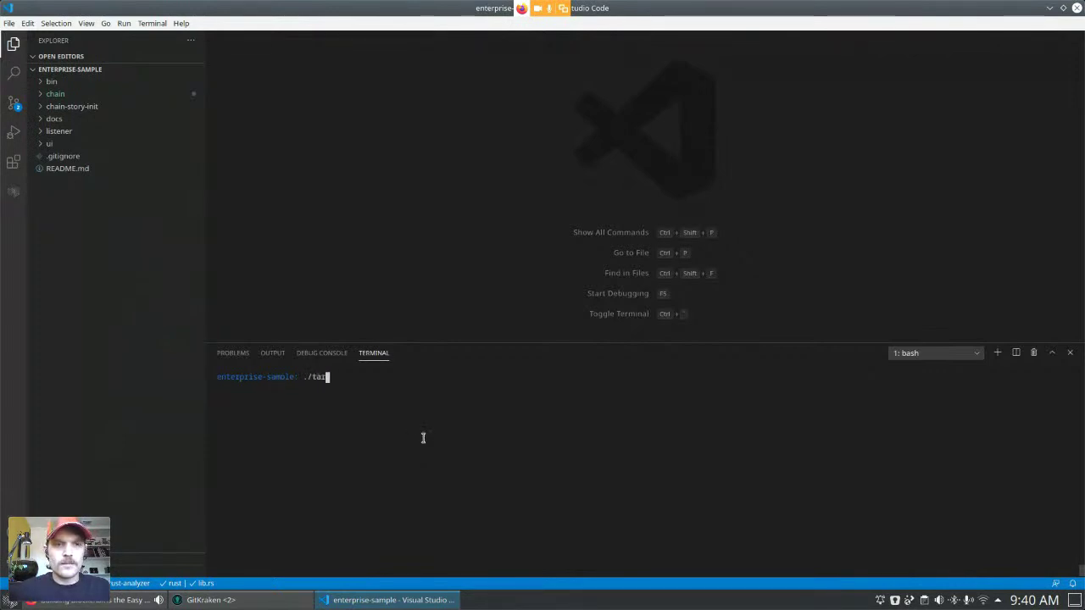
pyautogui.press('BackSpace')
pyautogui.press('BackSpace')
pyautogui.press('BackSpace')
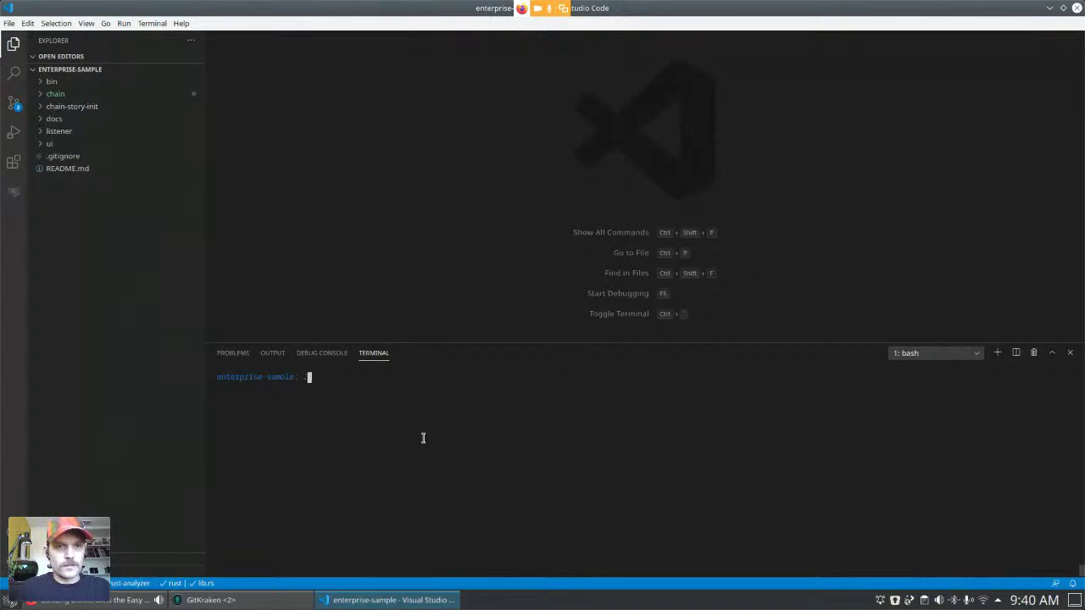
pyautogui.write('chain/t')
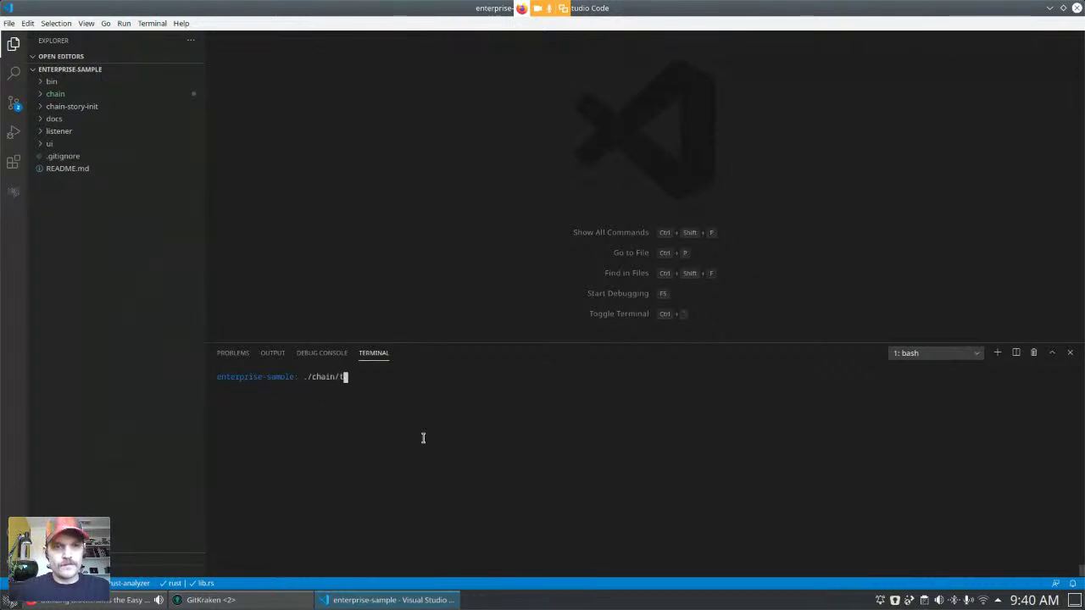
pyautogui.write('arget/release/')
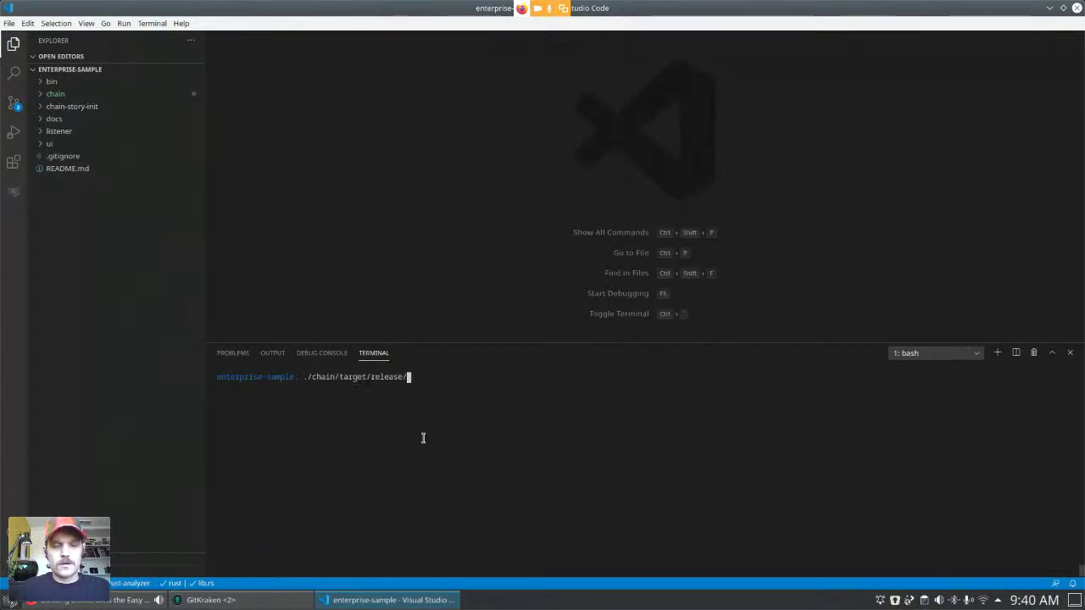
pyautogui.write('ent')
pyautogui.press('Tab')
pyautogui.write('purg')
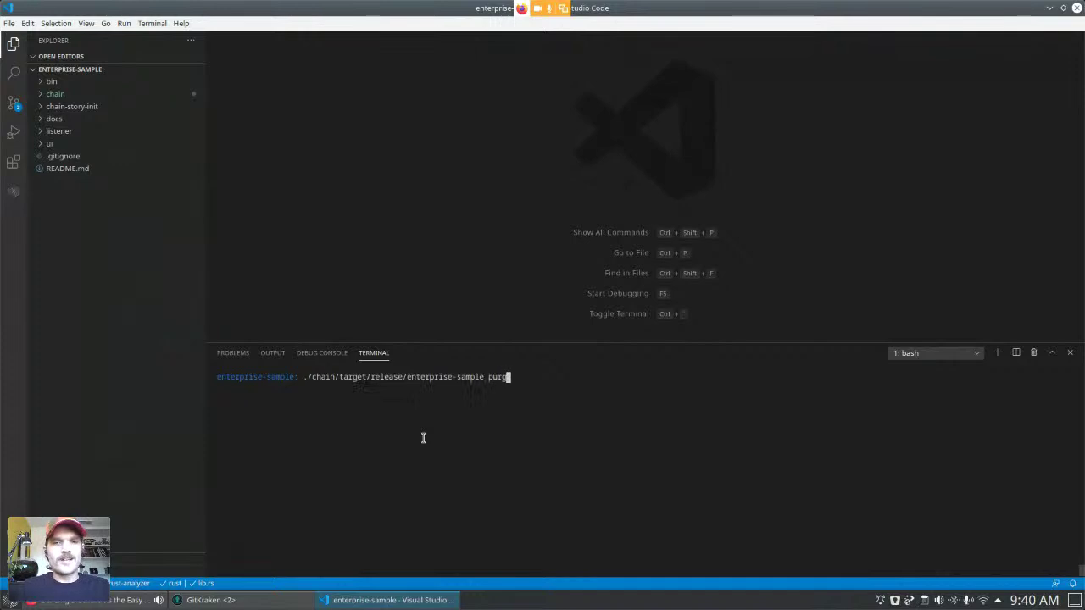
pyautogui.write('e-chain --dev')
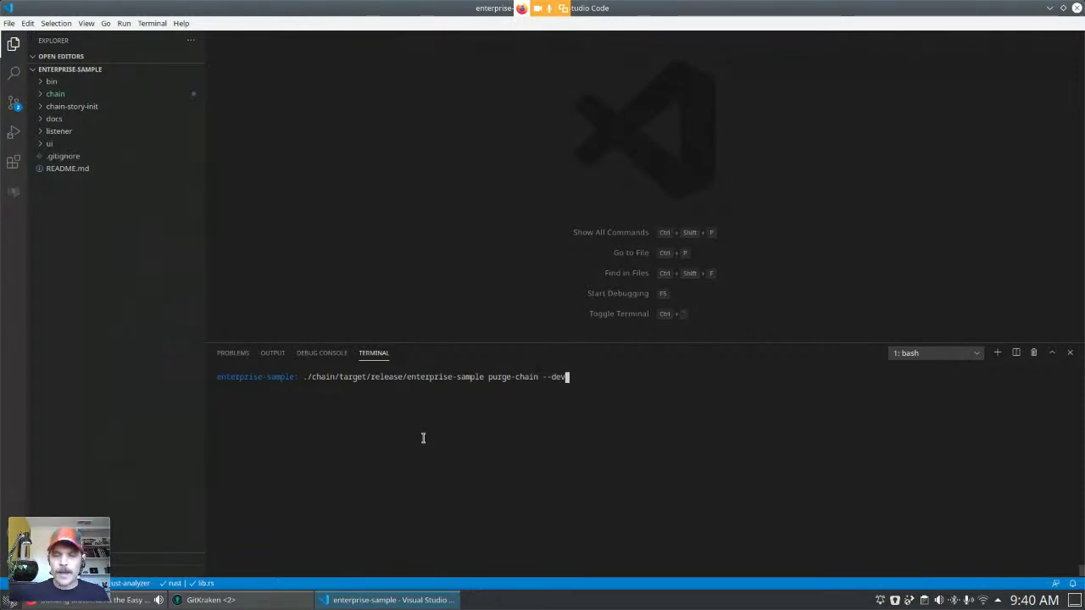
pyautogui.press('Return')
pyautogui.write('y')
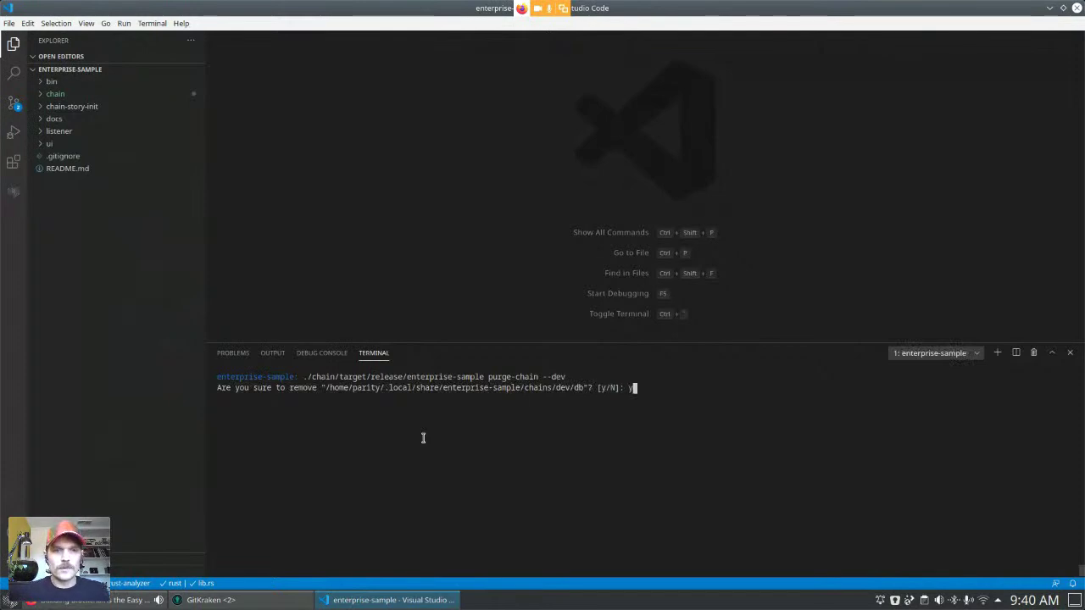
pyautogui.press('Return')
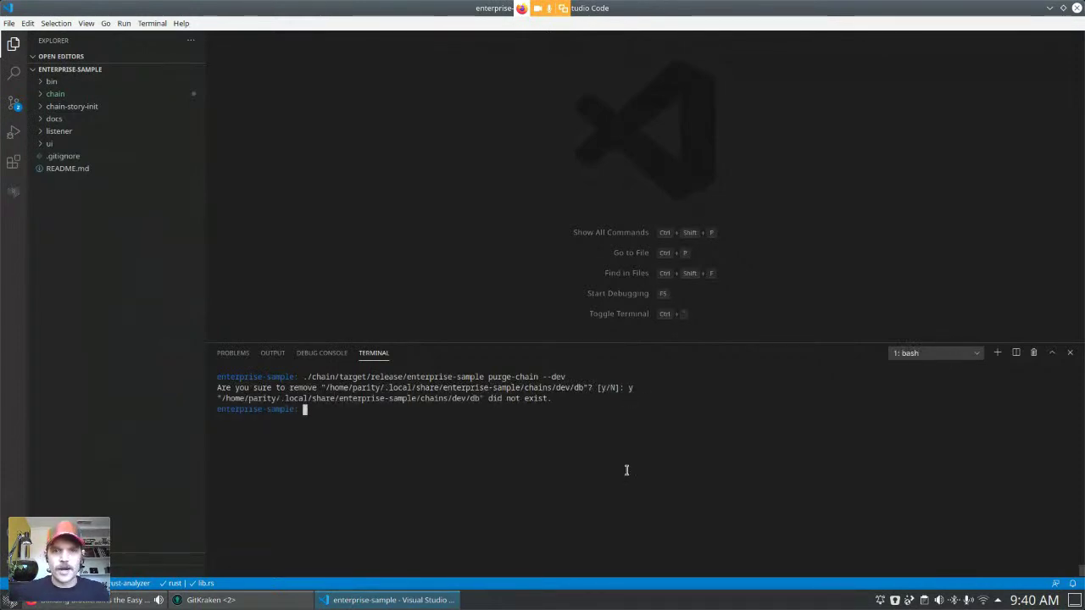
# Start the development node by recalling and running ./chain/target/release/enterprise-sample --dev in the same terminal.
pyautogui.press('Up')
pyautogui.press('Up')
pyautogui.press('Up')
pyautogui.press('Up')
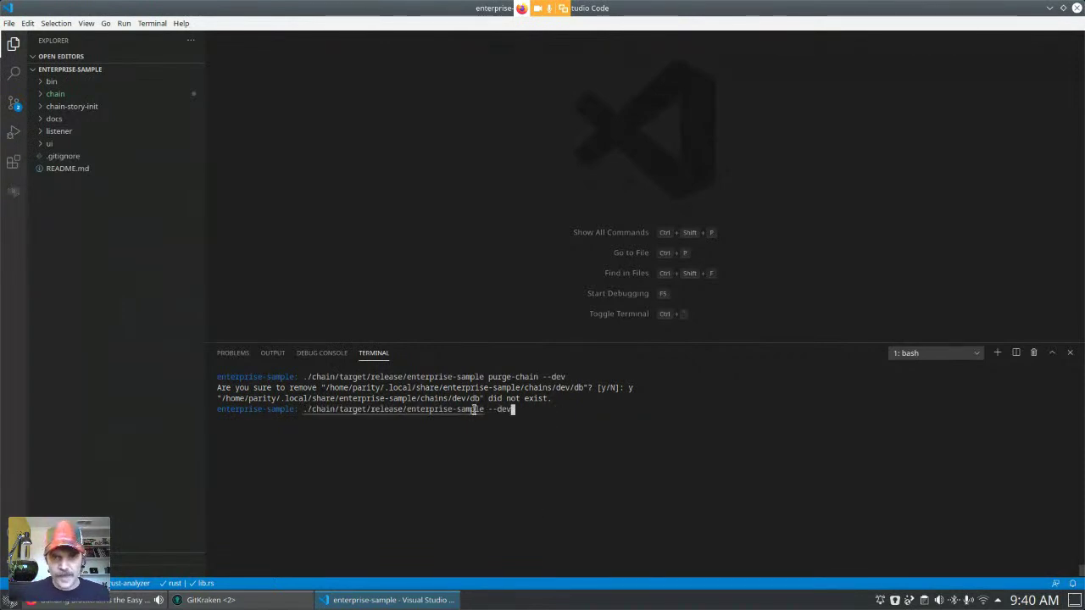
pyautogui.press('Return')
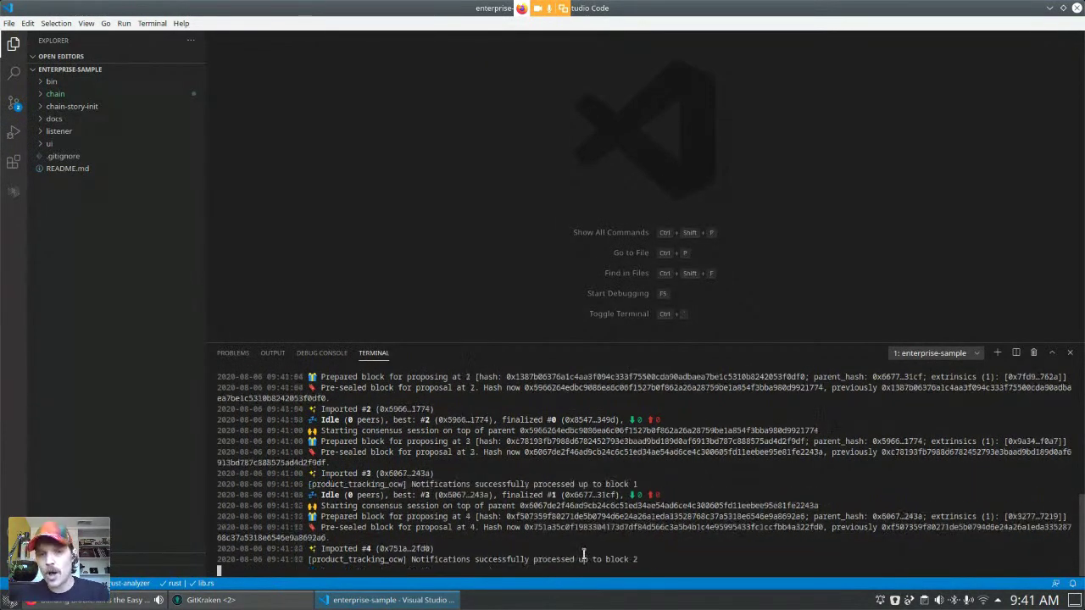
# Switch to the second bash terminal in the ui folder, clear it and launch the front end with yarn start.
pyautogui.click(924, 354)
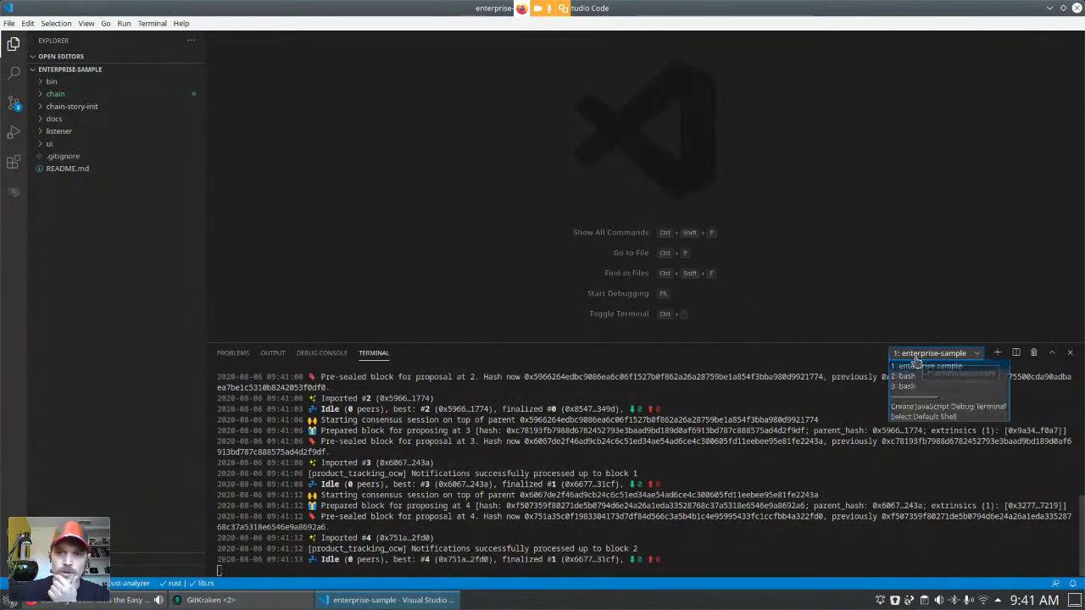
pyautogui.click(905, 378)
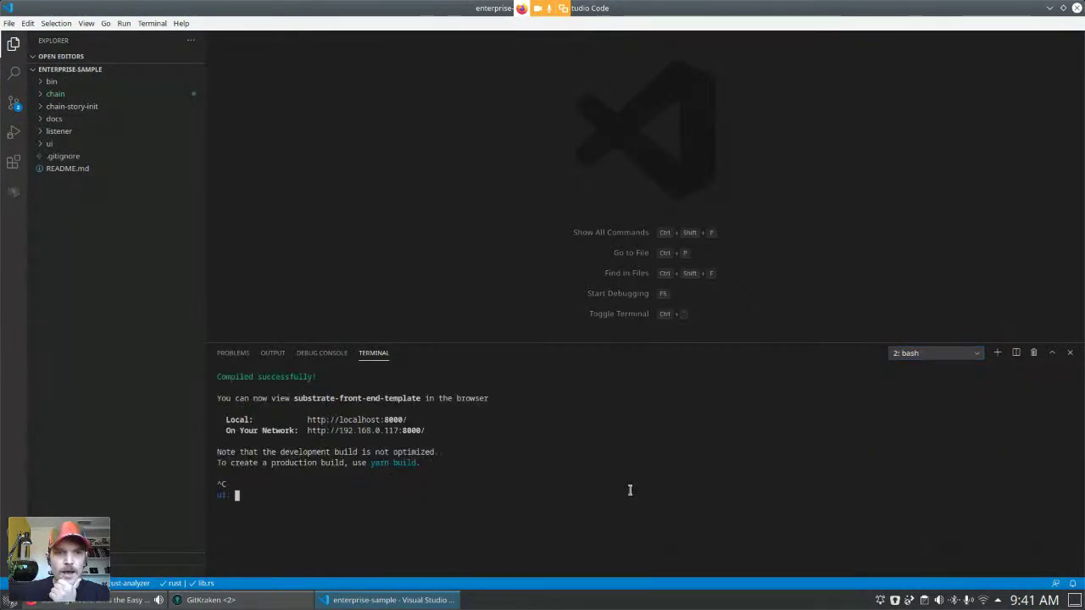
pyautogui.write('clear')
pyautogui.press('Return')
pyautogui.write('yarn start')
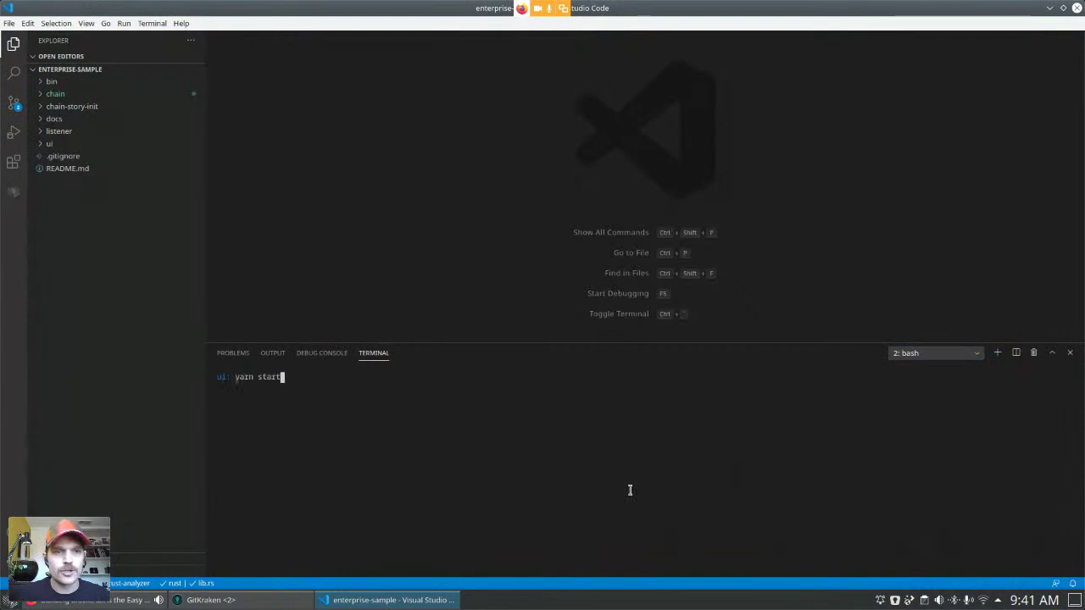
pyautogui.press('Return')
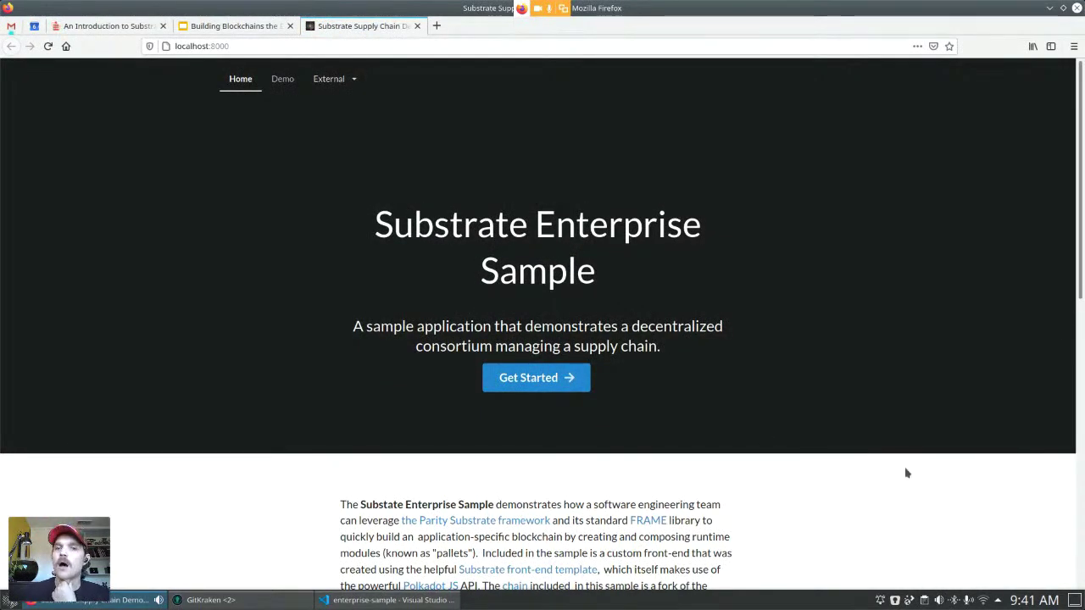
# Skim the Substrate Enterprise Sample home page at localhost:8000 and open its Demo page.
pyautogui.scroll(-3, 905, 473)
pyautogui.scroll(-4, 905, 473)
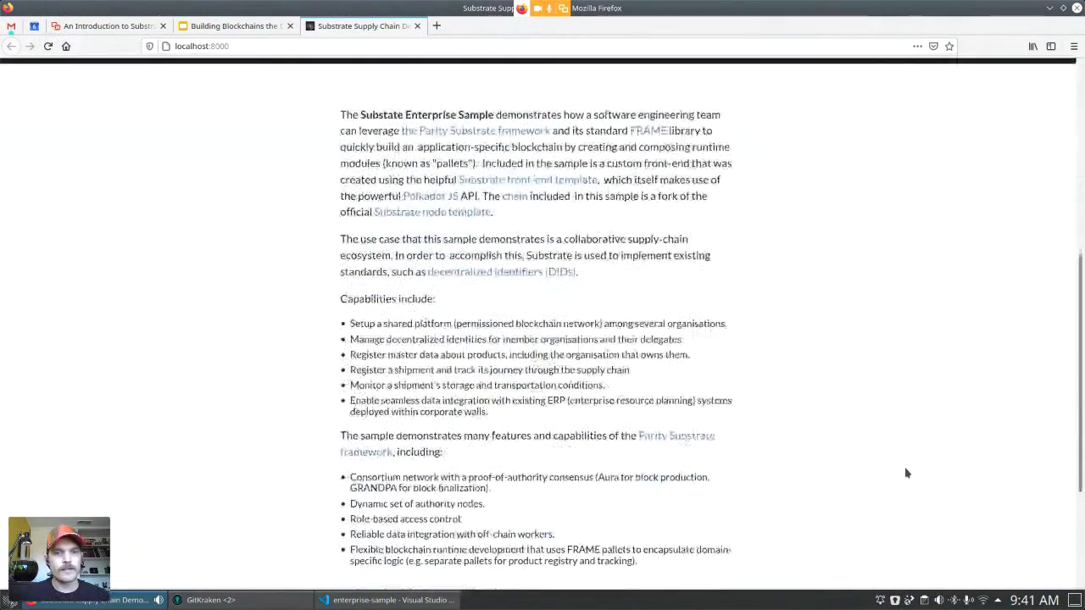
pyautogui.scroll(7, 905, 473)
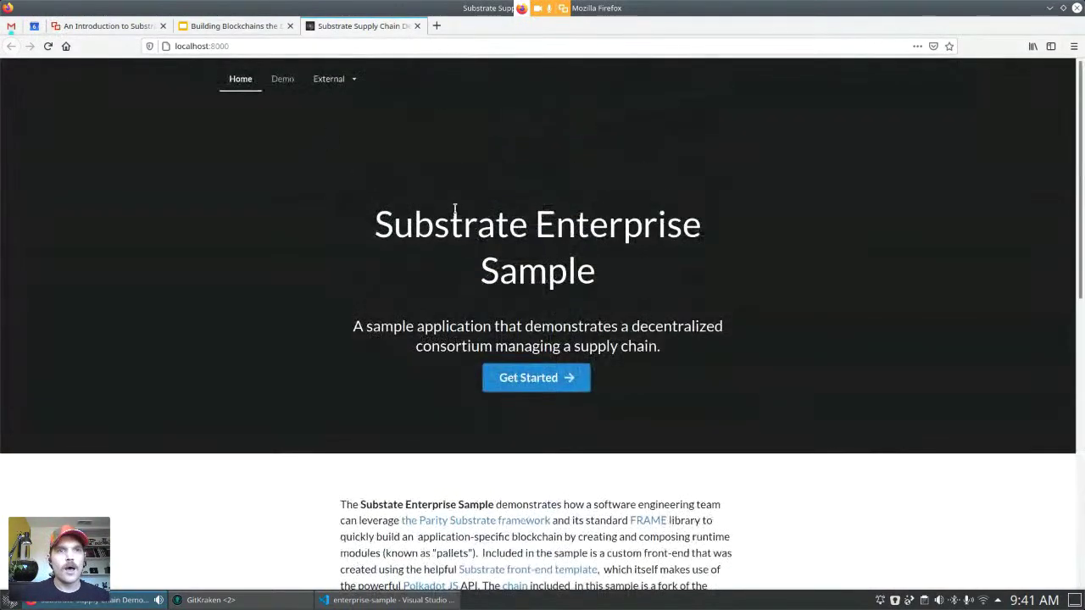
pyautogui.click(286, 81)
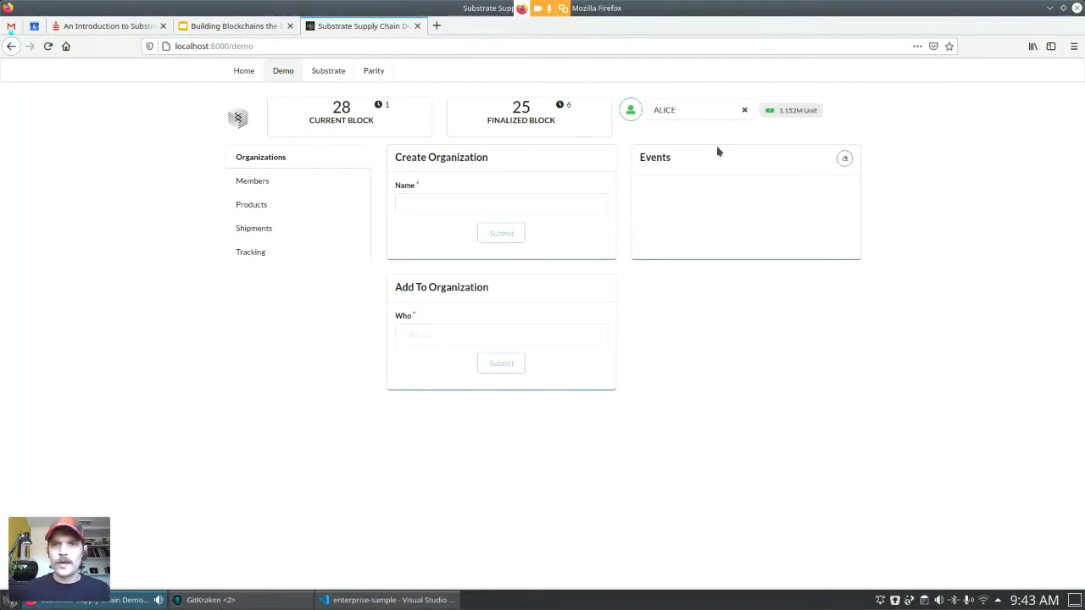
# Create an organization named Substrate Developer Hub with the ALICE account and submit it.
pyautogui.click(499, 204)
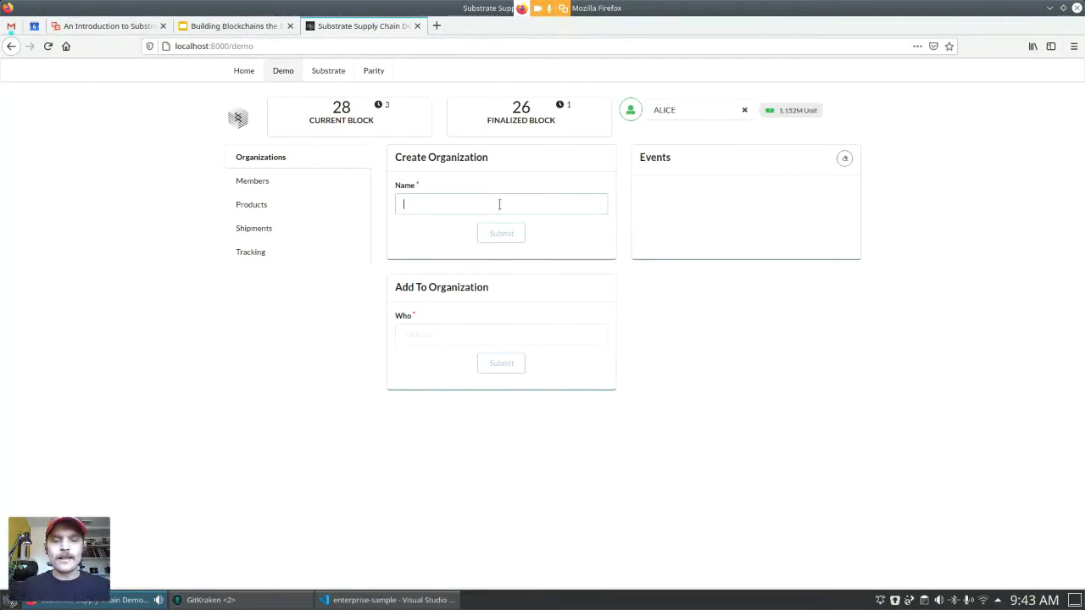
pyautogui.write('Super S')
pyautogui.press('BackSpace')
pyautogui.press('BackSpace')
pyautogui.press('BackSpace')
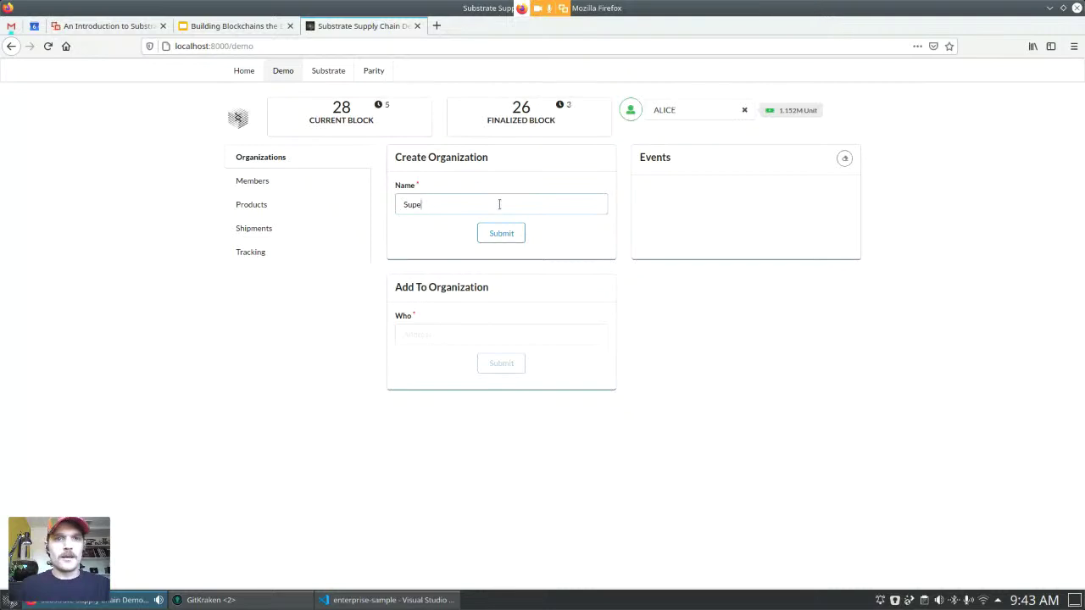
pyautogui.press('BackSpace')
pyautogui.press('BackSpace')
pyautogui.write('bstrate')
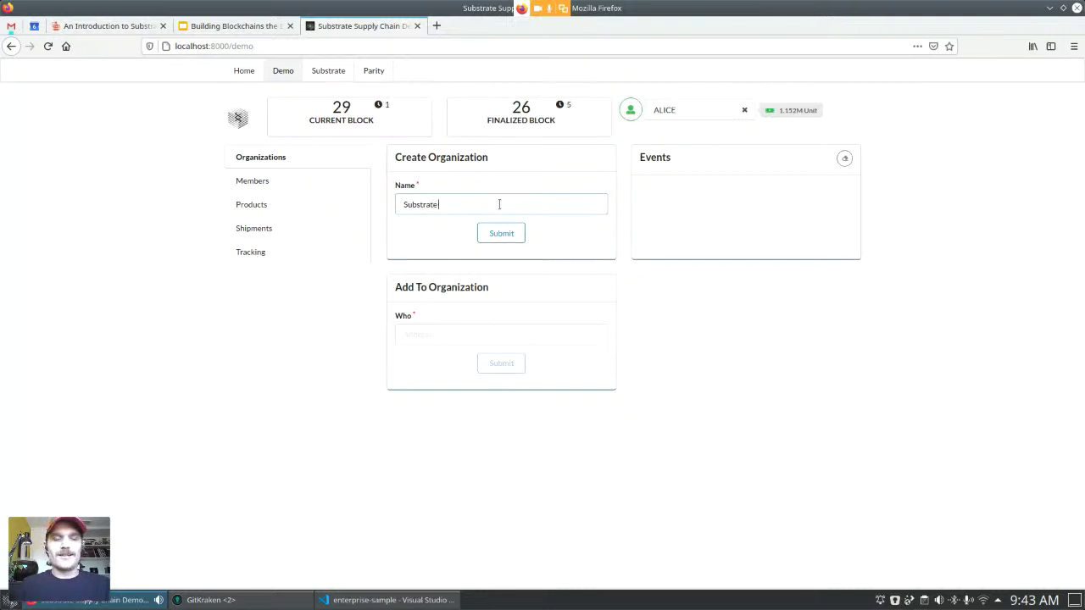
pyautogui.write(' Developer Hub')
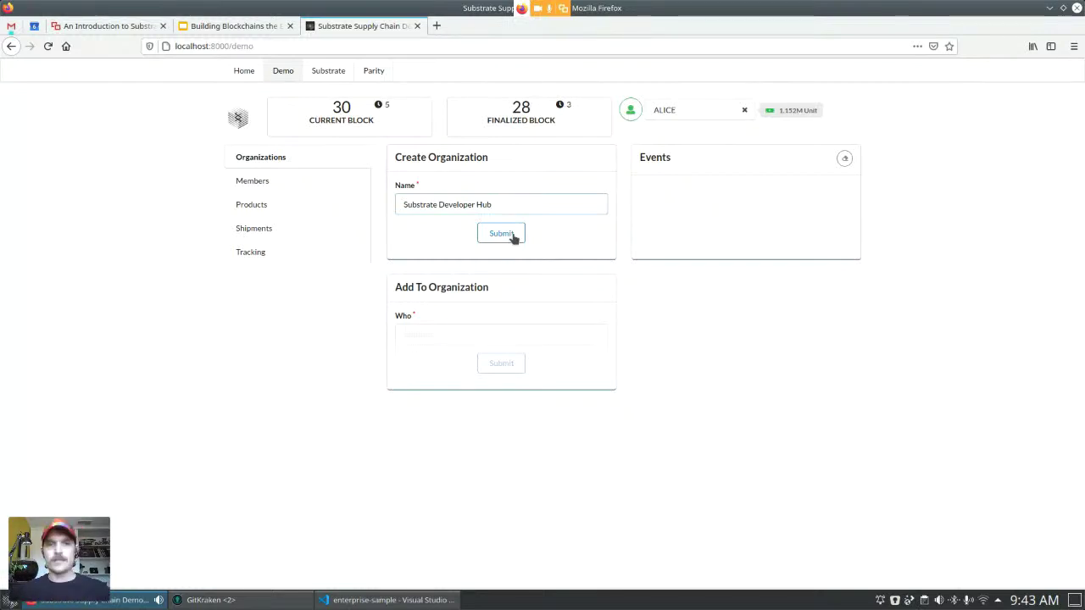
pyautogui.click(502, 237)
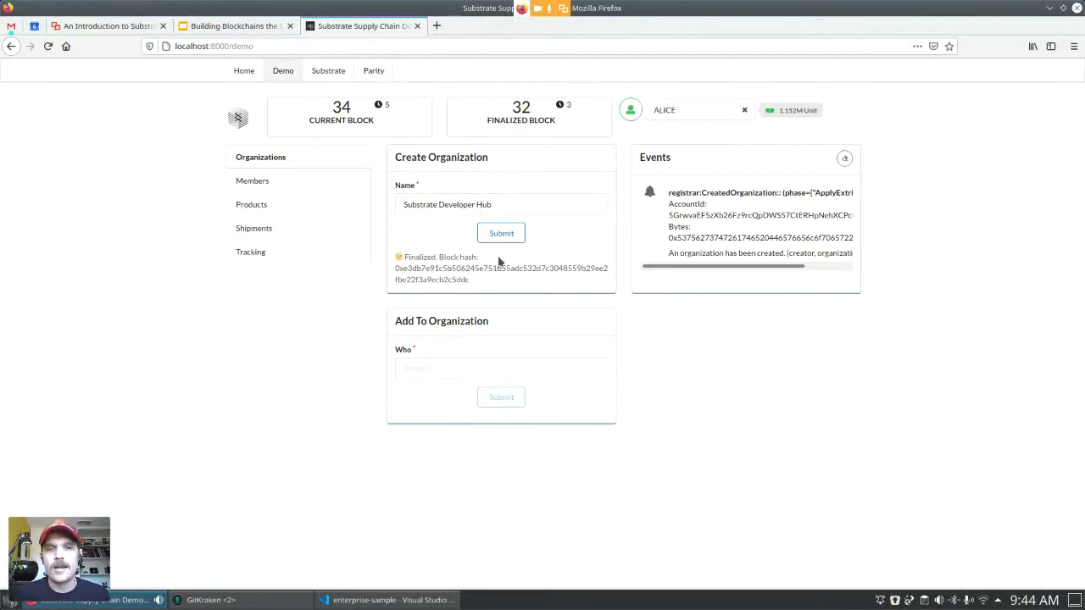
# Copy the BOB account's address into the Add To Organization form and submit it as ALICE.
pyautogui.click(691, 110)
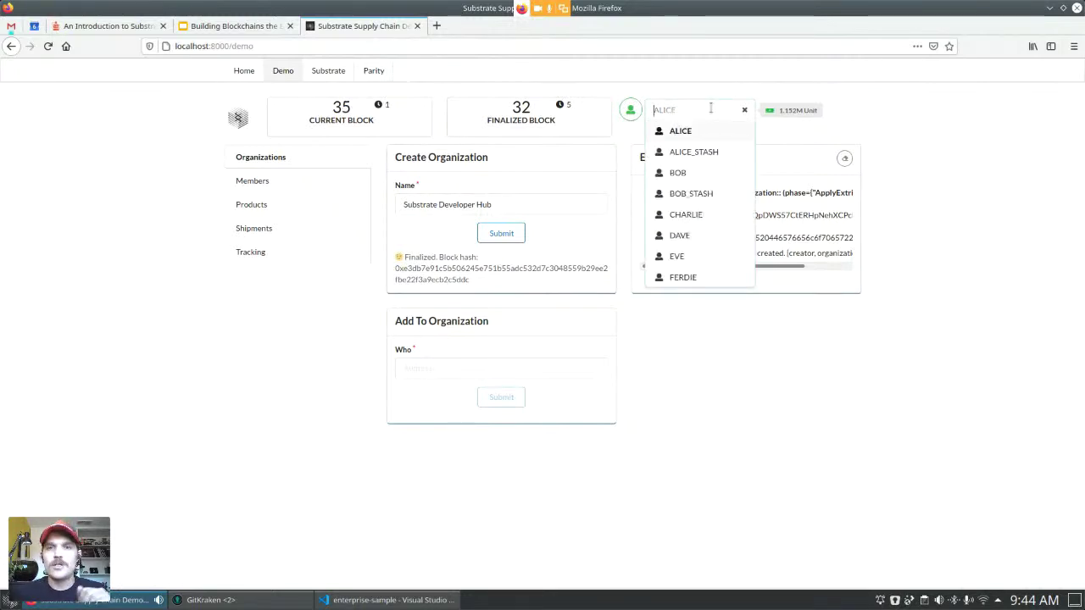
pyautogui.click(684, 175)
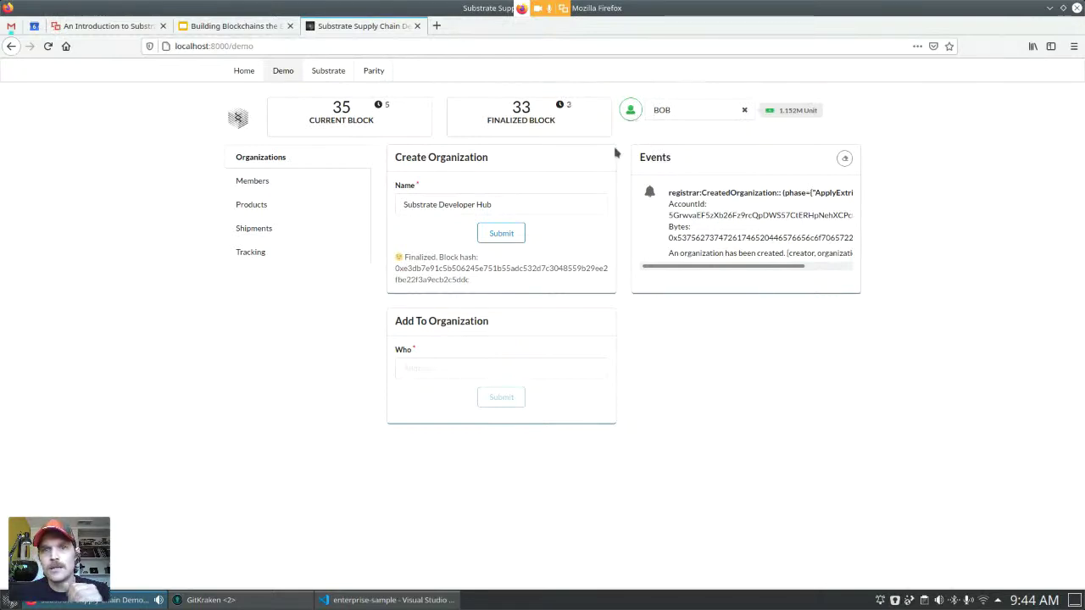
pyautogui.click(442, 370)
pyautogui.click(503, 421)
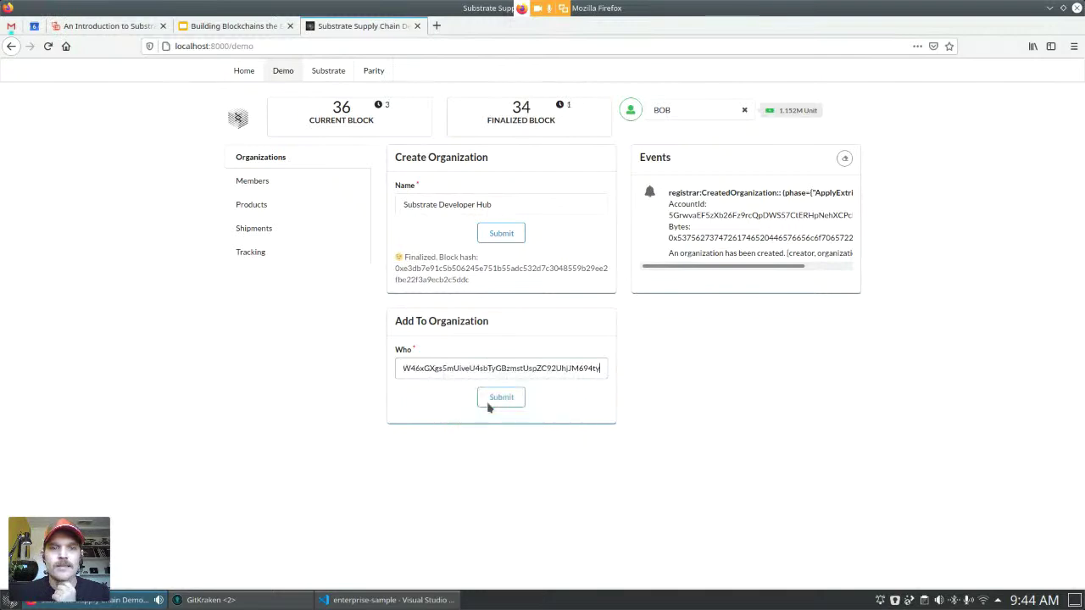
pyautogui.click(690, 109)
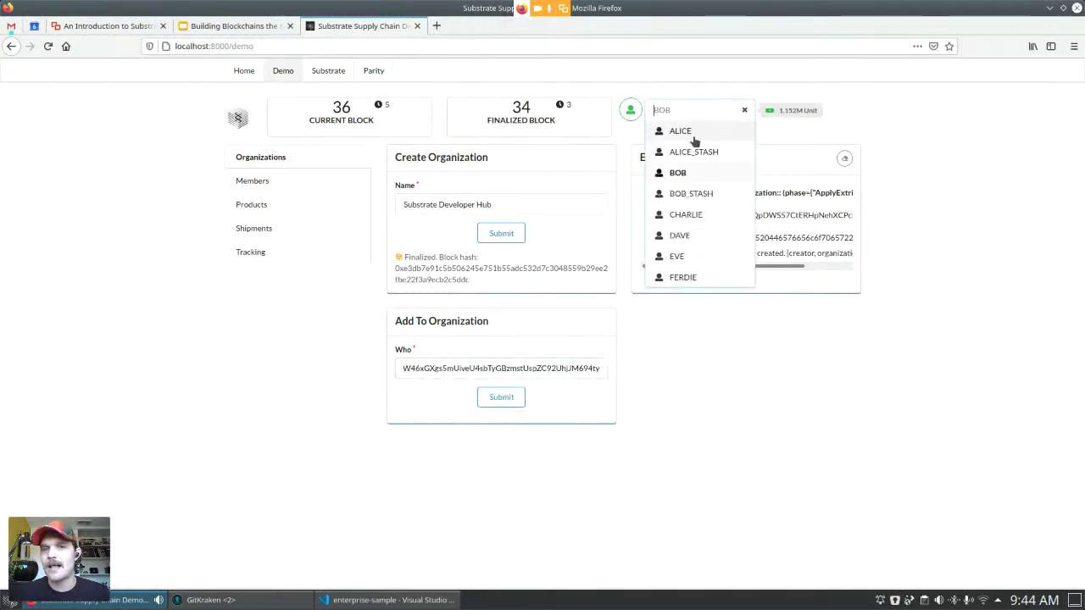
pyautogui.click(694, 133)
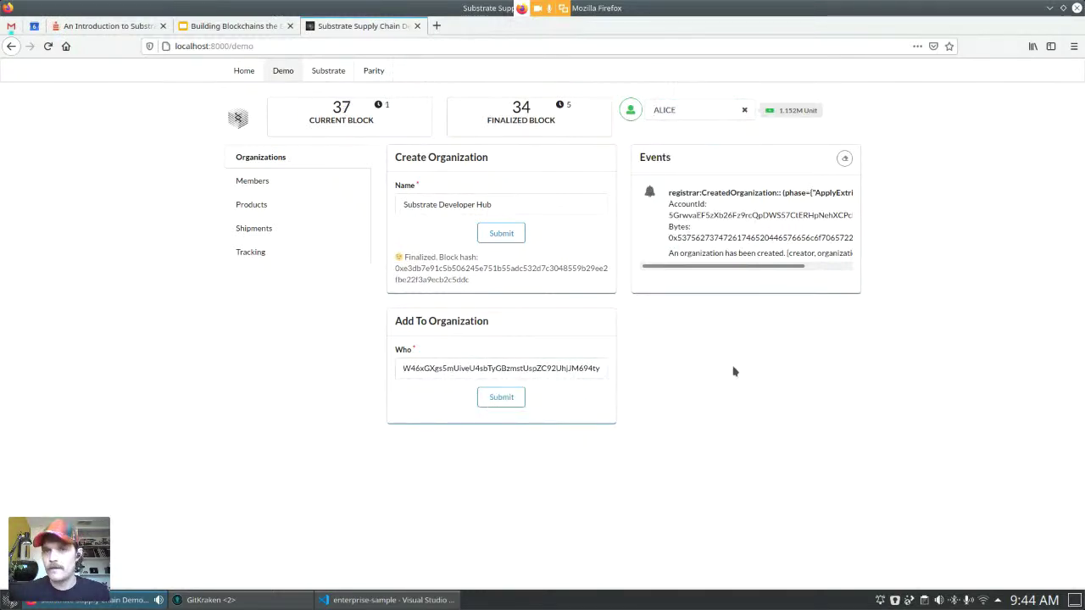
pyautogui.click(503, 400)
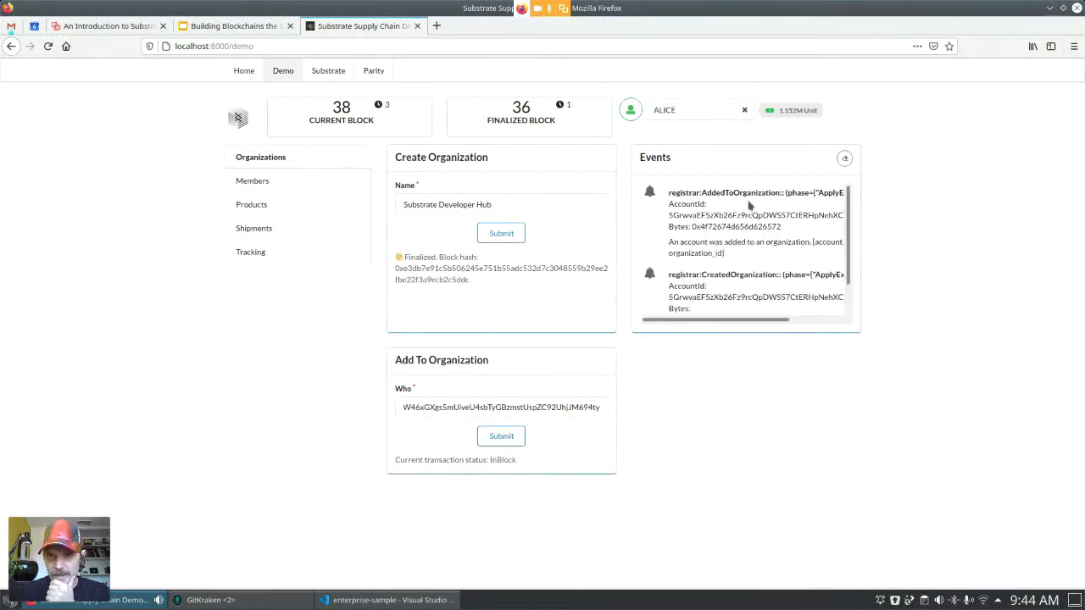
# In the Members section, create a role for the productRegistry pallet with the Manage permission.
pyautogui.click(263, 184)
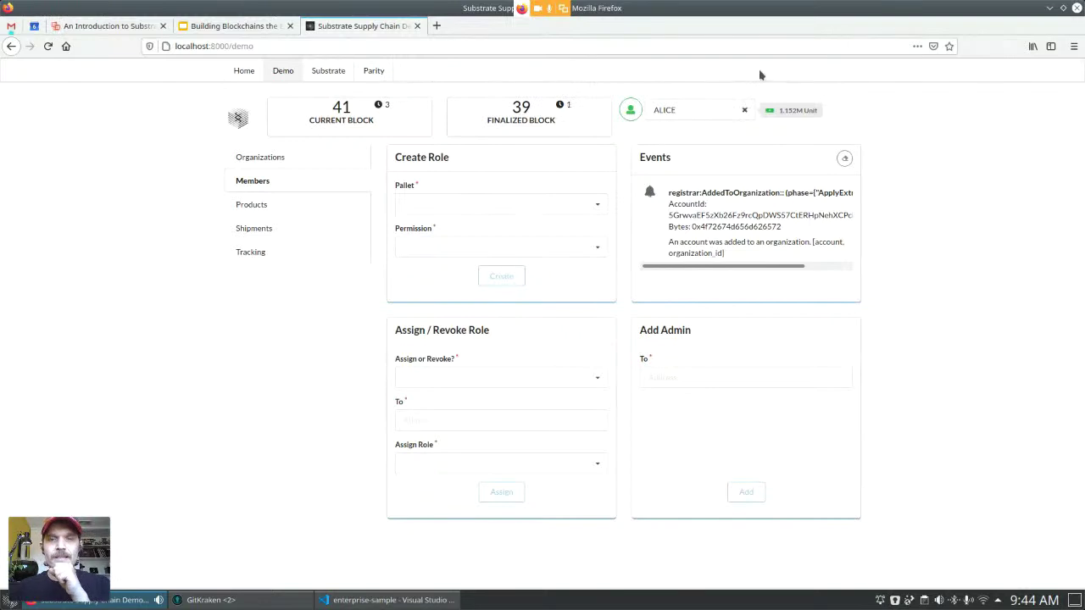
pyautogui.click(546, 197)
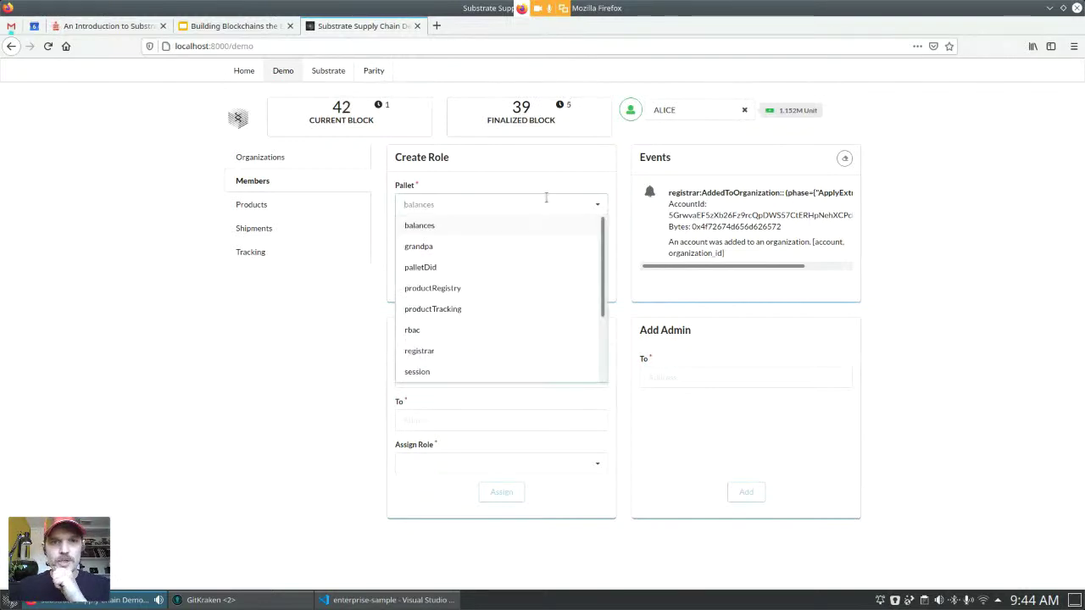
pyautogui.click(525, 292)
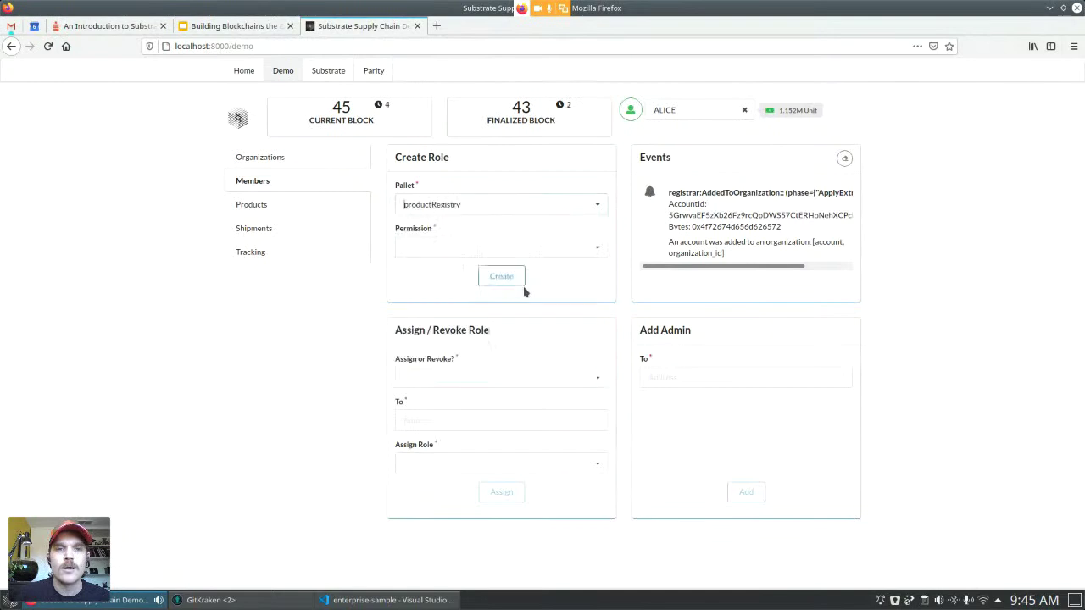
pyautogui.click(556, 245)
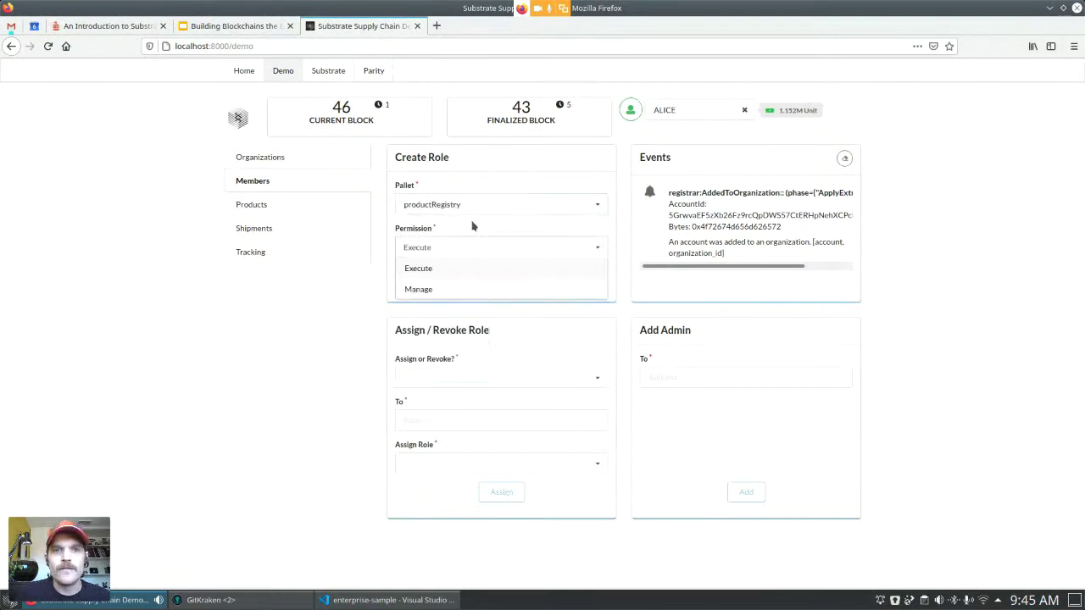
pyautogui.click(460, 289)
pyautogui.click(508, 280)
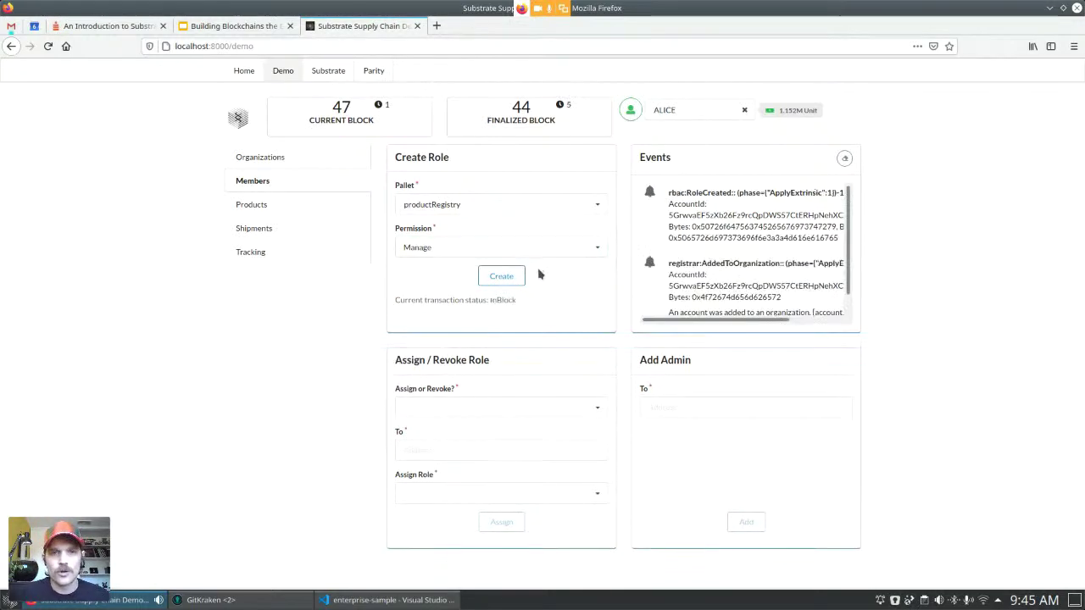
# Create a second role for the productTracking pallet, keeping the Manage permission.
pyautogui.click(540, 208)
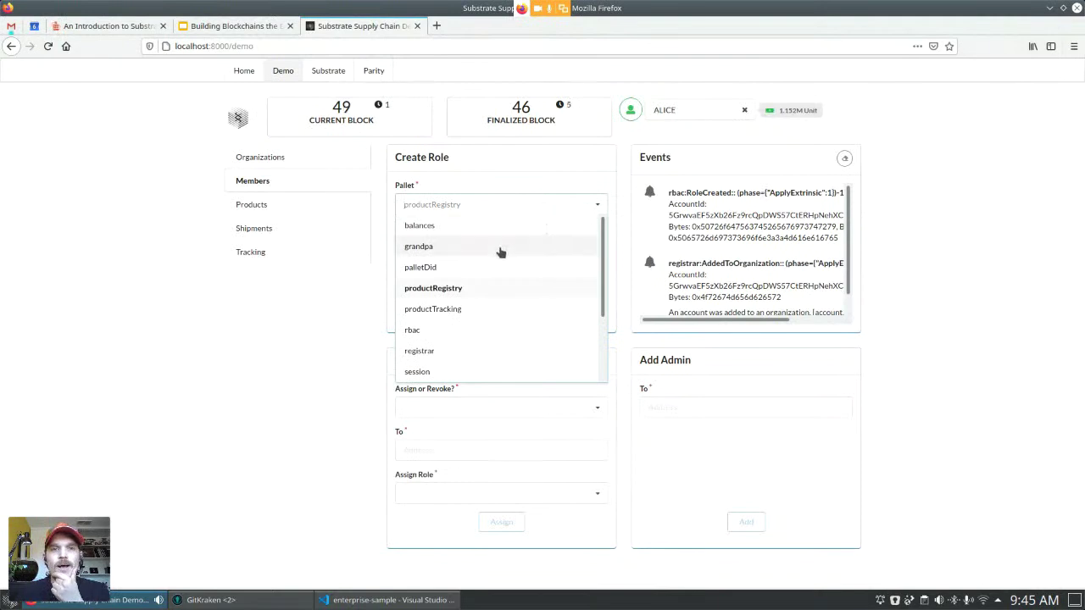
pyautogui.click(475, 308)
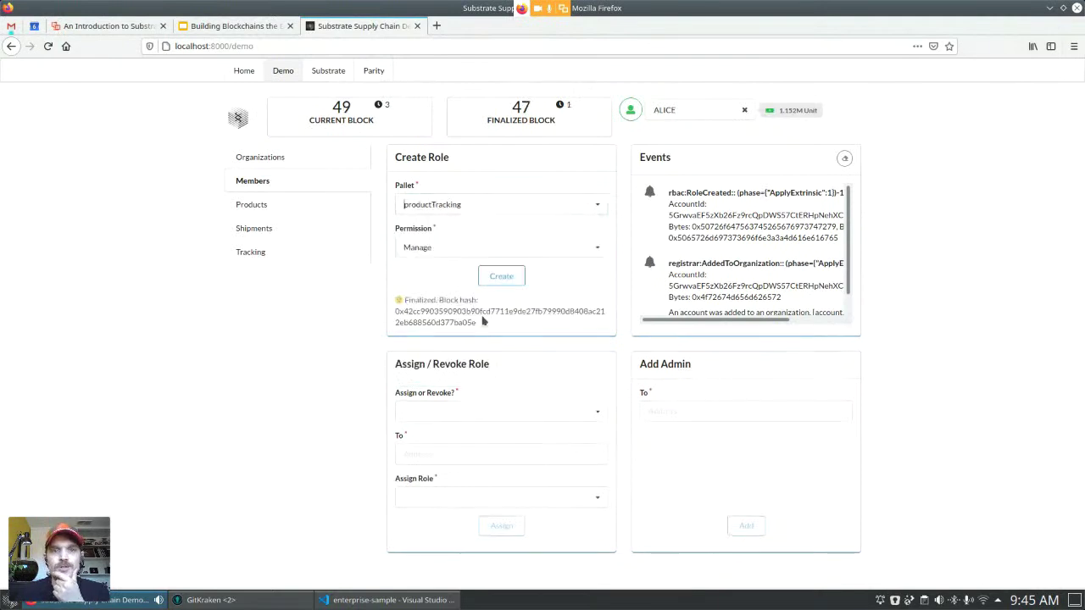
pyautogui.click(501, 278)
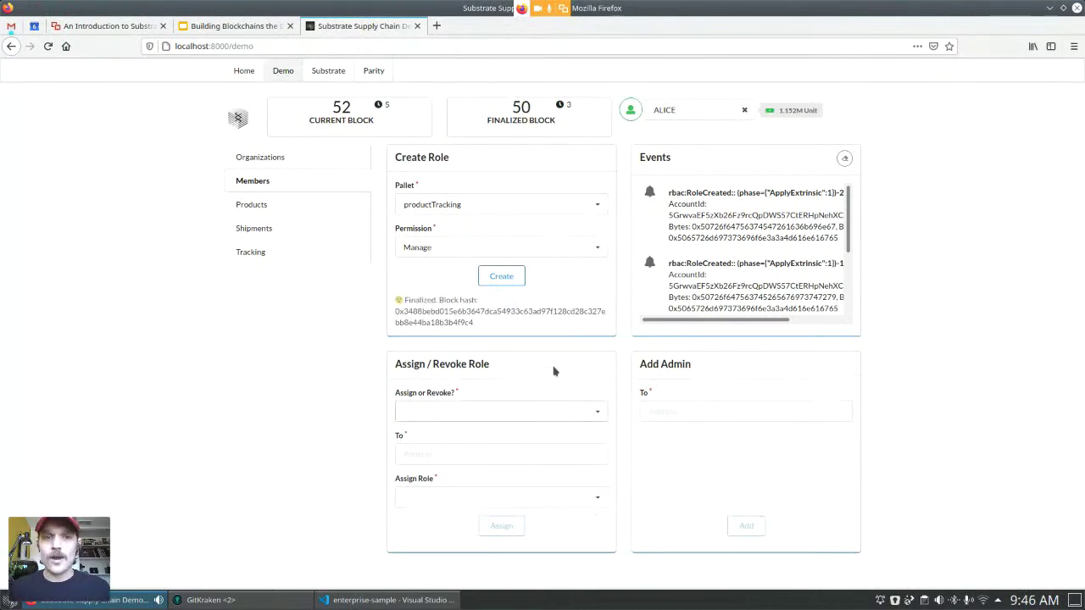
pyautogui.click(529, 206)
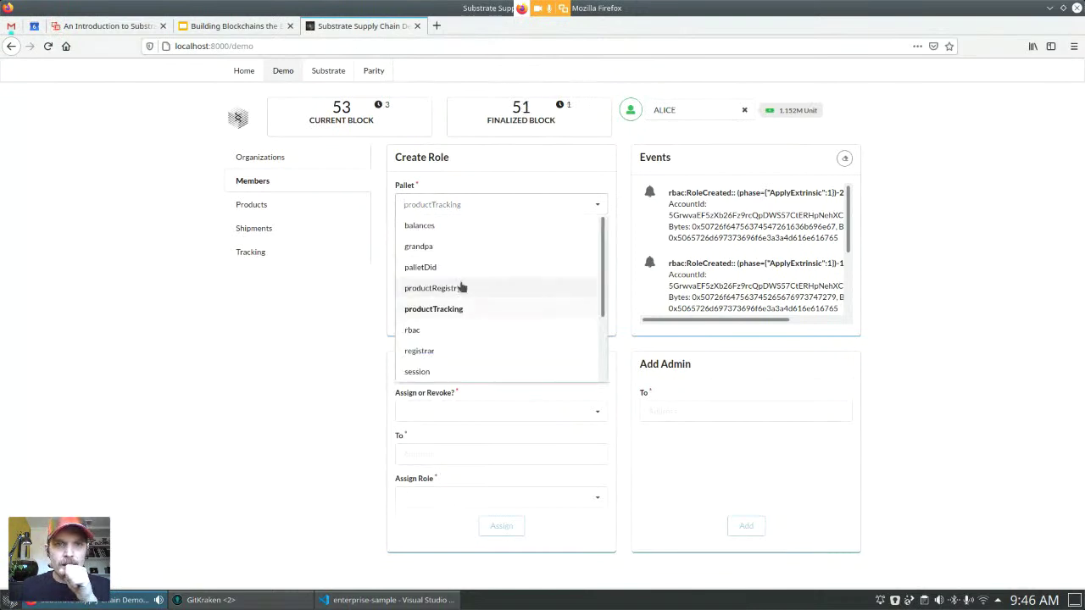
pyautogui.click(335, 339)
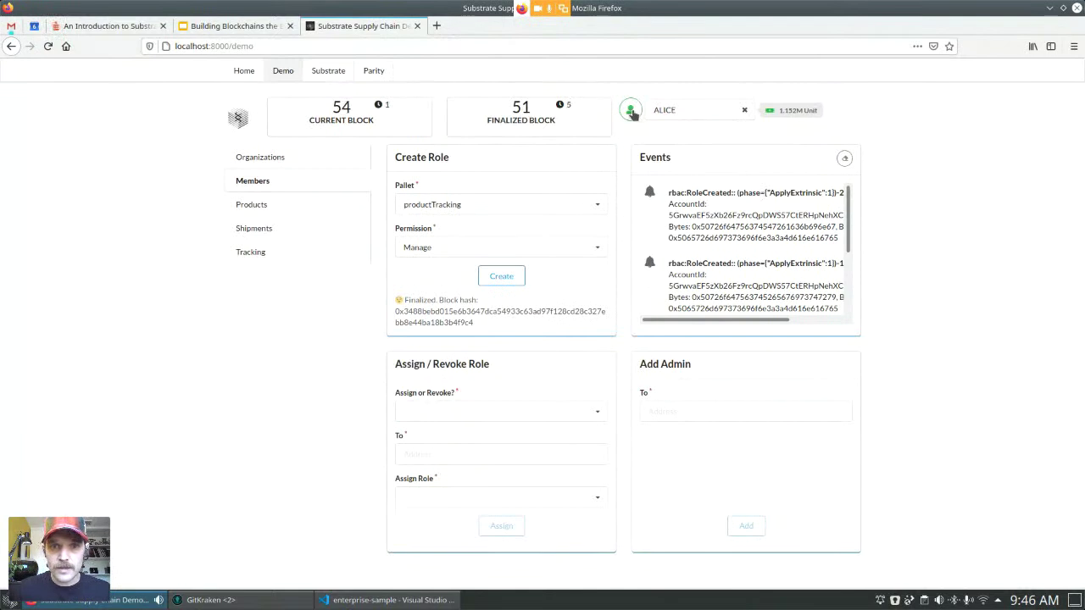
# Assign the ProductRegistry : Manage role to the ALICE account by pasting its address as the recipient.
pyautogui.click(501, 411)
pyautogui.click(461, 414)
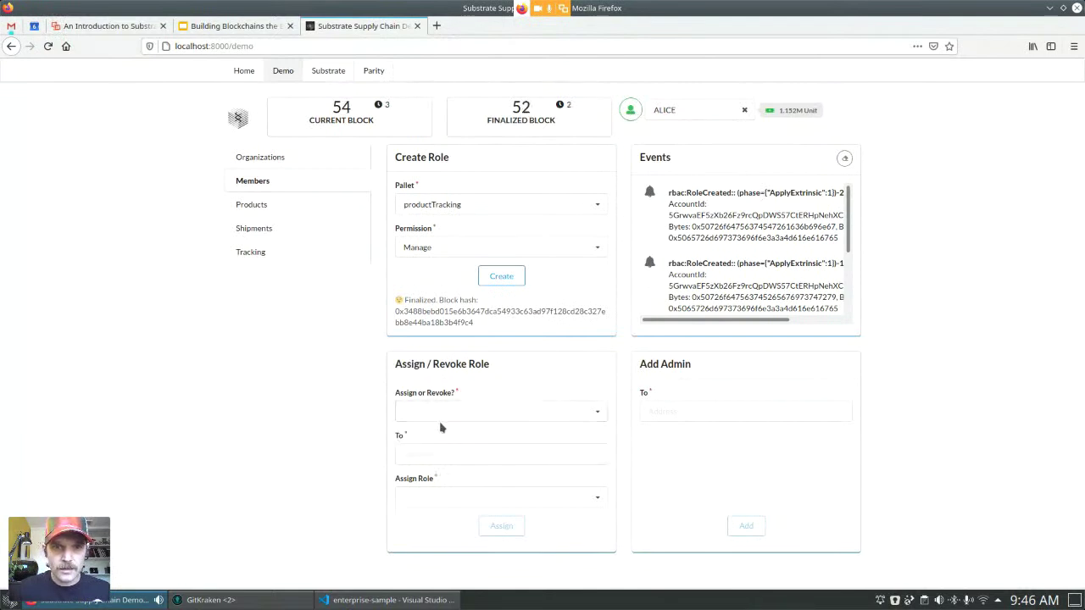
pyautogui.click(440, 423)
pyautogui.click(432, 434)
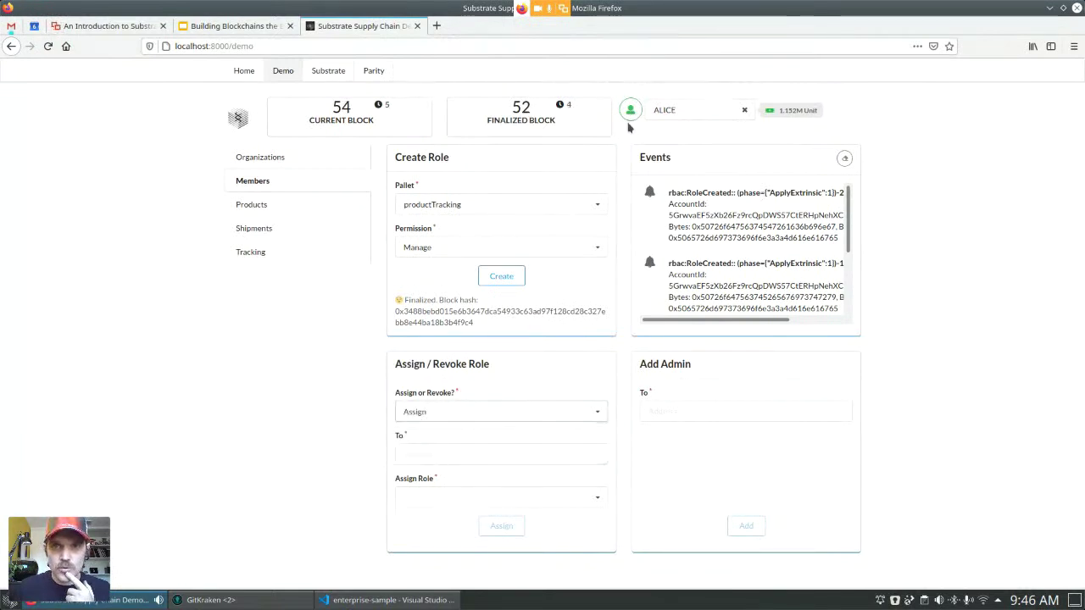
pyautogui.click(424, 455)
pyautogui.rightClick(422, 452)
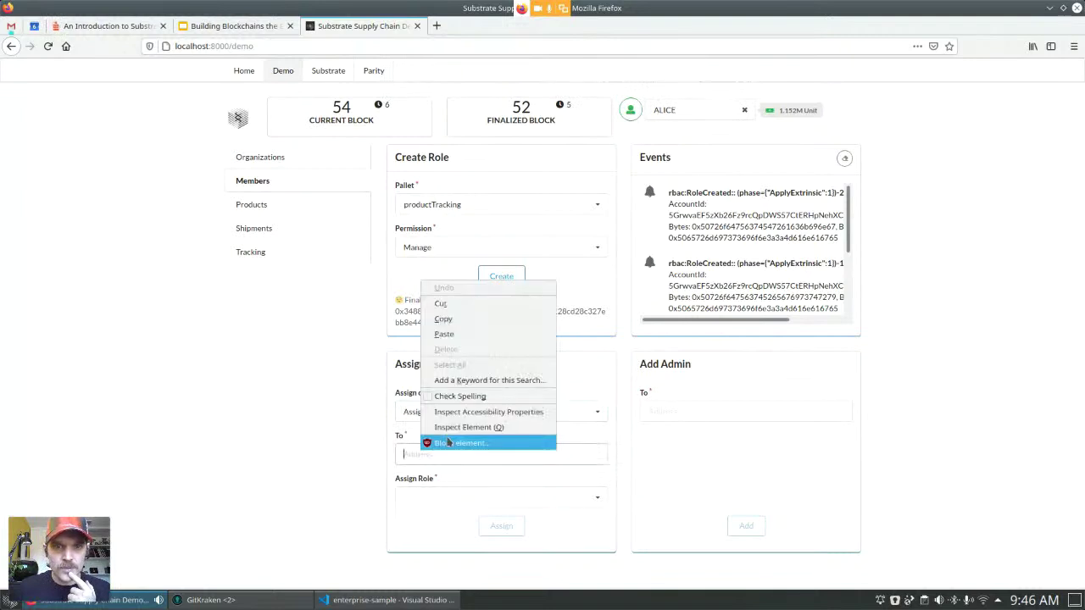
pyautogui.click(483, 333)
pyautogui.click(439, 498)
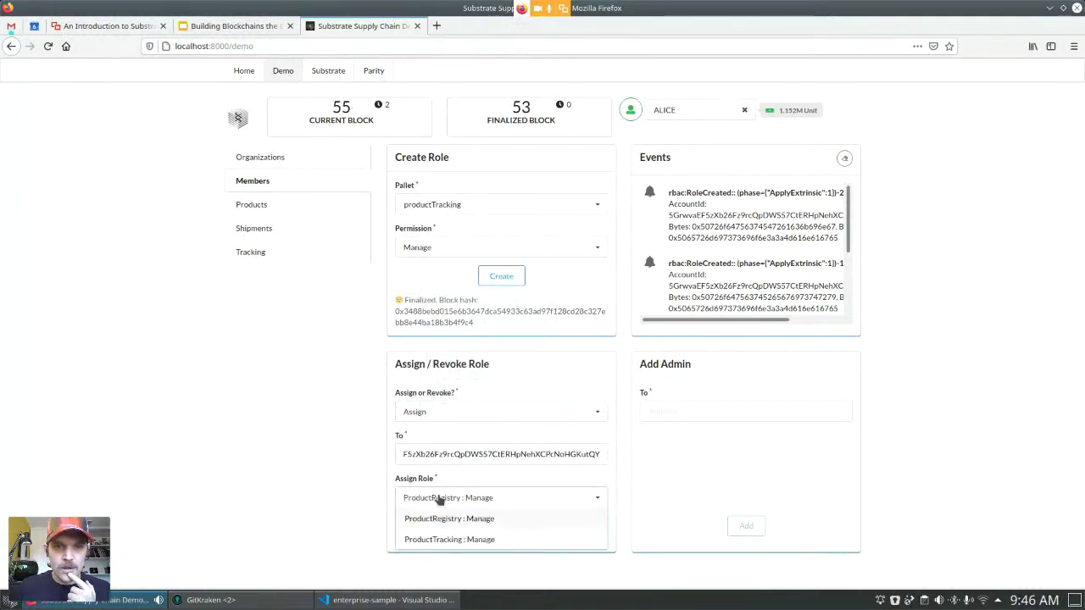
pyautogui.click(475, 518)
pyautogui.click(517, 527)
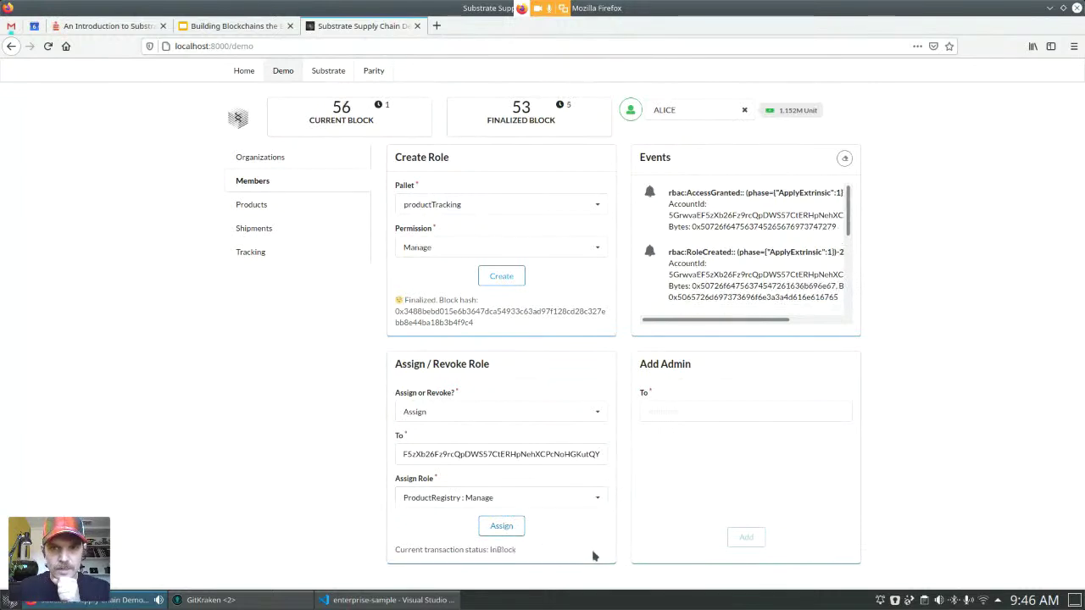
# Assign the ProductTracking : Manage role to the same ALICE address.
pyautogui.click(507, 503)
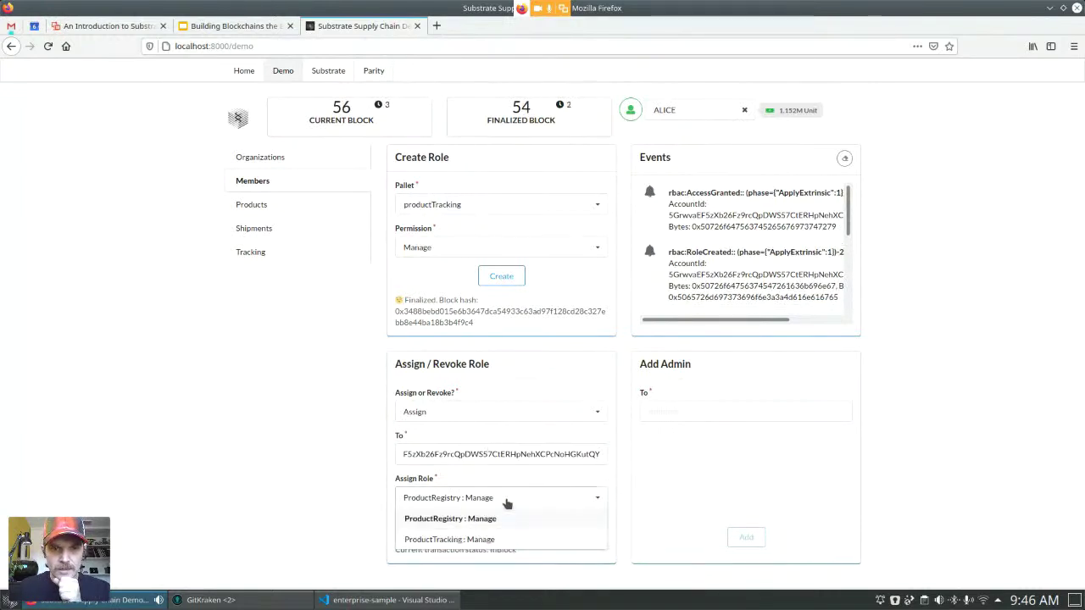
pyautogui.click(486, 541)
pyautogui.click(500, 525)
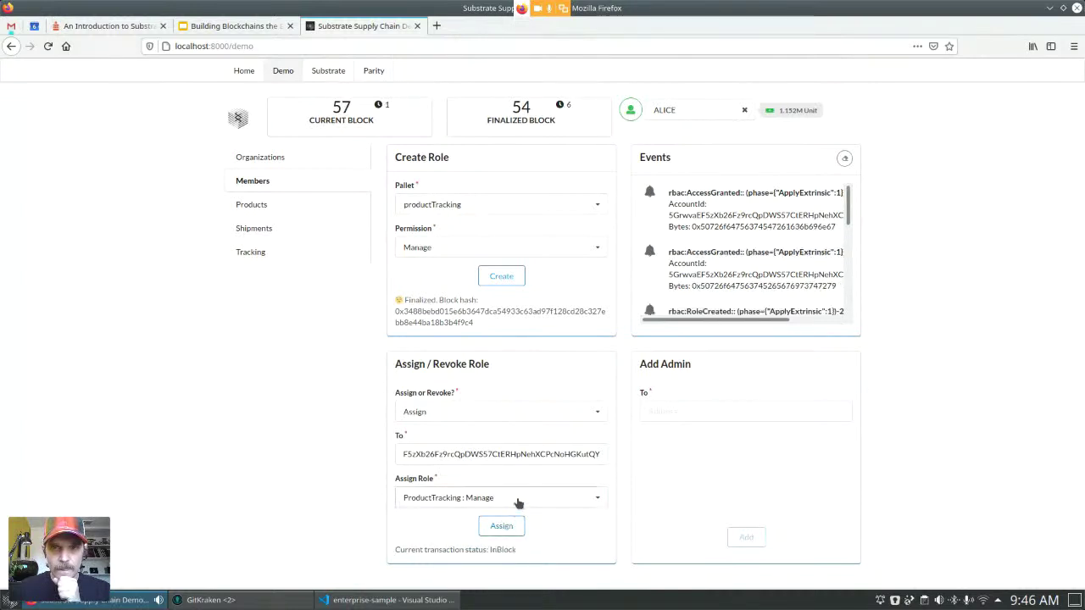
# In the Crowdcast event's Q&A, mark the macro definitions question as answered and start answering the one on minimal frames.
pyautogui.click(108, 28)
pyautogui.click(653, 571)
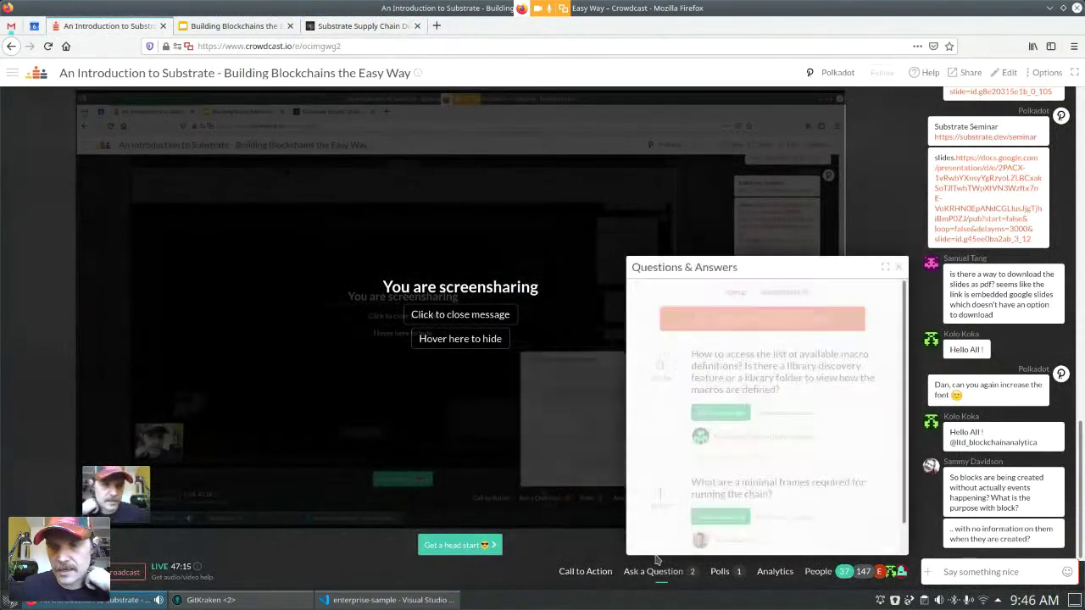
pyautogui.click(719, 430)
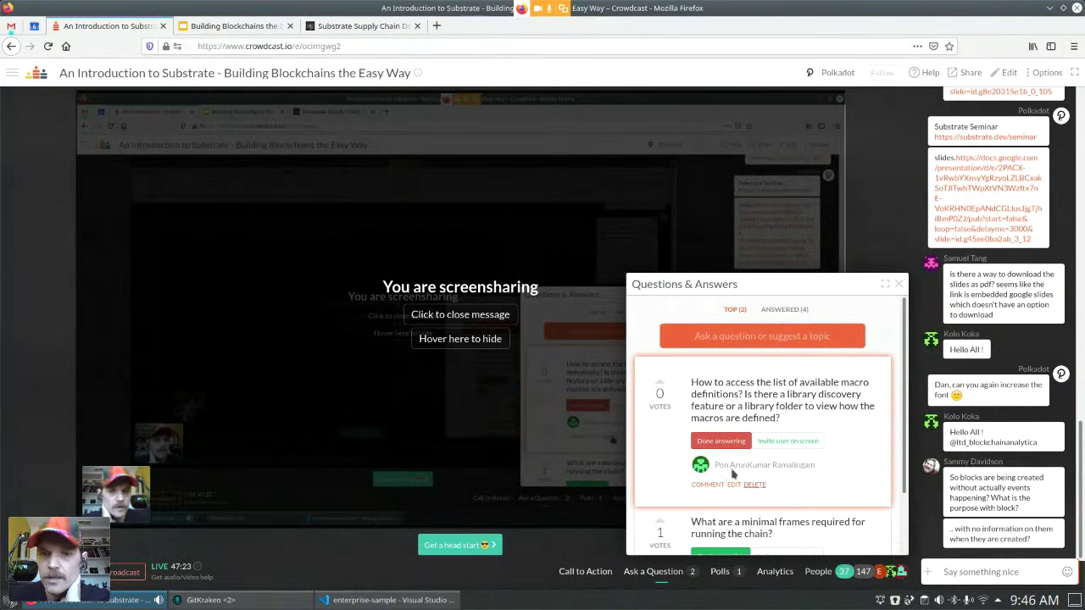
pyautogui.click(720, 441)
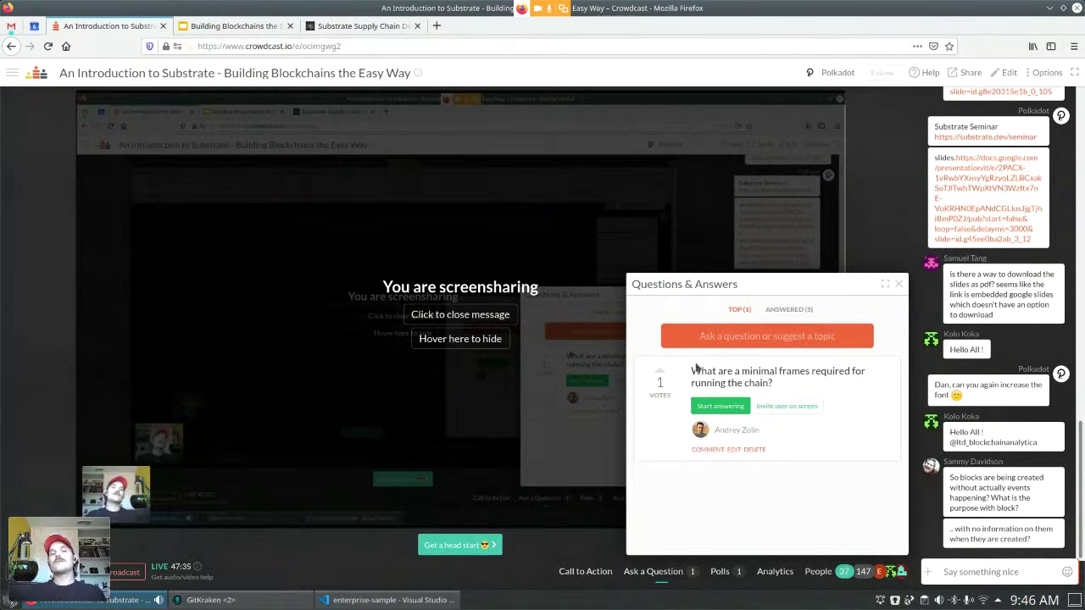
pyautogui.click(715, 408)
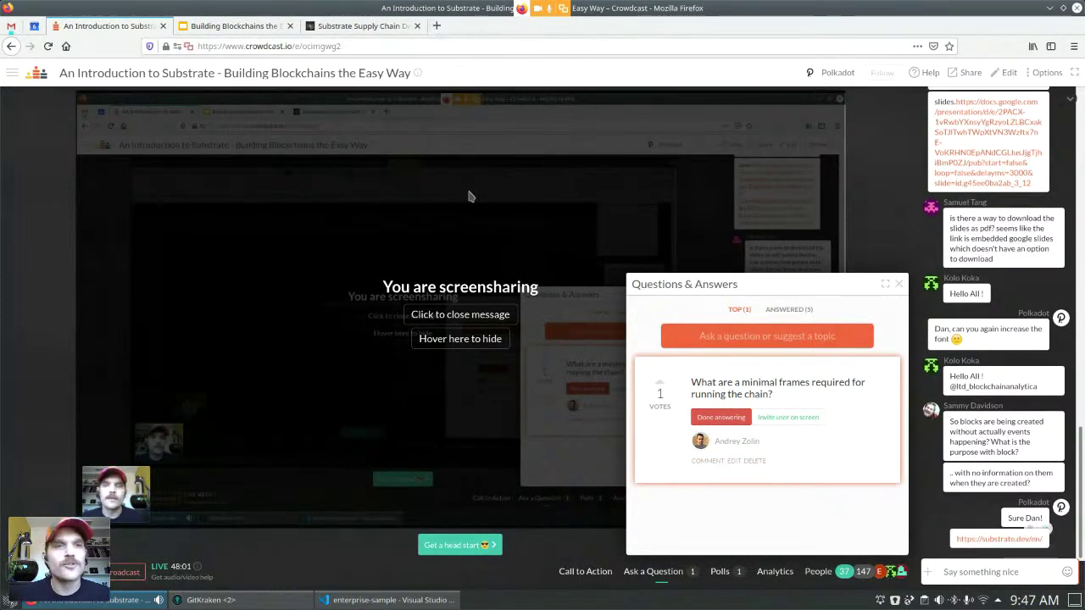
# Open the substrate.dev link from the event chat and search the Substrate Developer Hub for macros.
pyautogui.click(1003, 539)
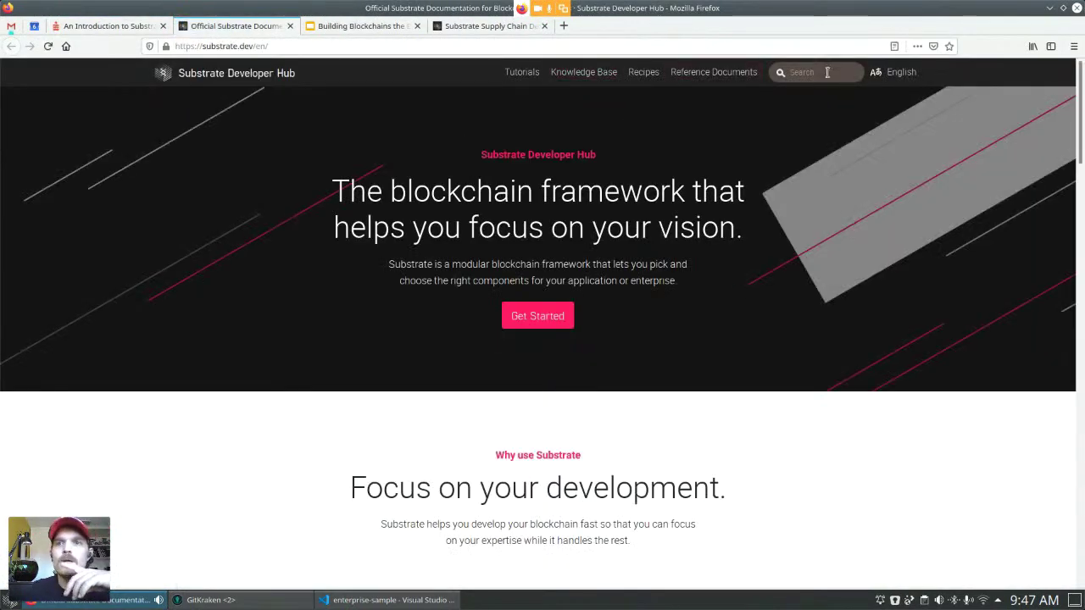
pyautogui.click(826, 73)
pyautogui.write('m')
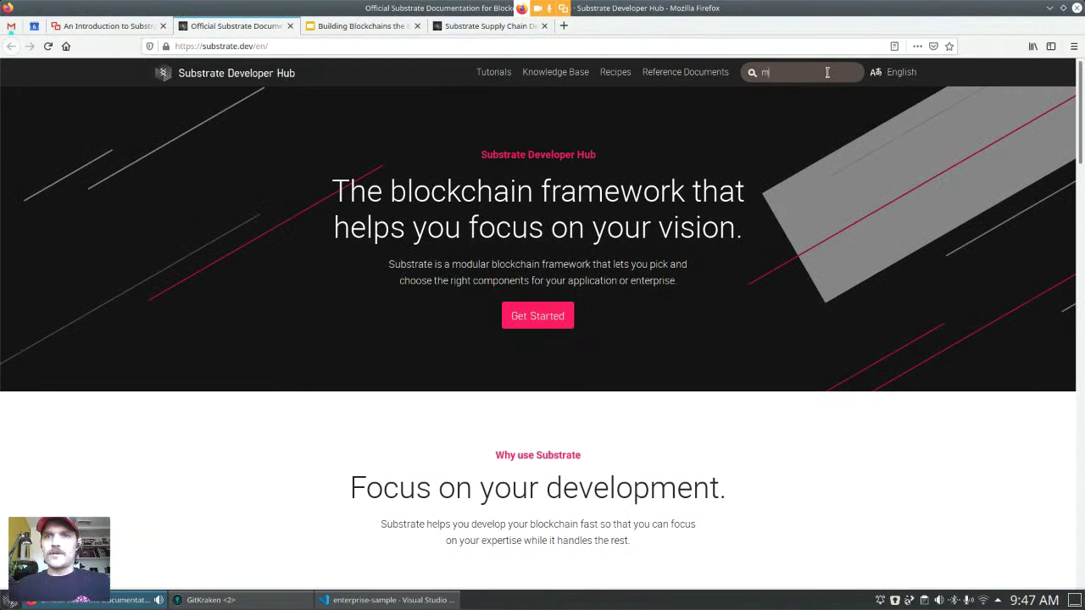
pyautogui.write('acros')
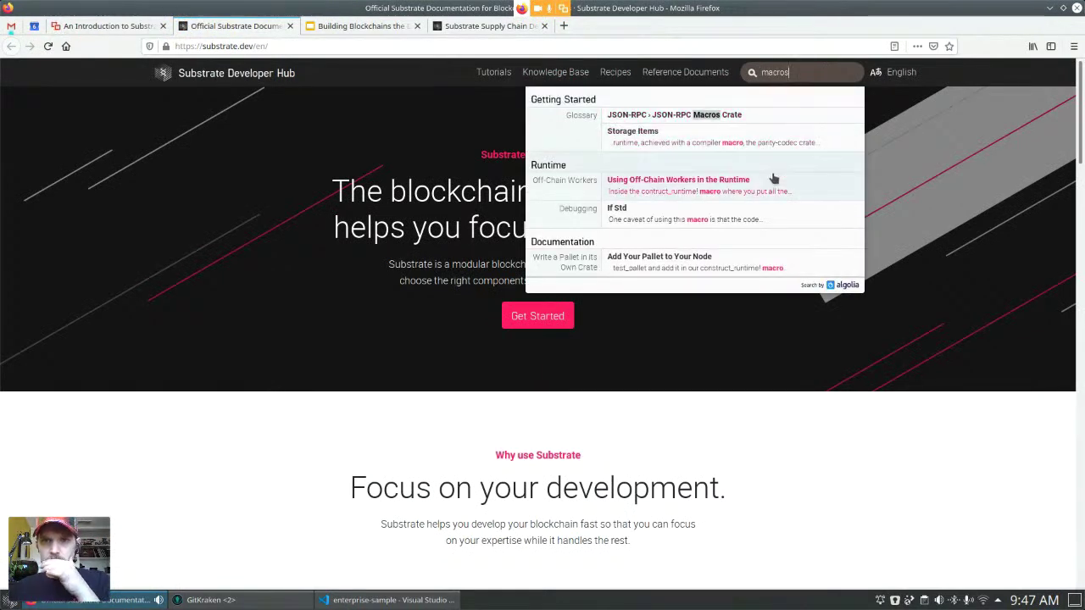
pyautogui.click(680, 84)
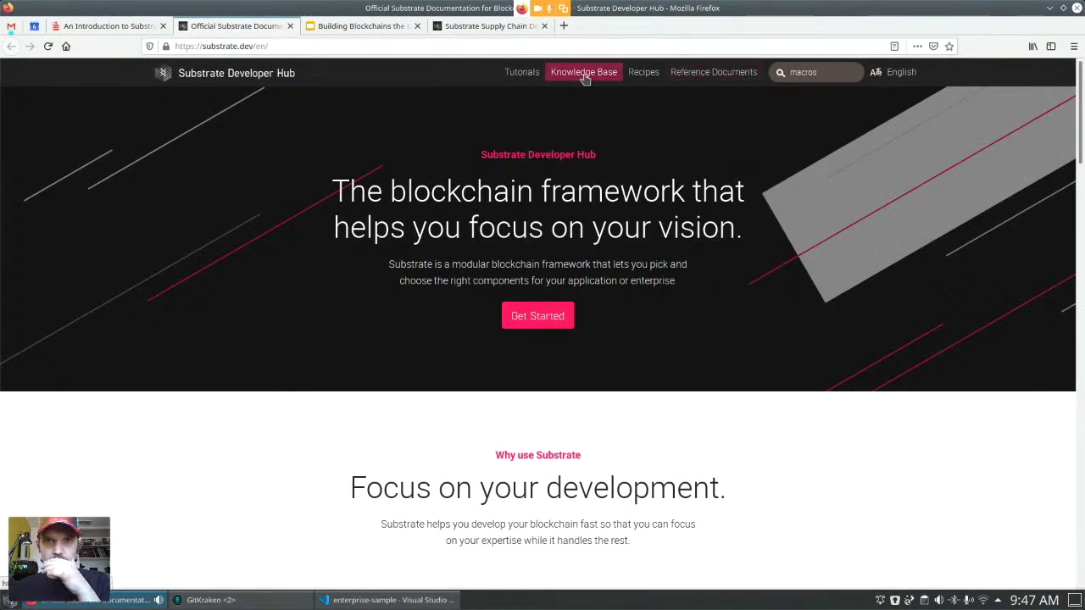
# Open the Runtime Macros article in the Runtime section of the Knowledge Base.
pyautogui.click(583, 75)
pyautogui.click(172, 231)
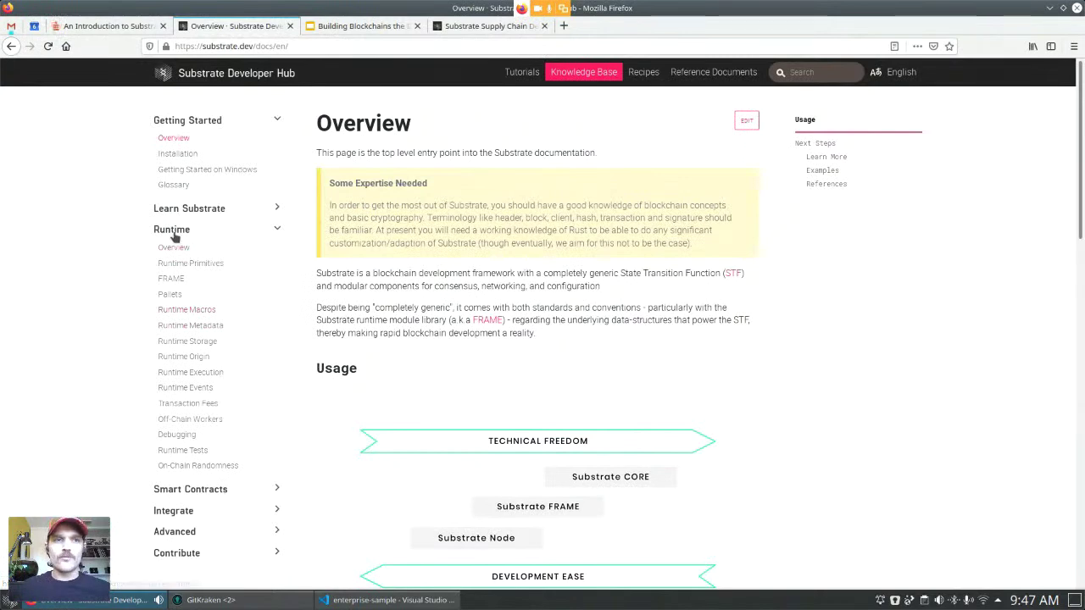
pyautogui.click(187, 314)
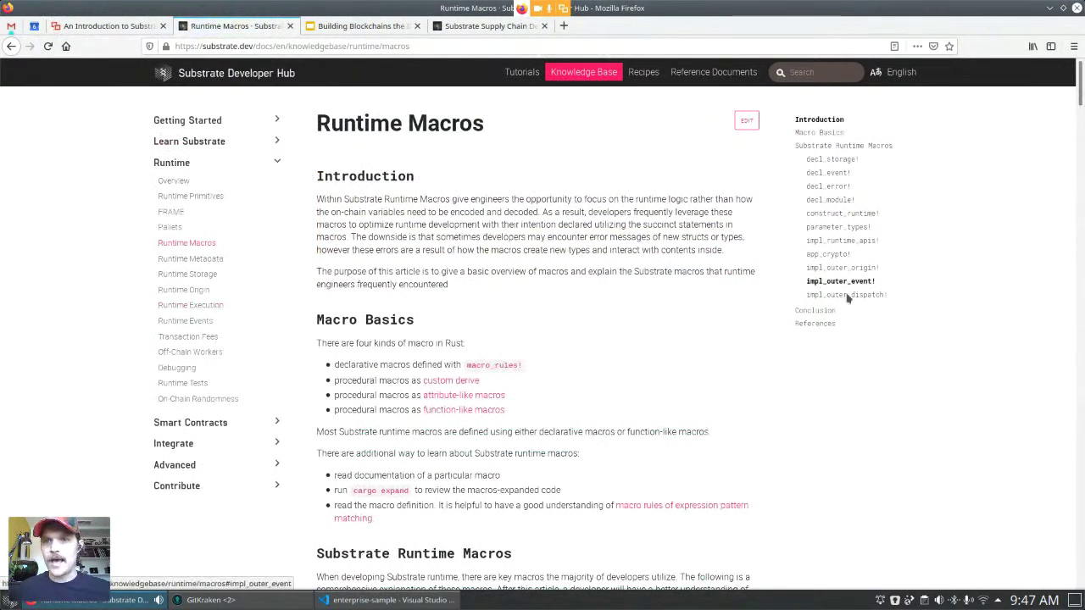
# Open the FRAME article and read through its Pallets, System Library, Executive Module and Support Library sections.
pyautogui.click(178, 216)
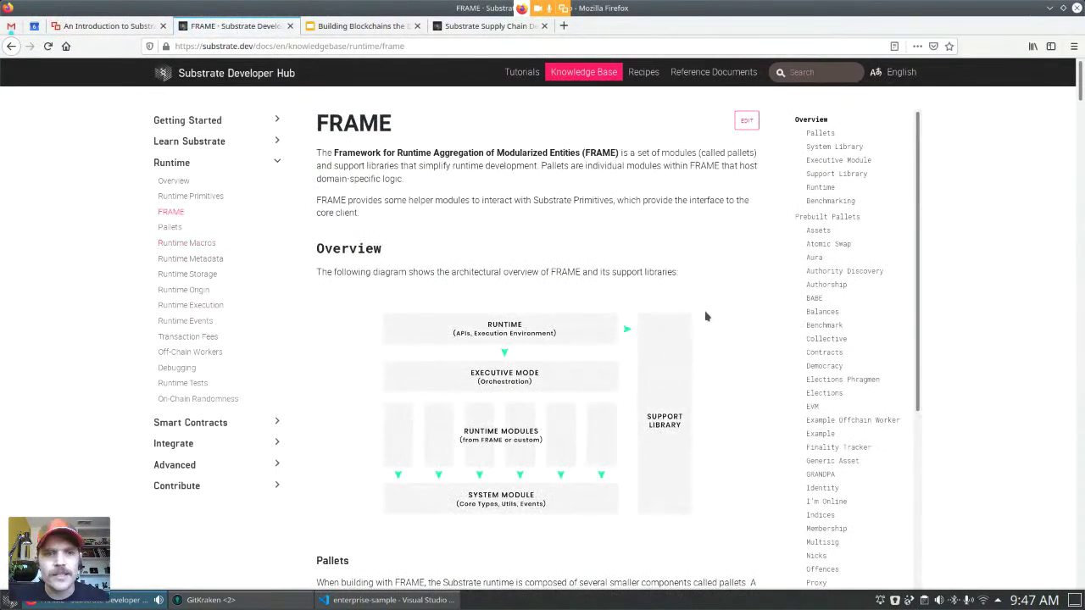
pyautogui.scroll(-5, 705, 317)
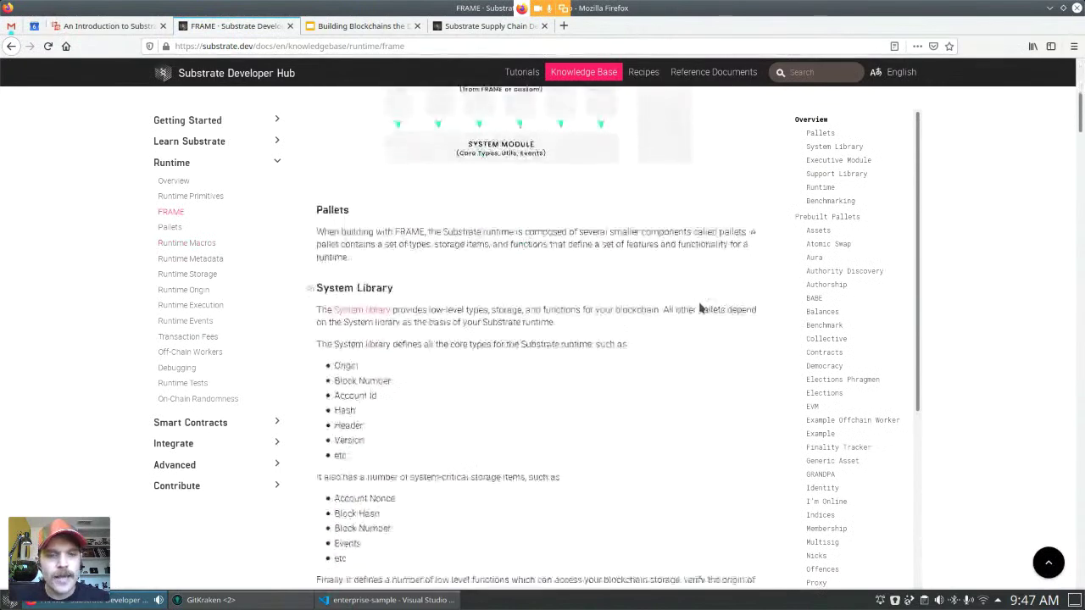
pyautogui.scroll(-1, 698, 303)
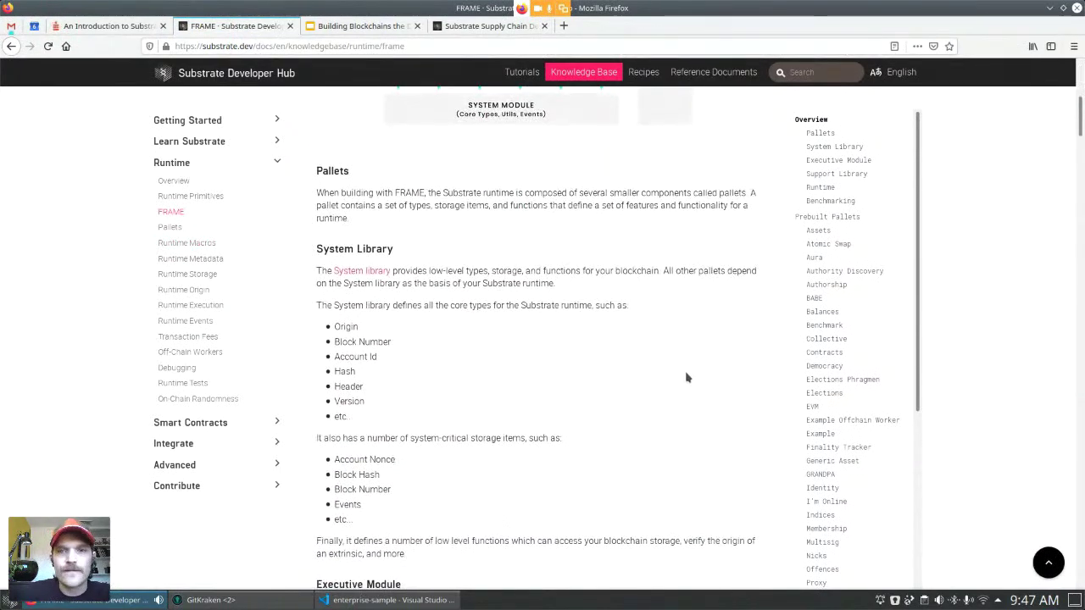
pyautogui.scroll(-1, 672, 378)
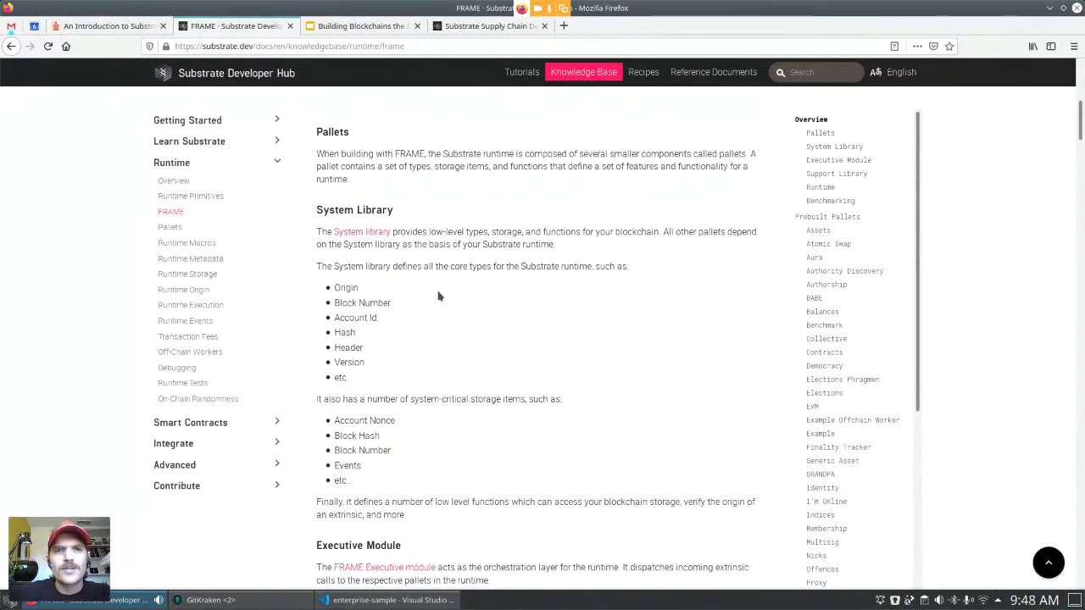
pyautogui.scroll(-3, 506, 385)
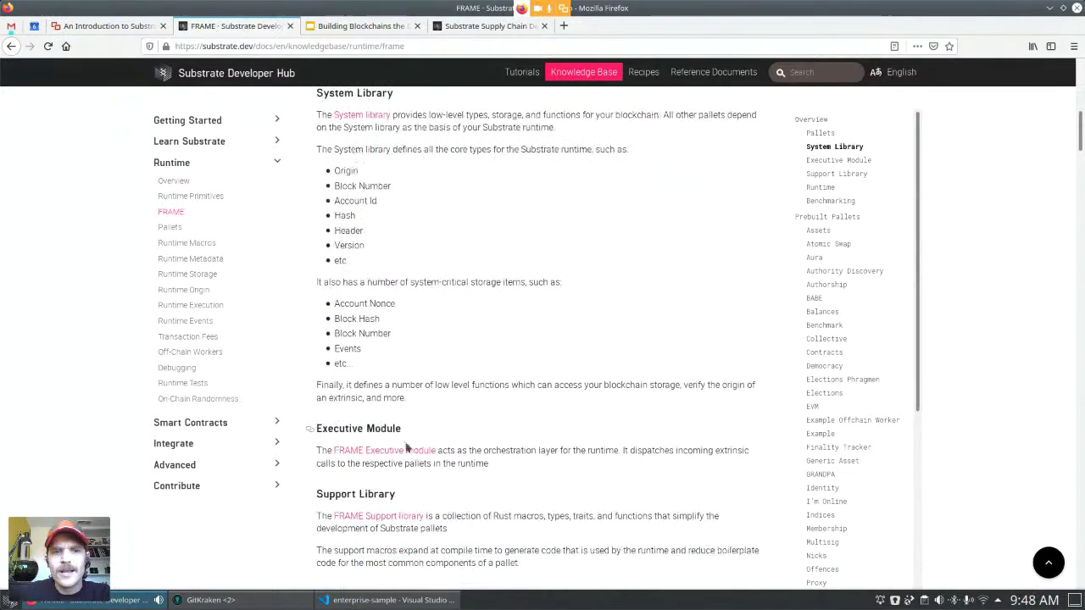
pyautogui.scroll(-1, 417, 447)
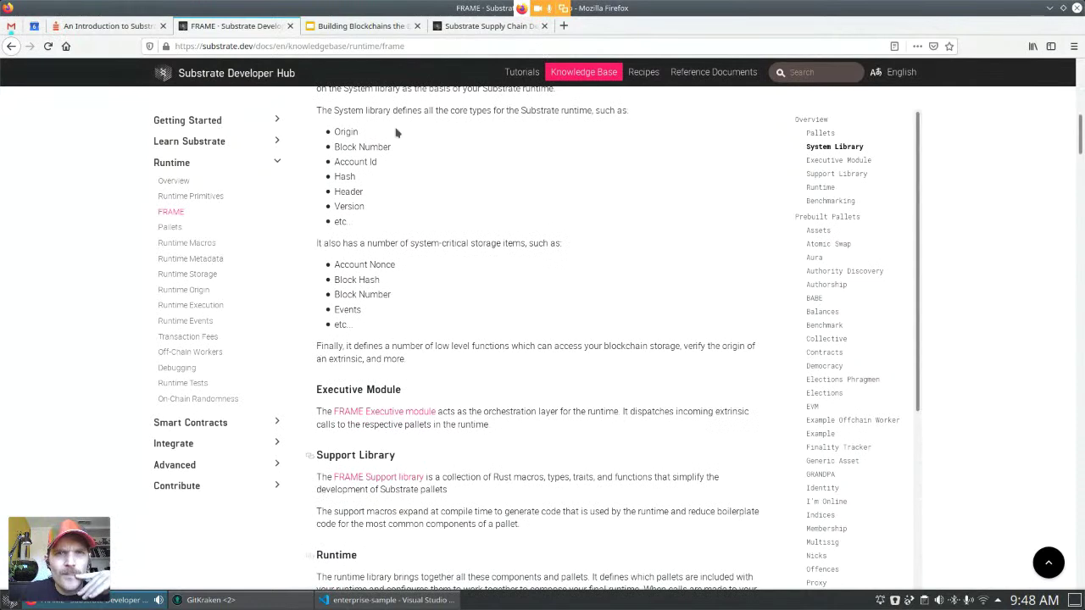
# In a new browser tab, open chain/runtime/src/lib.rs from the substrate-enterprise-sample repository on GitHub.
pyautogui.click(565, 26)
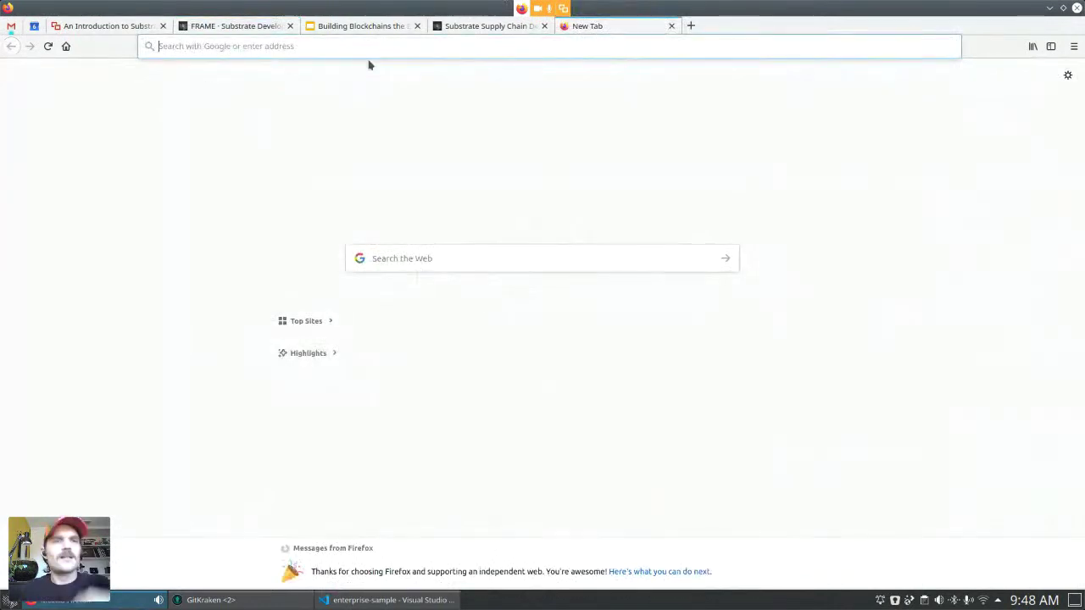
pyautogui.write('enter')
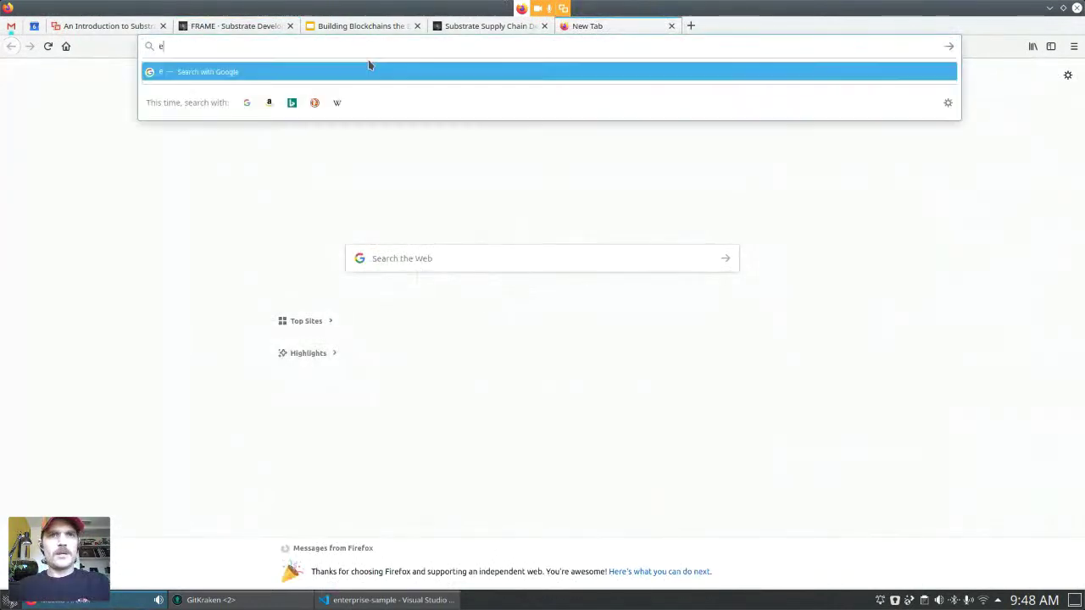
pyautogui.click(417, 182)
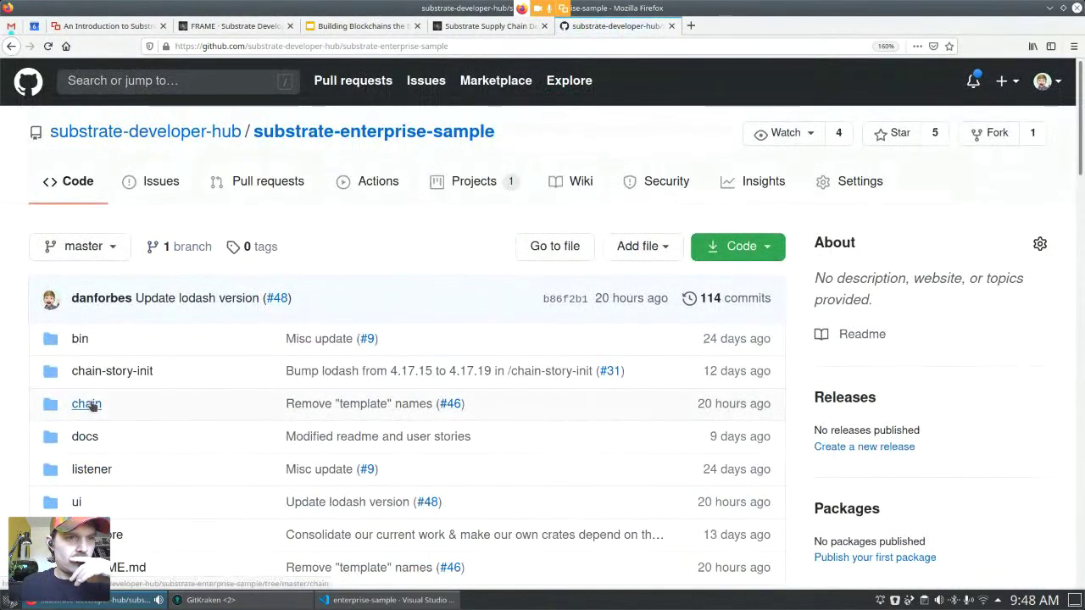
pyautogui.click(90, 405)
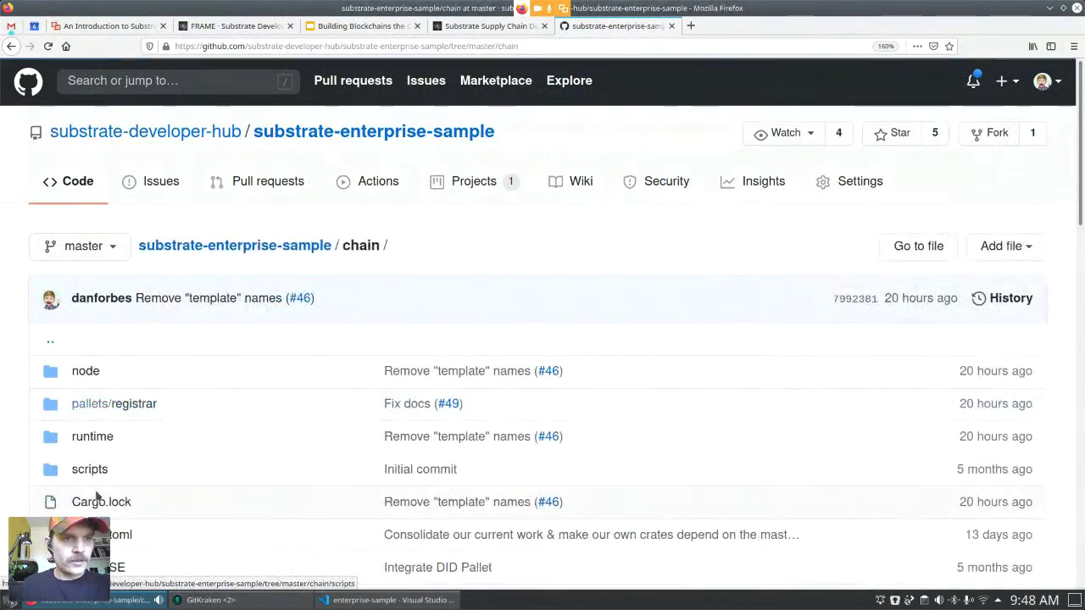
pyautogui.click(98, 448)
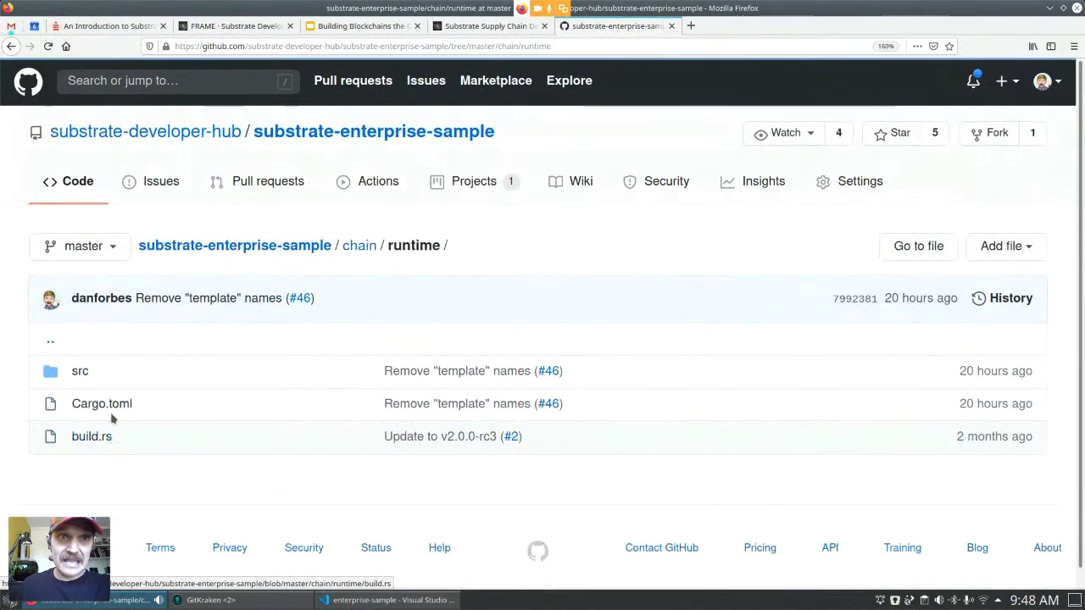
pyautogui.click(78, 378)
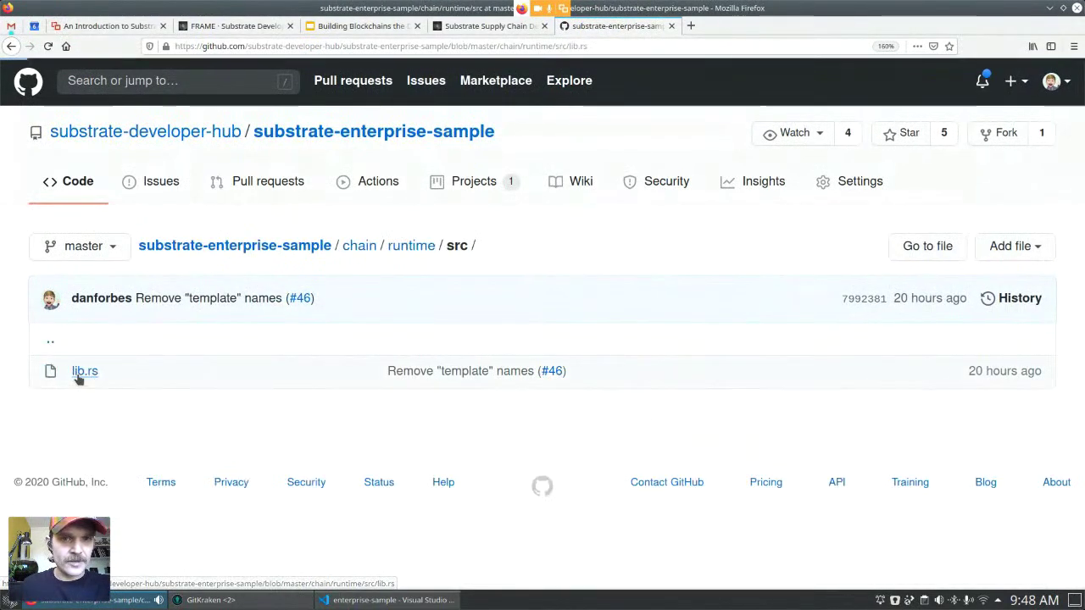
pyautogui.click(76, 375)
# Find the construct_runtime! macro in lib.rs and highlight its System pallet entry to point it out.
pyautogui.scroll(-20, 362, 272)
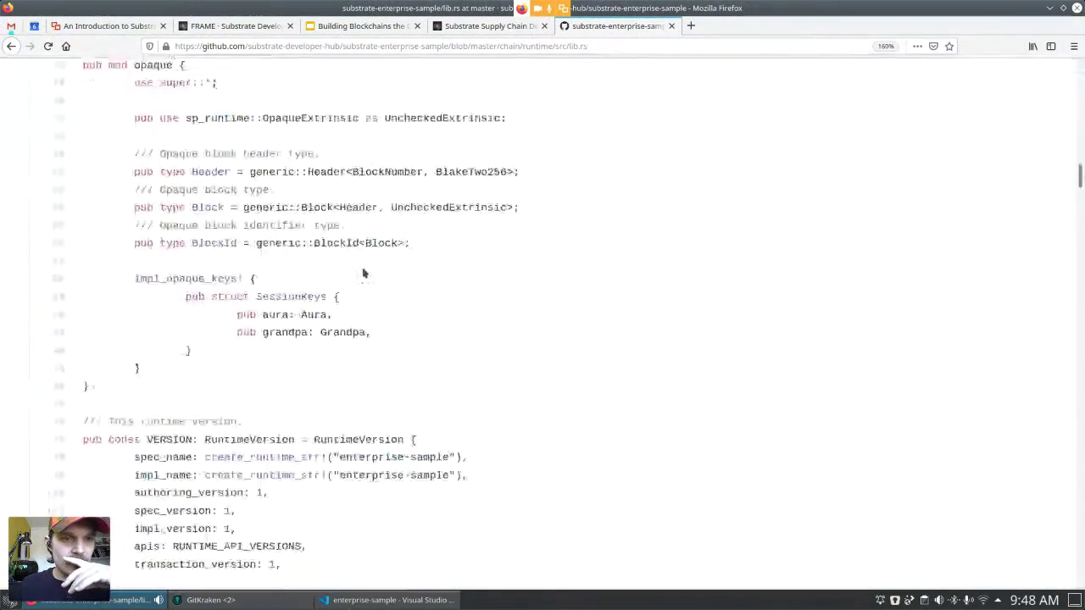
pyautogui.scroll(-20, 363, 272)
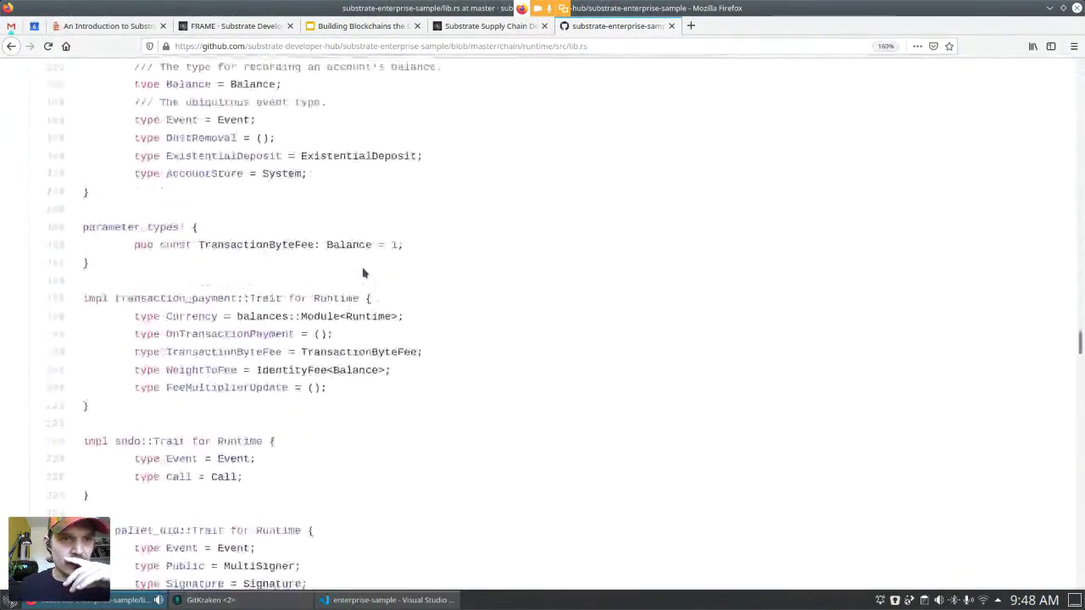
pyautogui.scroll(-5, 362, 269)
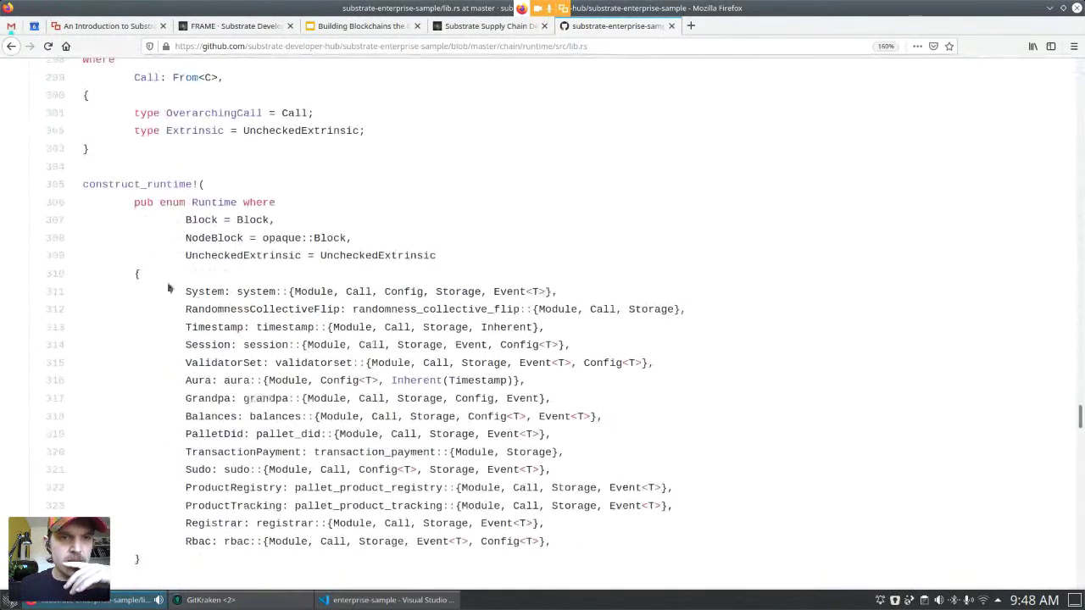
pyautogui.moveTo(187, 290); pyautogui.dragTo(574, 291)
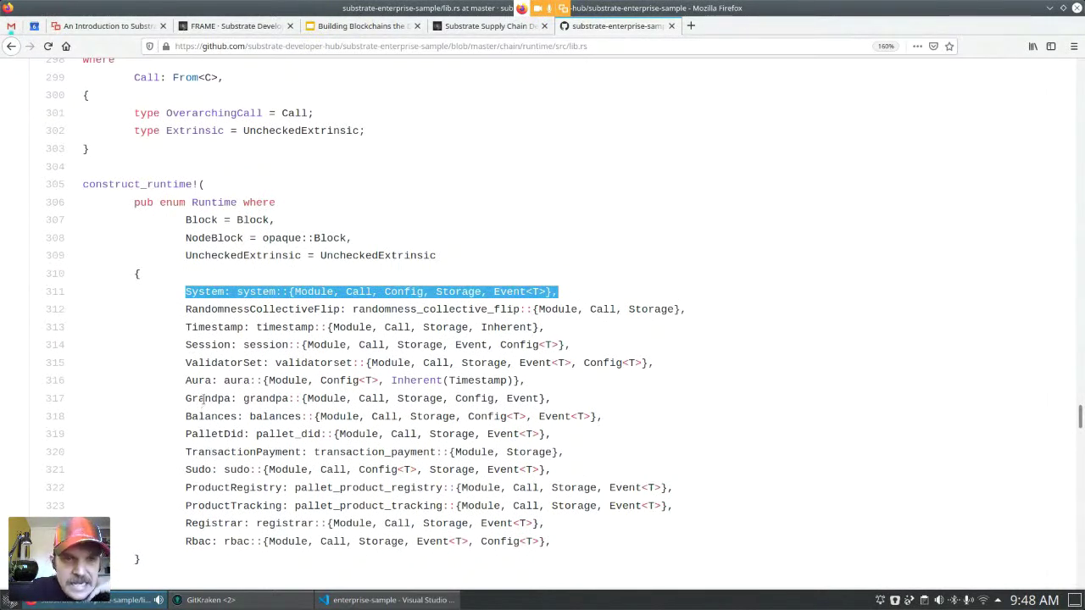
pyautogui.click(186, 291)
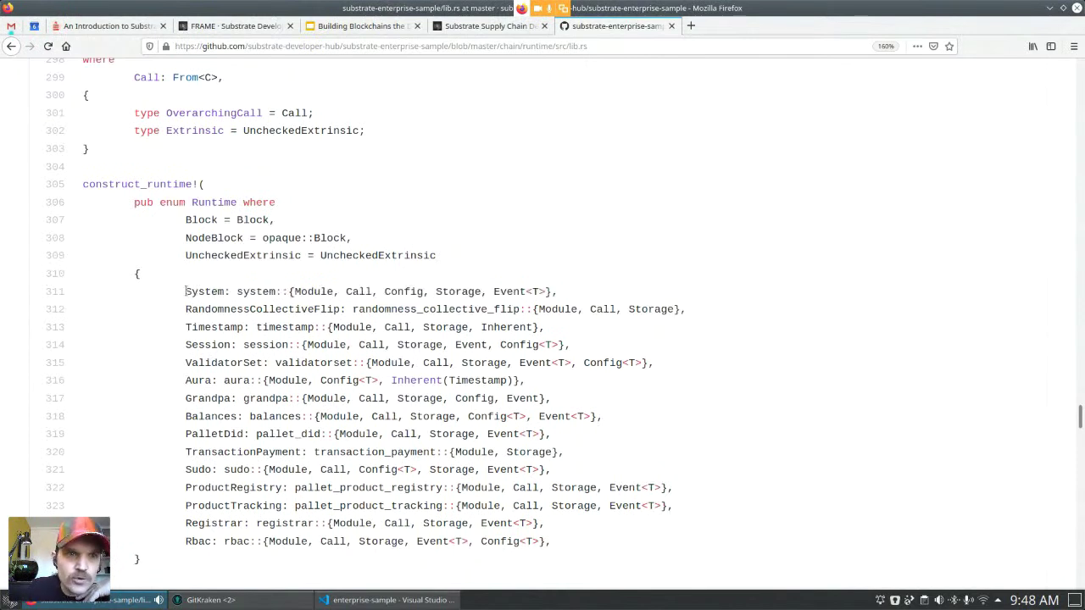
pyautogui.moveTo(186, 290); pyautogui.dragTo(572, 301)
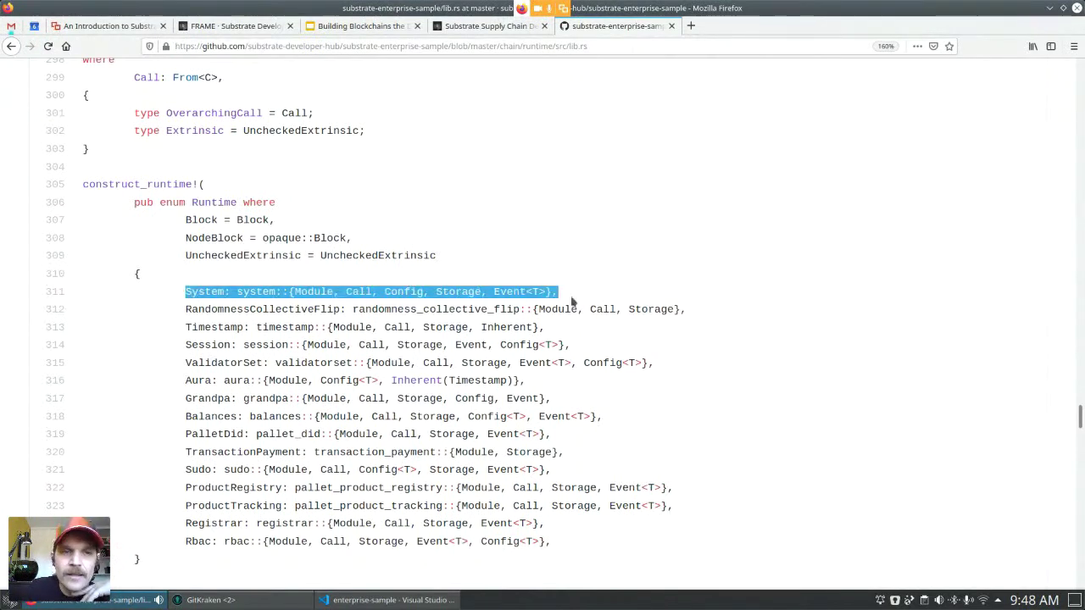
pyautogui.click(186, 291)
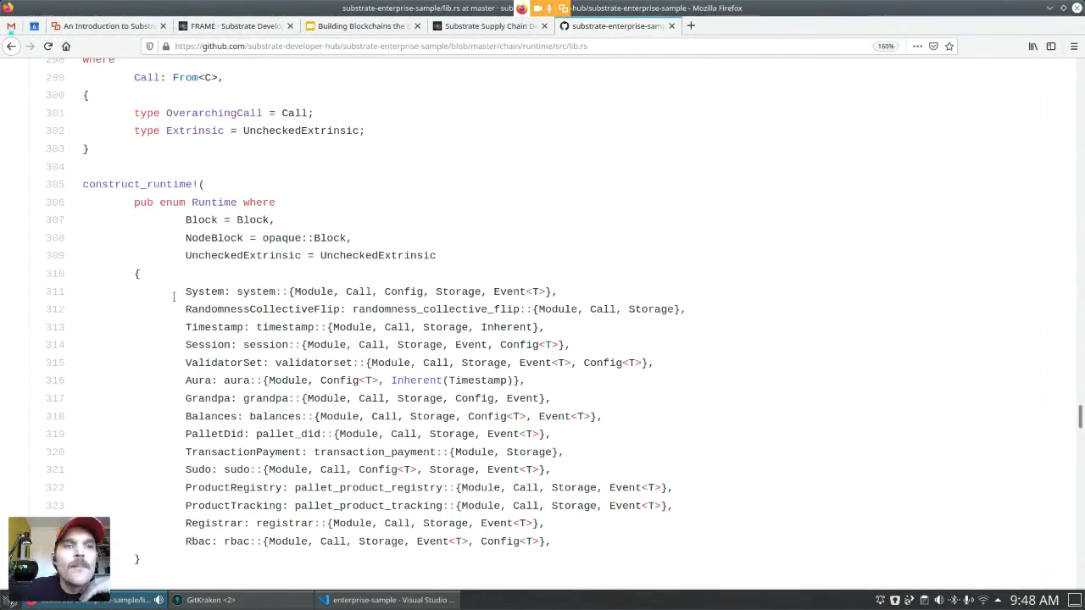
pyautogui.moveTo(185, 291); pyautogui.dragTo(660, 292)
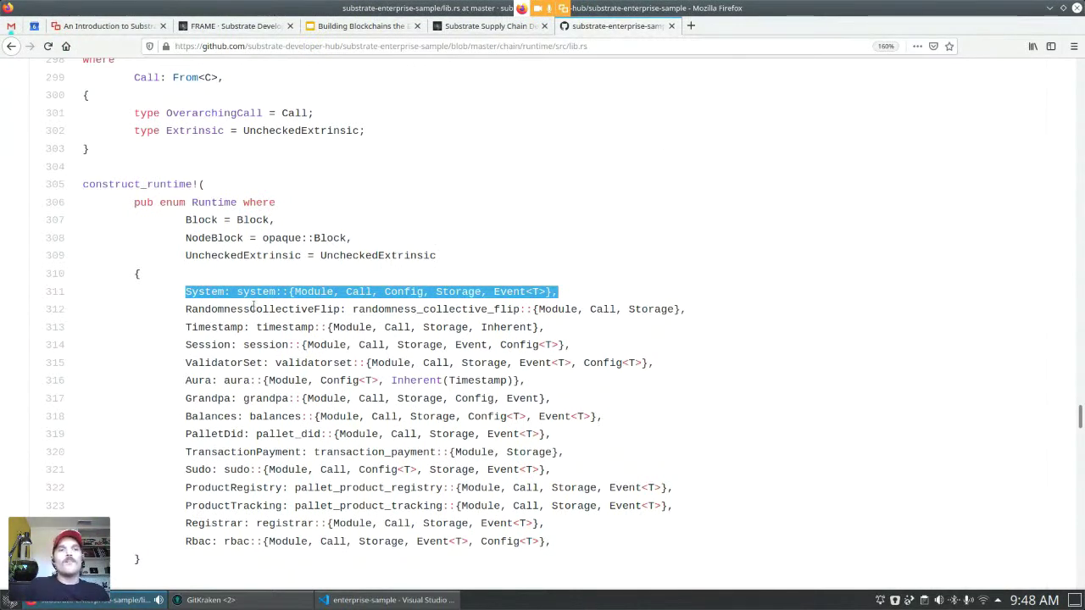
pyautogui.click(186, 291)
pyautogui.doubleClick(186, 292)
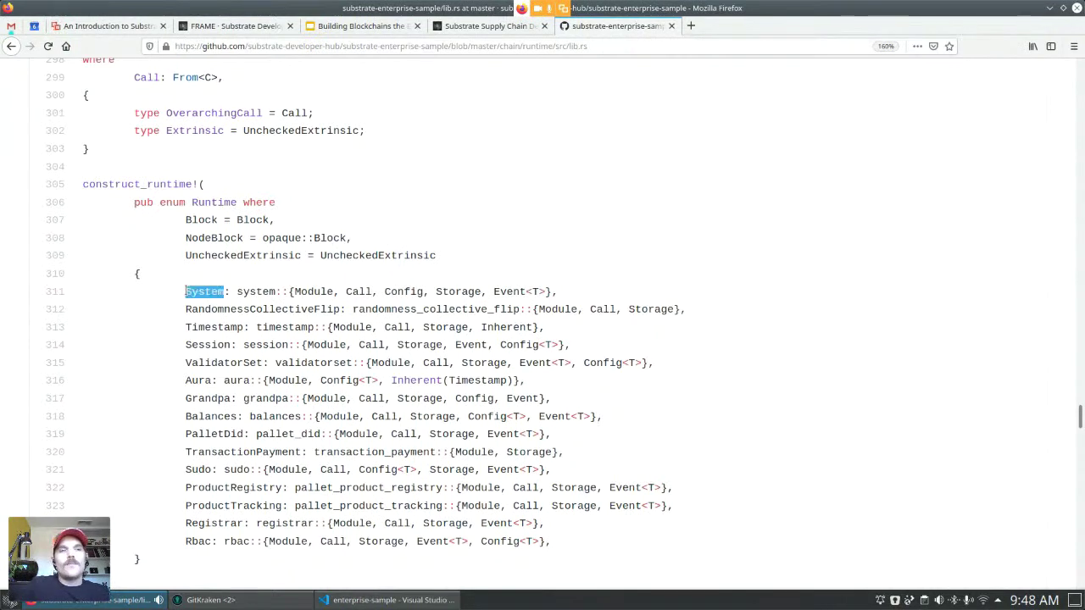
pyautogui.moveTo(185, 291); pyautogui.dragTo(571, 296)
pyautogui.click(561, 286)
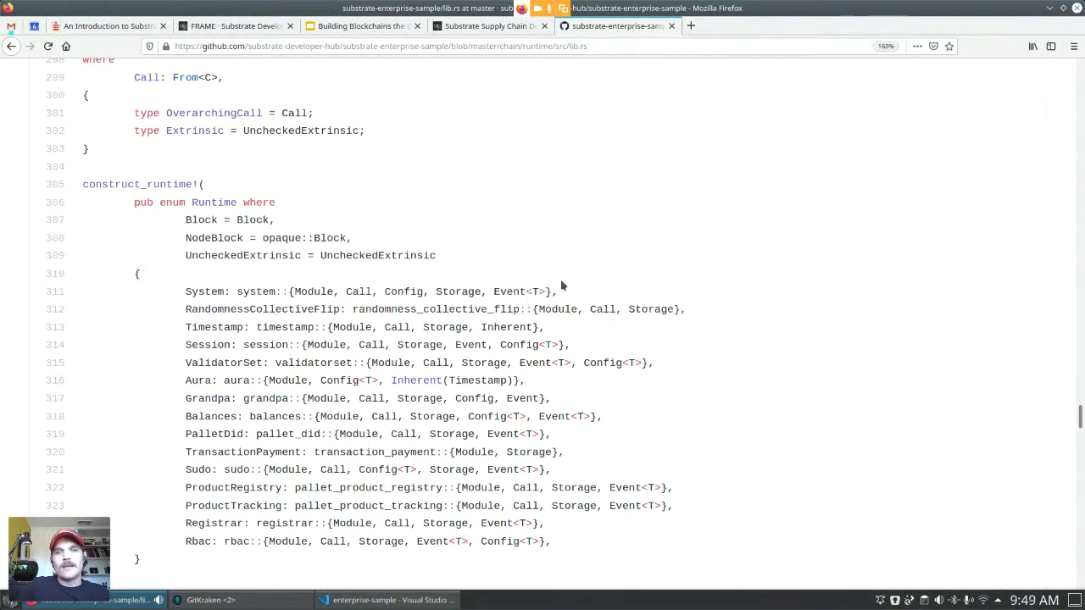
pyautogui.moveTo(187, 291); pyautogui.dragTo(513, 291)
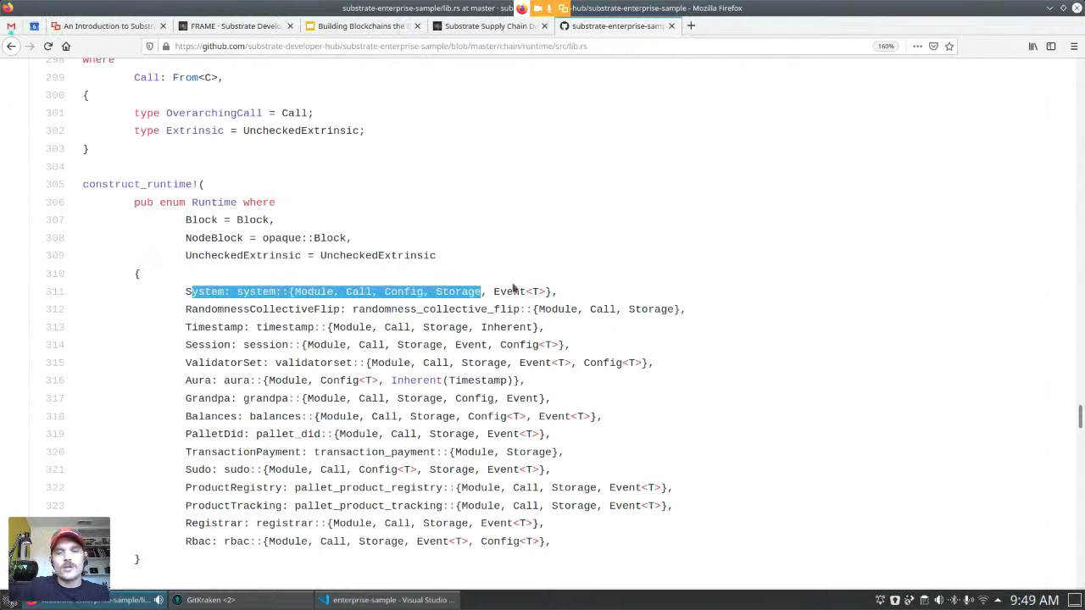
pyautogui.click(585, 298)
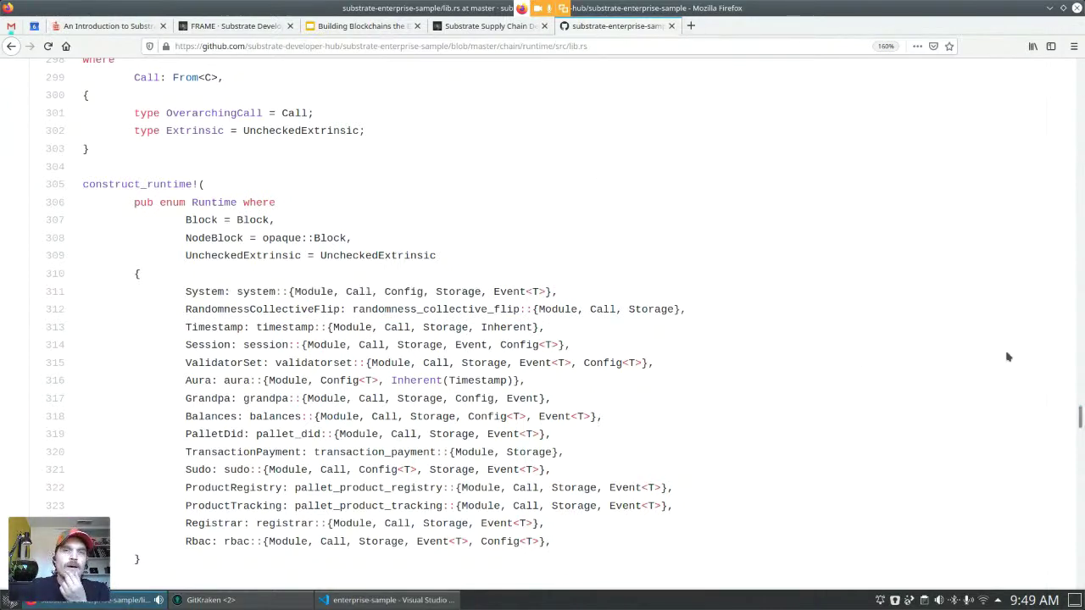
# Open the frame folder of the paritytech/substrate repository on GitHub, going through the balances pallet's lib.rs.
pyautogui.click(588, 44)
pyautogui.write('fram')
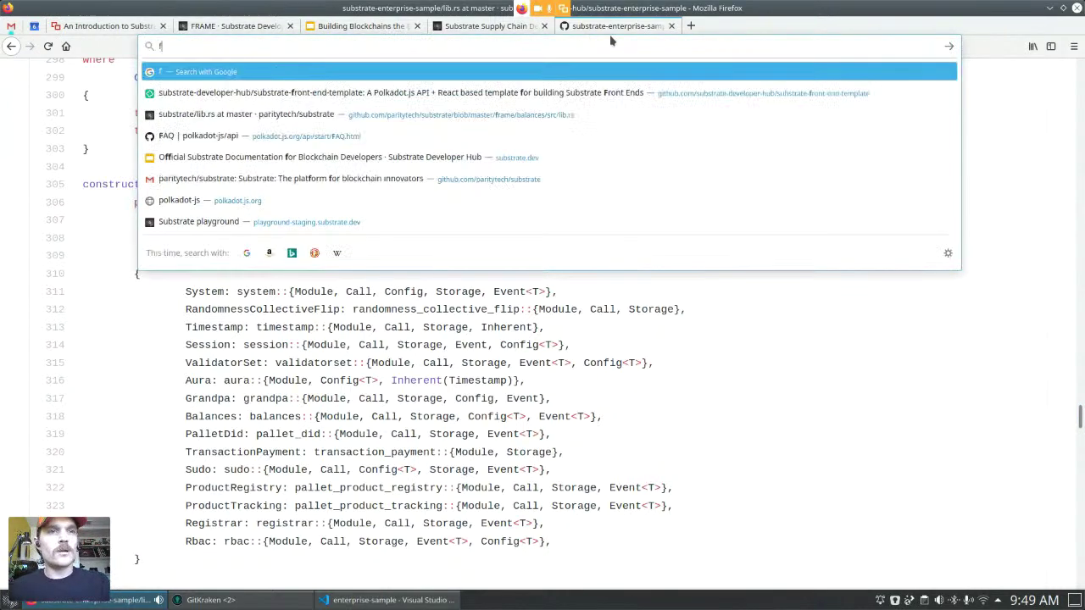
pyautogui.click(495, 179)
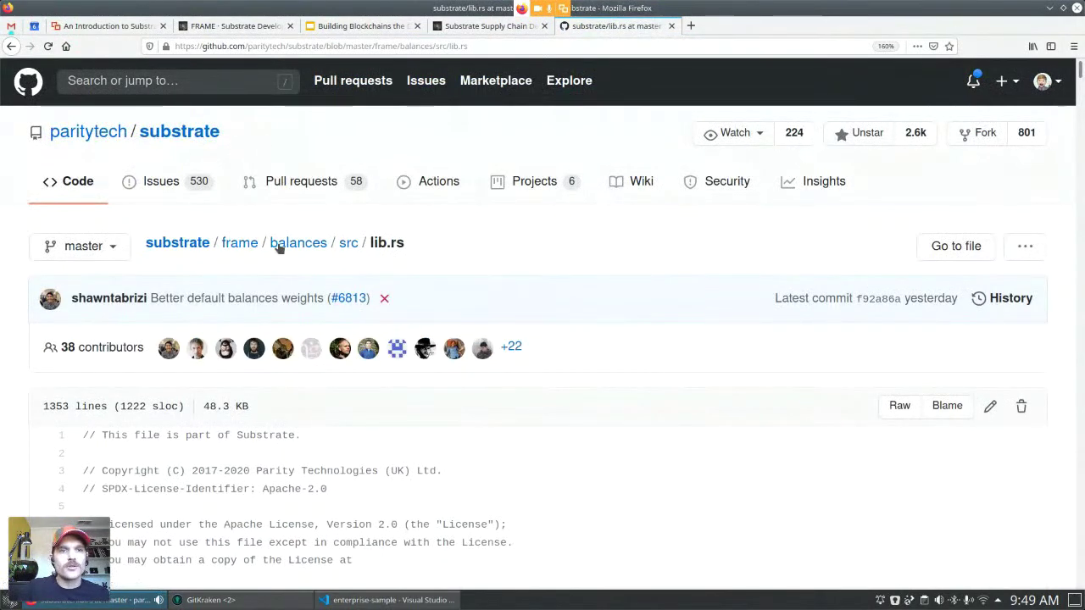
pyautogui.click(233, 244)
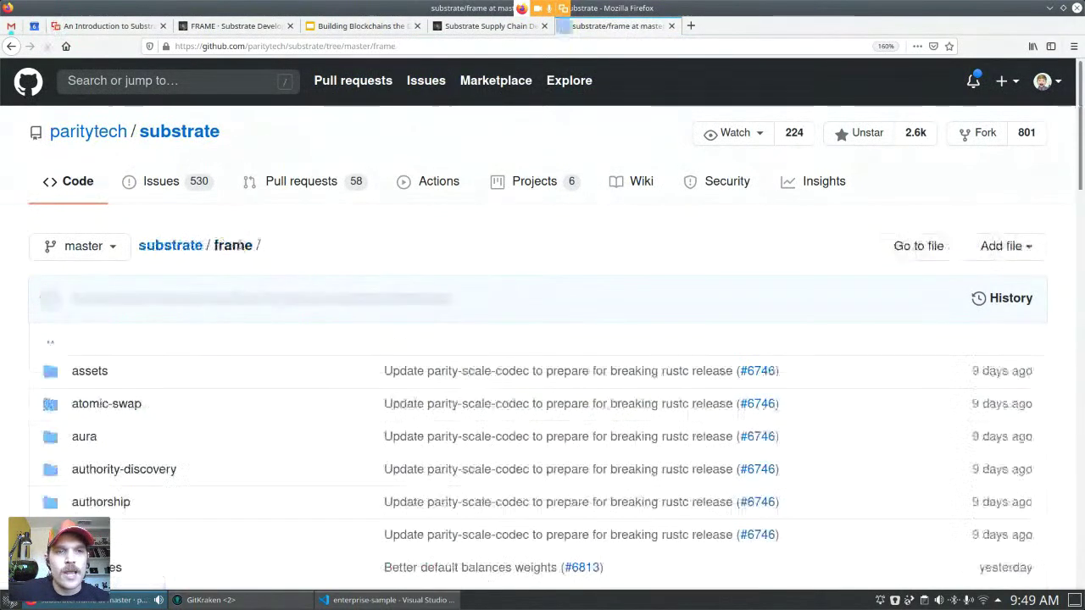
# Look through the pallet folders in frame and open the system folder's Cargo.toml.
pyautogui.scroll(-5, 291, 300)
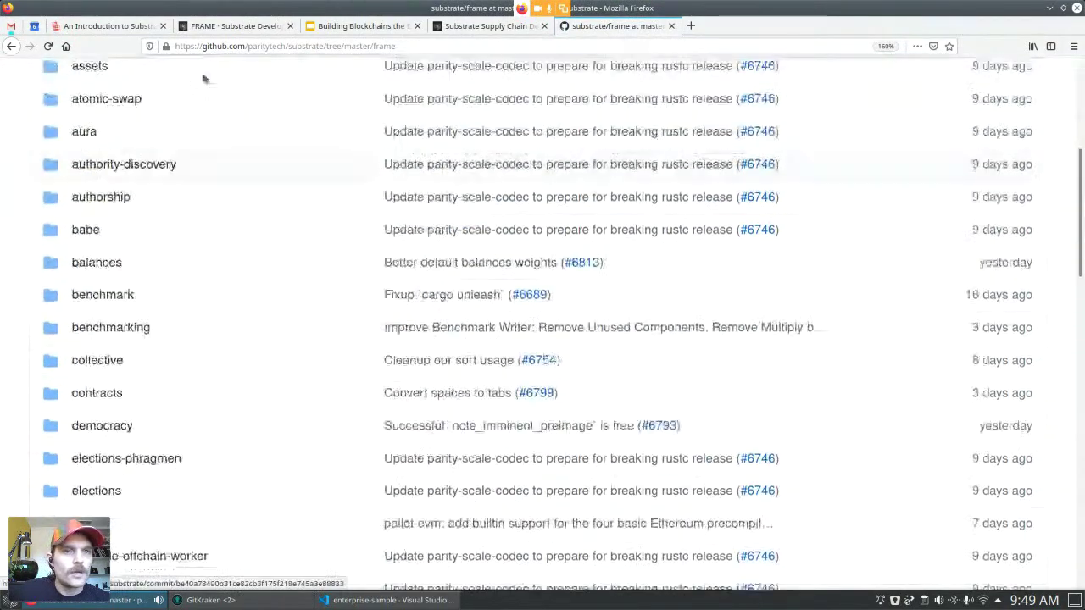
pyautogui.scroll(6, 255, 279)
pyautogui.scroll(-11, 242, 277)
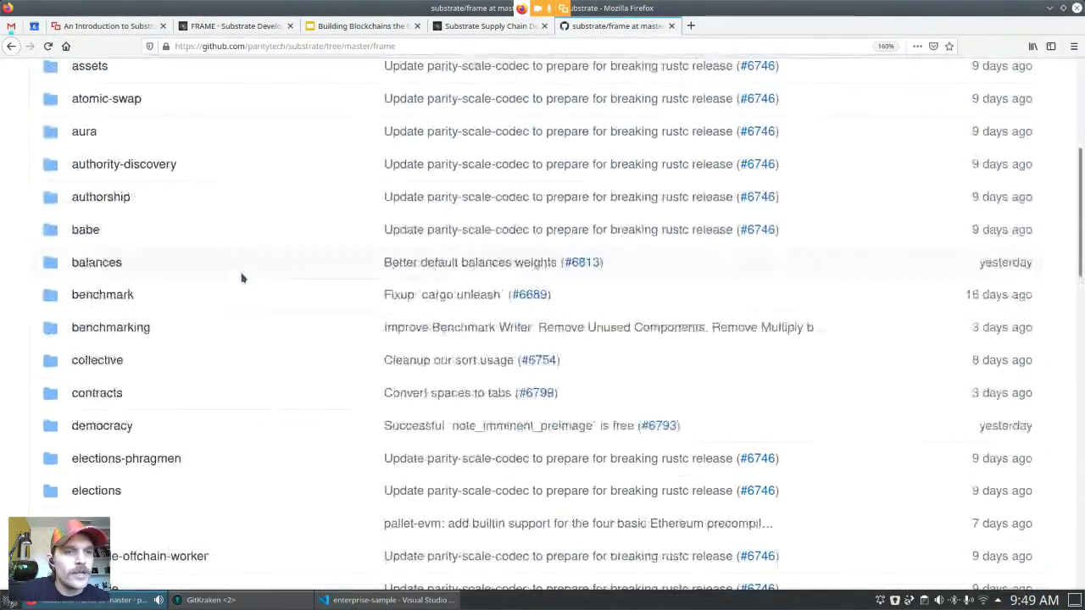
pyautogui.scroll(-10, 242, 278)
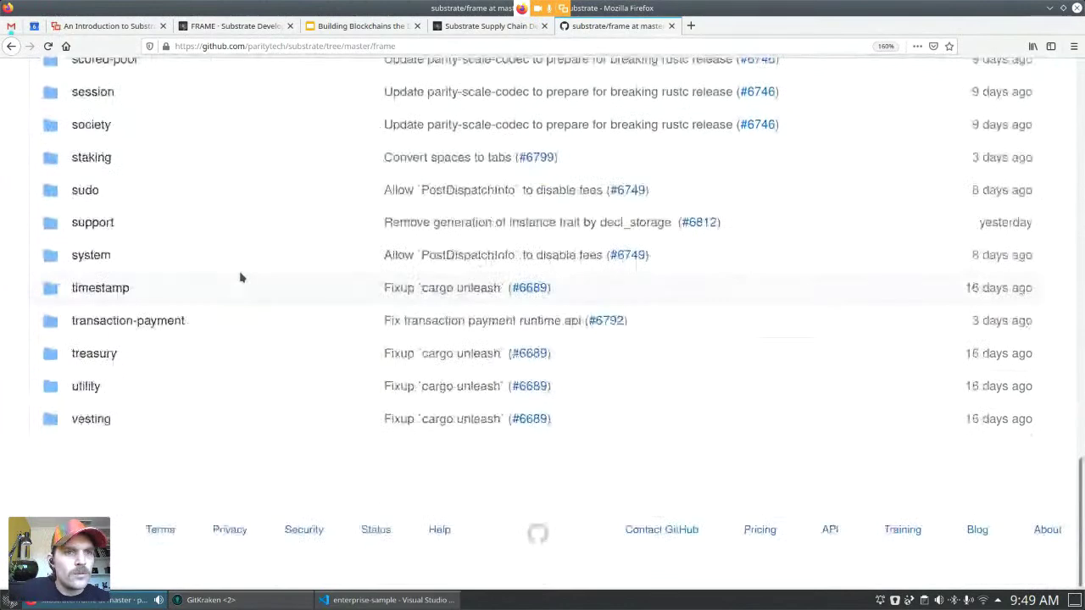
pyautogui.click(99, 318)
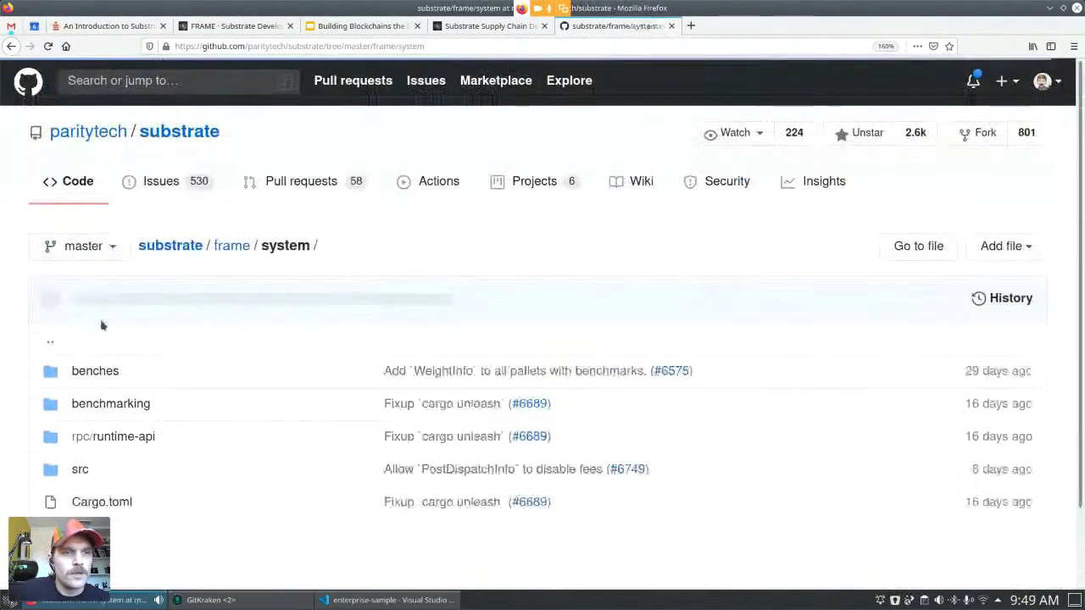
pyautogui.click(100, 502)
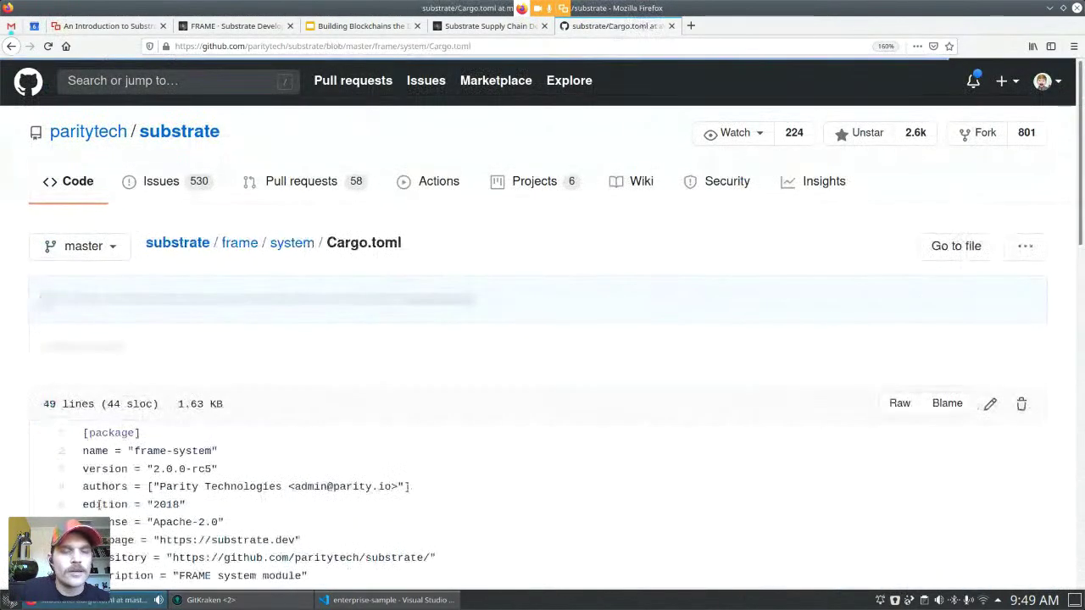
# Highlight the "frame-" prefix of the package name in the system Cargo.toml.
pyautogui.scroll(-3, 356, 424)
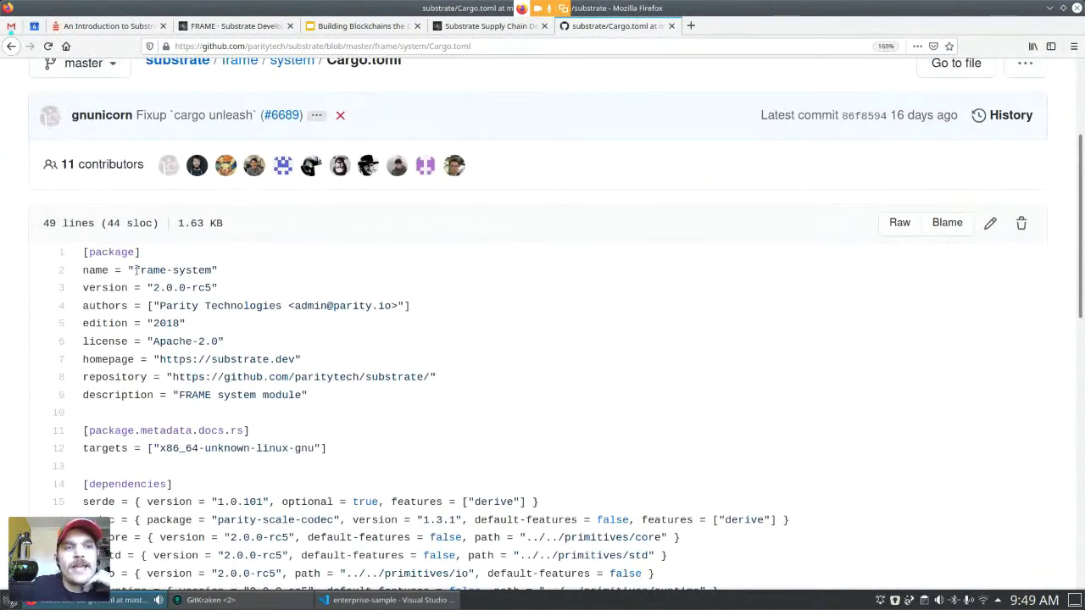
pyautogui.moveTo(136, 270); pyautogui.dragTo(168, 269)
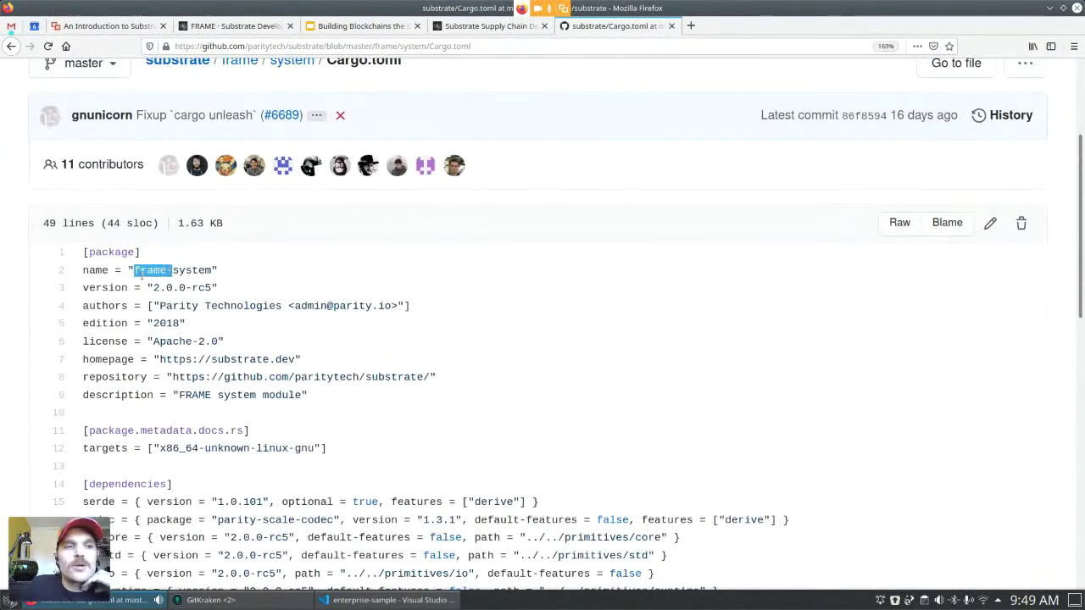
pyautogui.click(128, 270)
pyautogui.moveTo(139, 269); pyautogui.dragTo(171, 269)
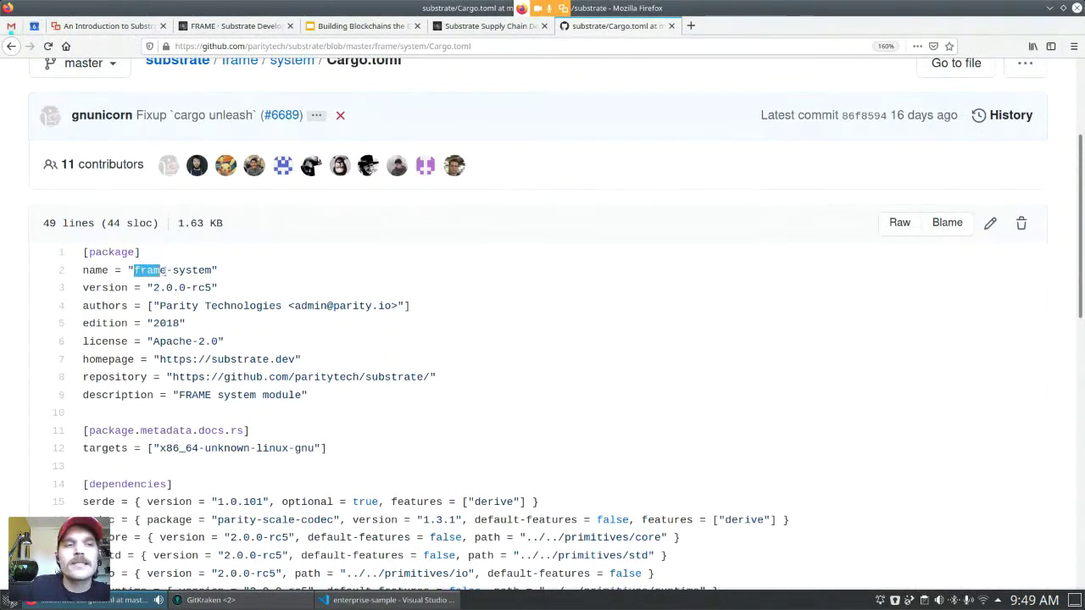
pyautogui.click(151, 269)
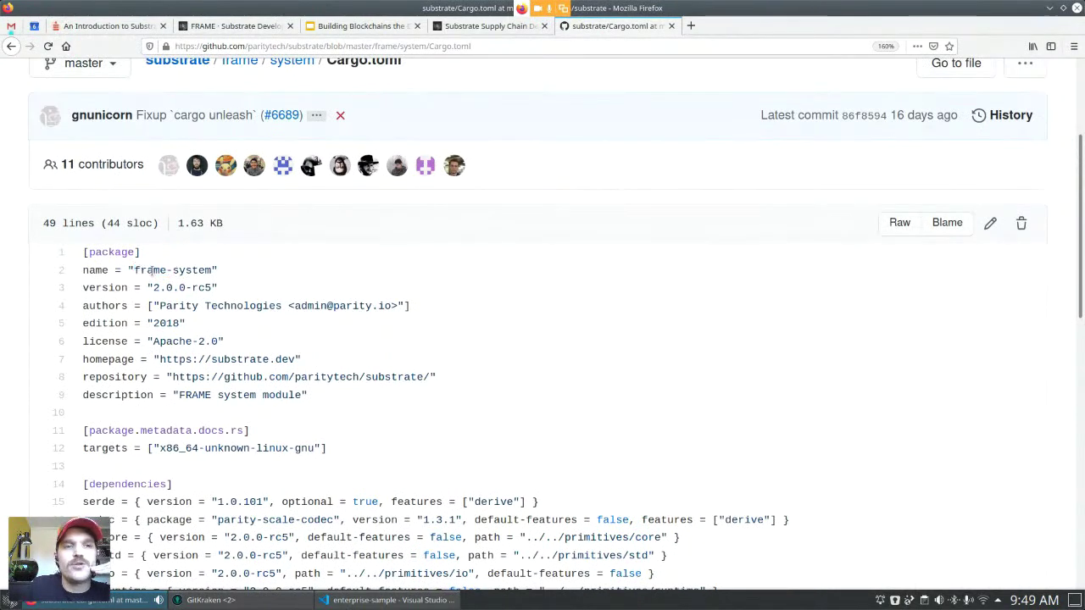
pyautogui.moveTo(135, 269); pyautogui.dragTo(173, 270)
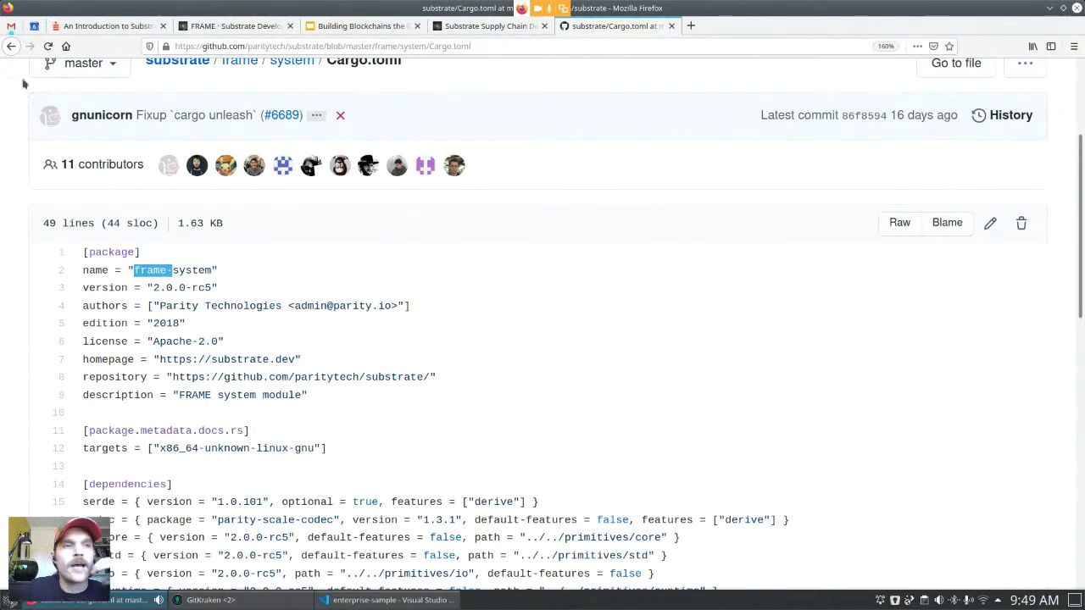
# Return to the frame folder and open the Cargo.toml of the atomic-swap pallet.
pyautogui.click(11, 46)
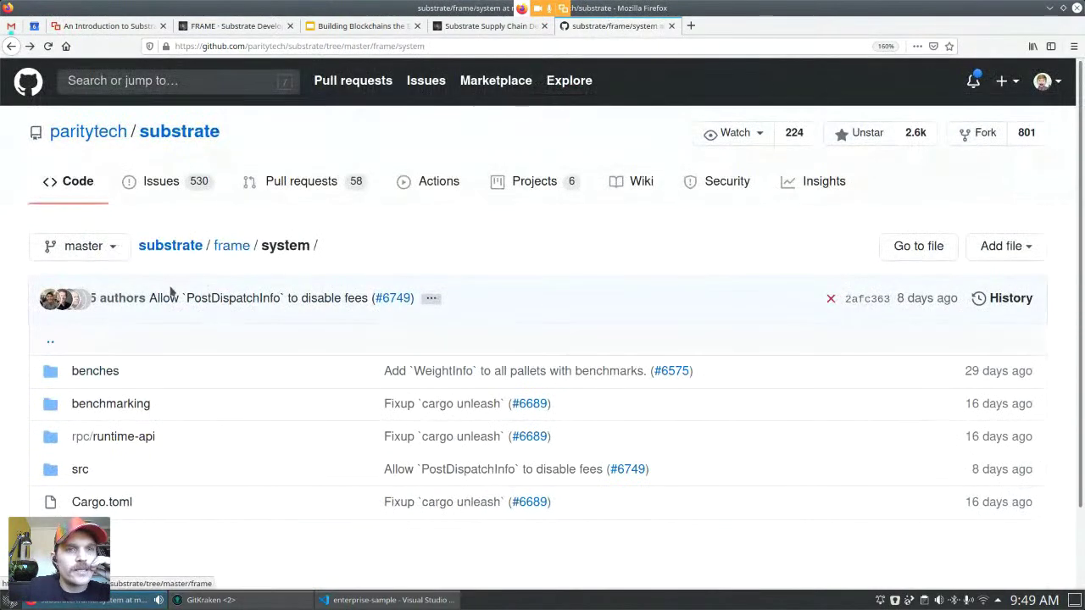
pyautogui.click(229, 244)
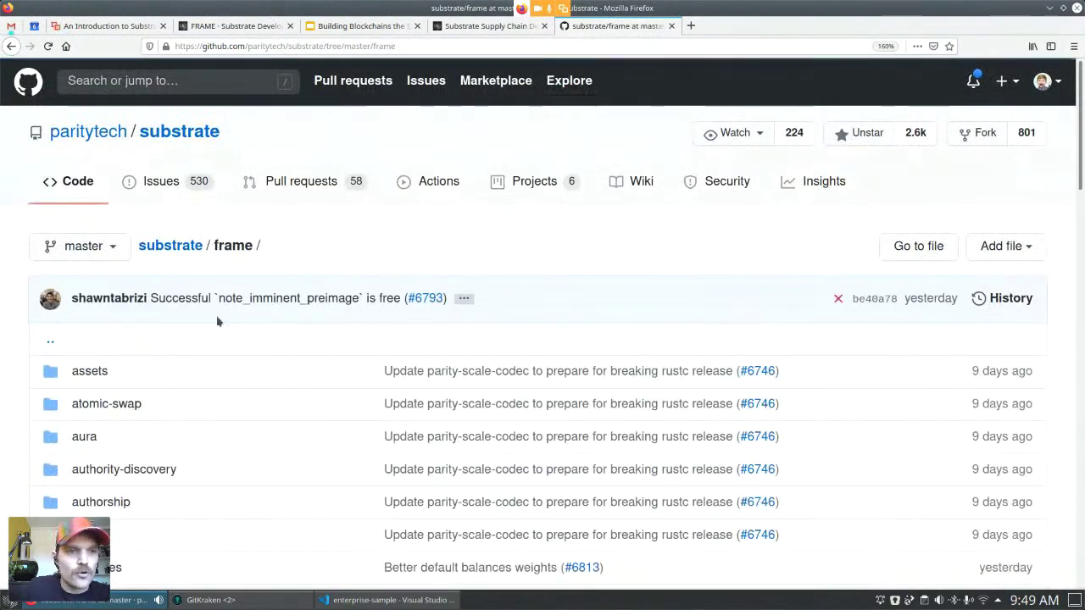
pyautogui.scroll(-1, 217, 320)
pyautogui.scroll(-1, 217, 320)
pyautogui.click(113, 282)
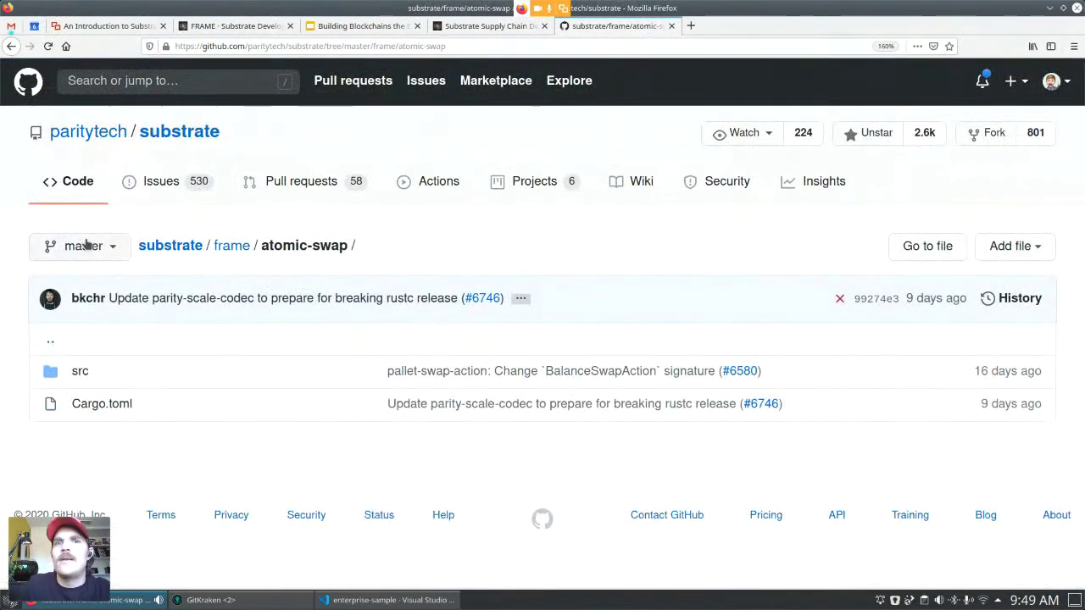
pyautogui.click(105, 405)
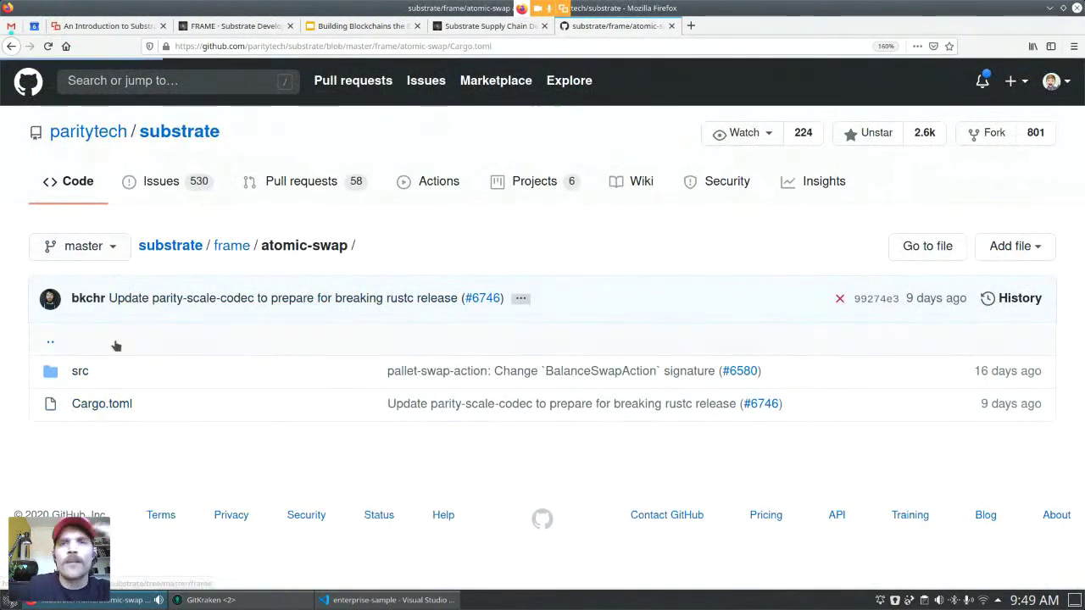
# Highlight the "pallet-" prefix of the package name in the atomic-swap Cargo.toml.
pyautogui.scroll(-1, 116, 343)
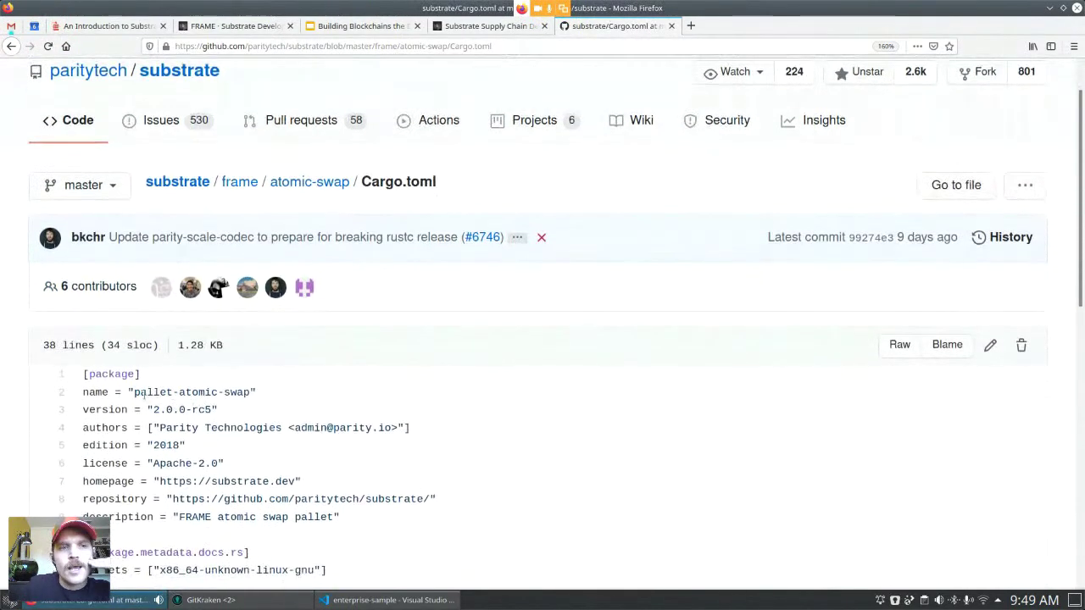
pyautogui.moveTo(136, 386); pyautogui.dragTo(181, 388)
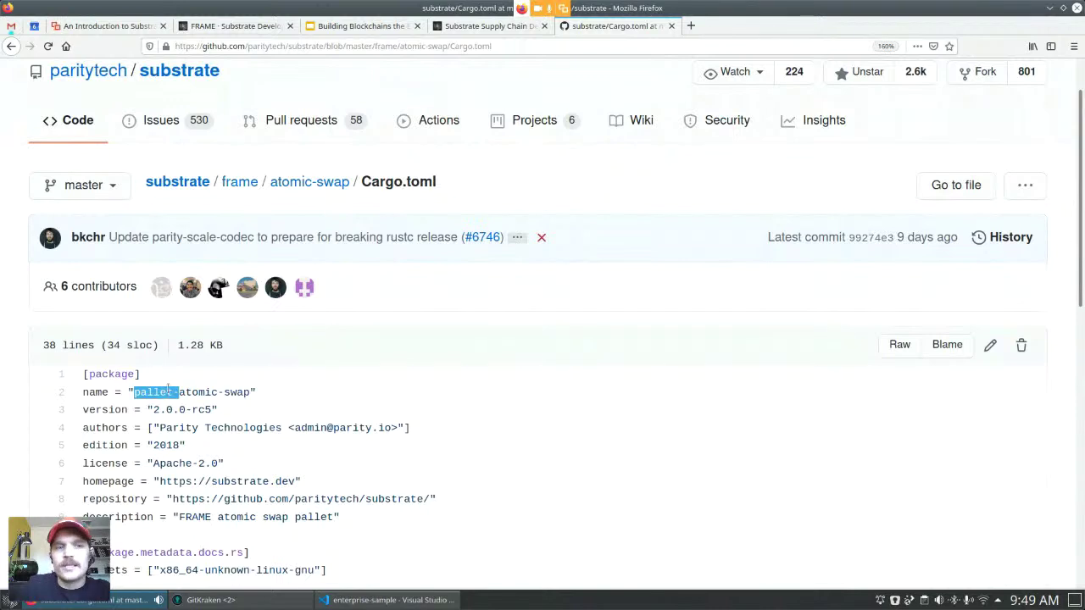
pyautogui.click(212, 384)
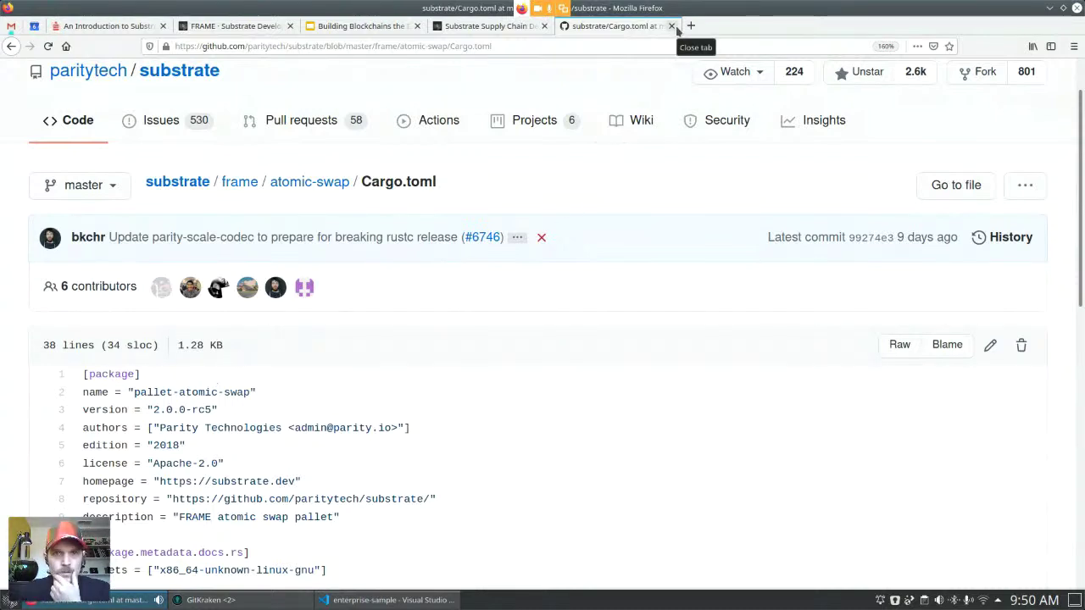
# Close the GitHub page and check the audience questions on Crowdcast, closing the Questions & Answers window.
pyautogui.click(674, 27)
pyautogui.click(144, 25)
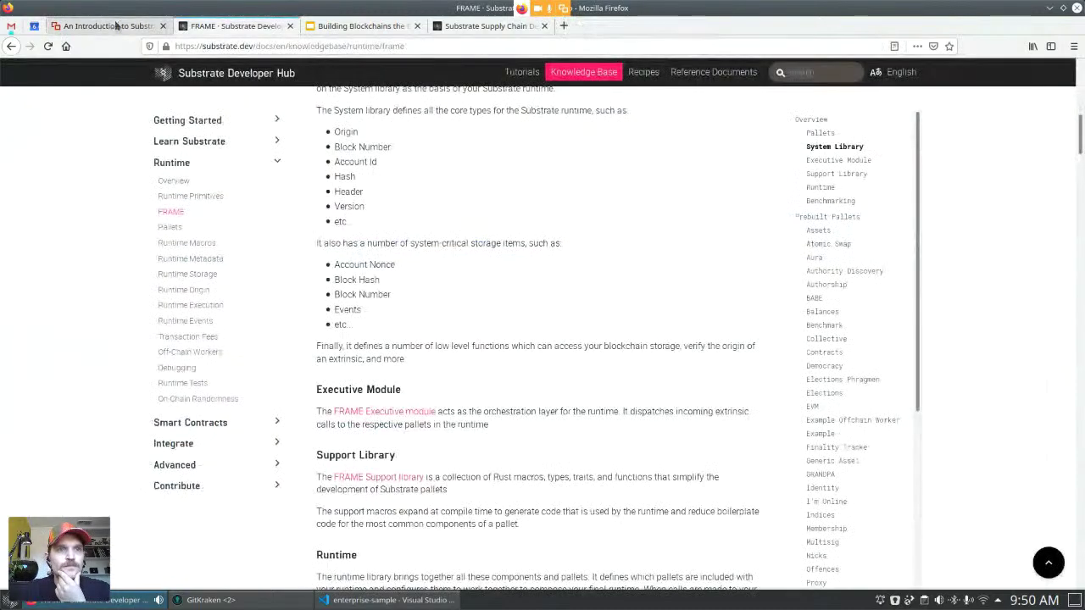
pyautogui.click(707, 416)
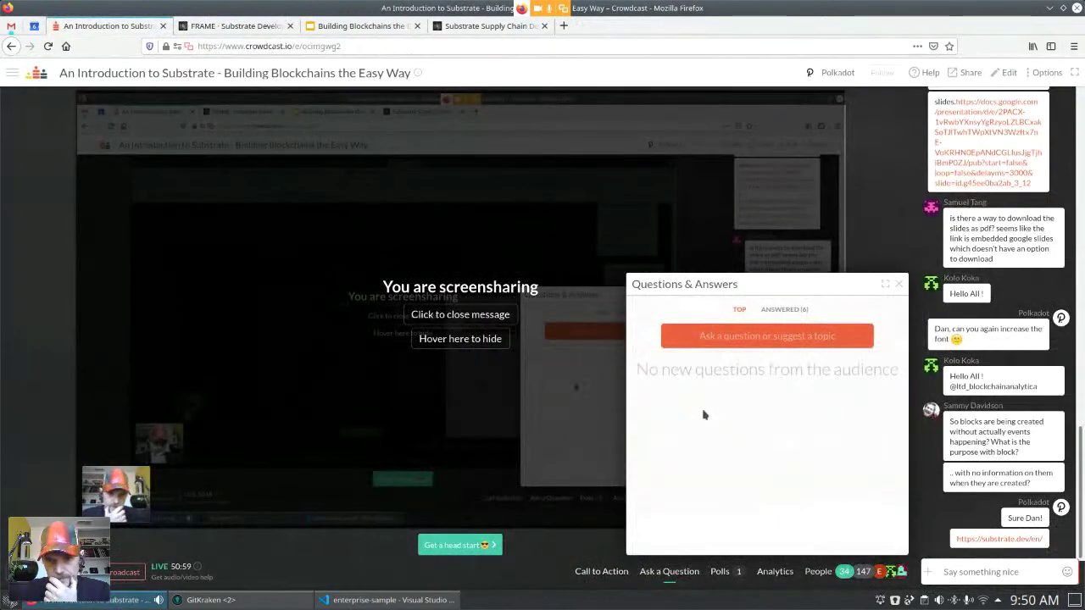
pyautogui.click(899, 284)
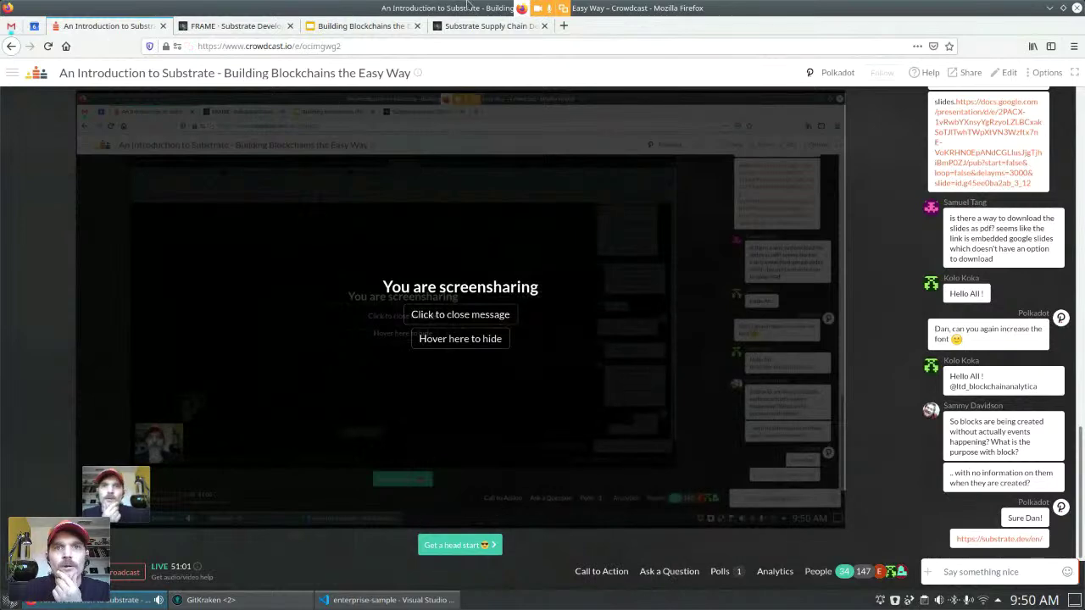
# In the Substrate Supply Chain demo, create roles with the Execute permission for the productRegistry and productTracking pallets.
pyautogui.click(458, 28)
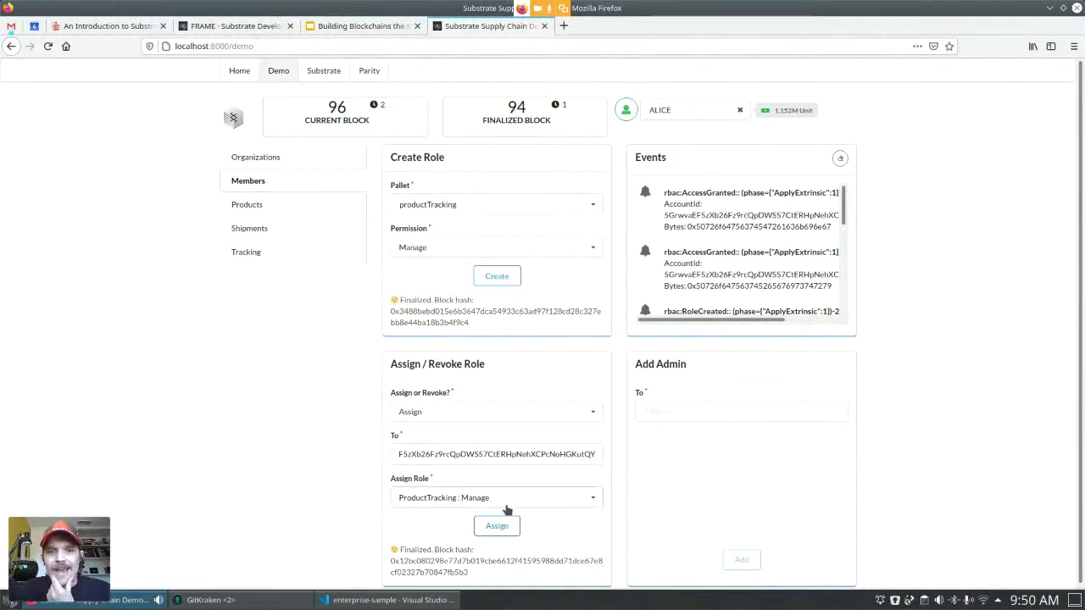
pyautogui.click(517, 206)
pyautogui.click(463, 288)
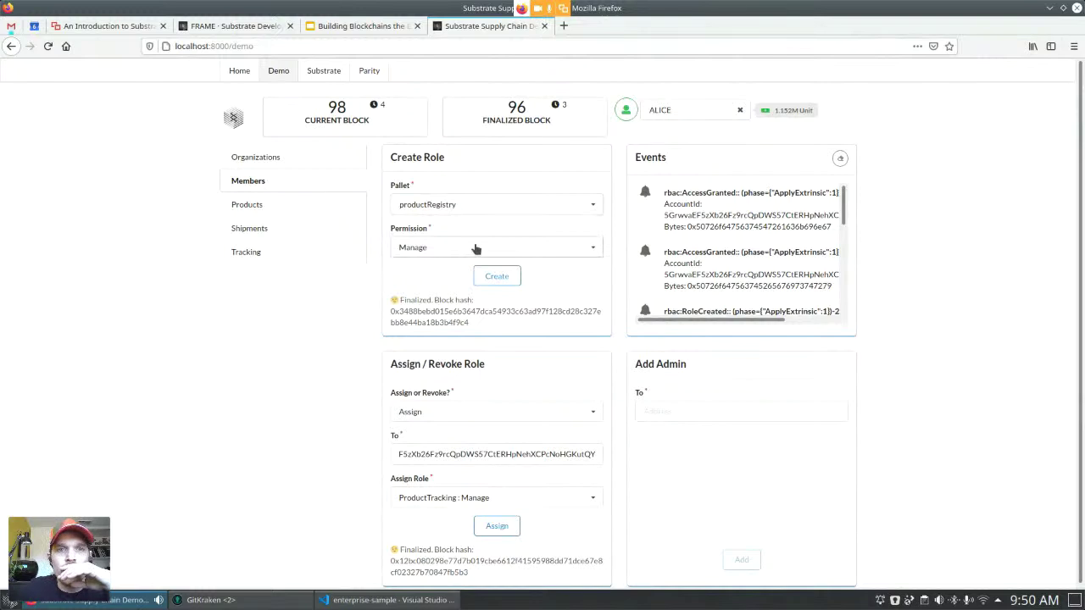
pyautogui.click(475, 248)
pyautogui.click(445, 266)
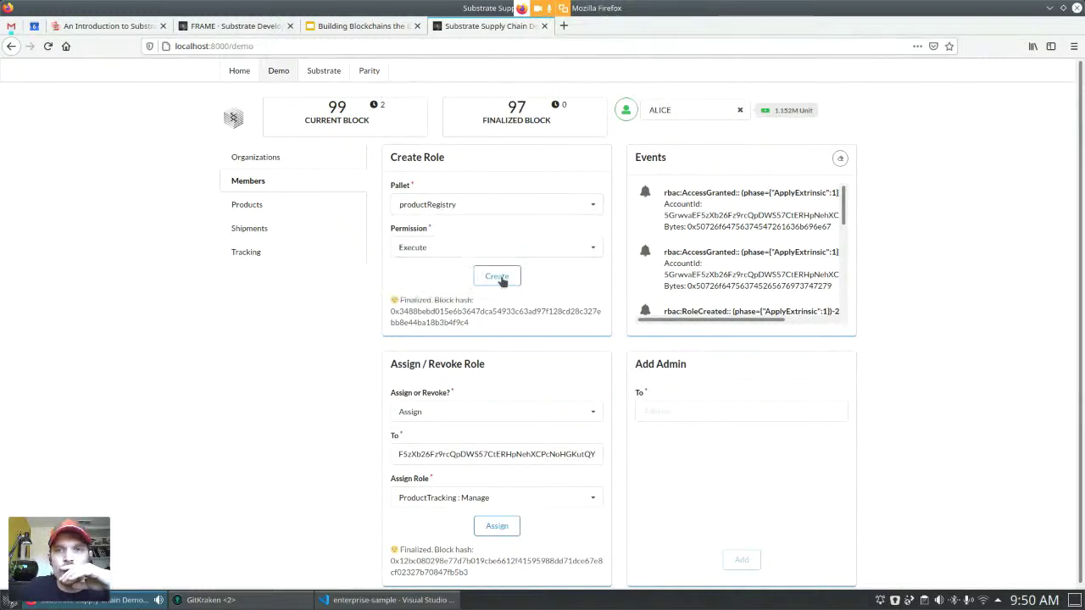
pyautogui.click(500, 278)
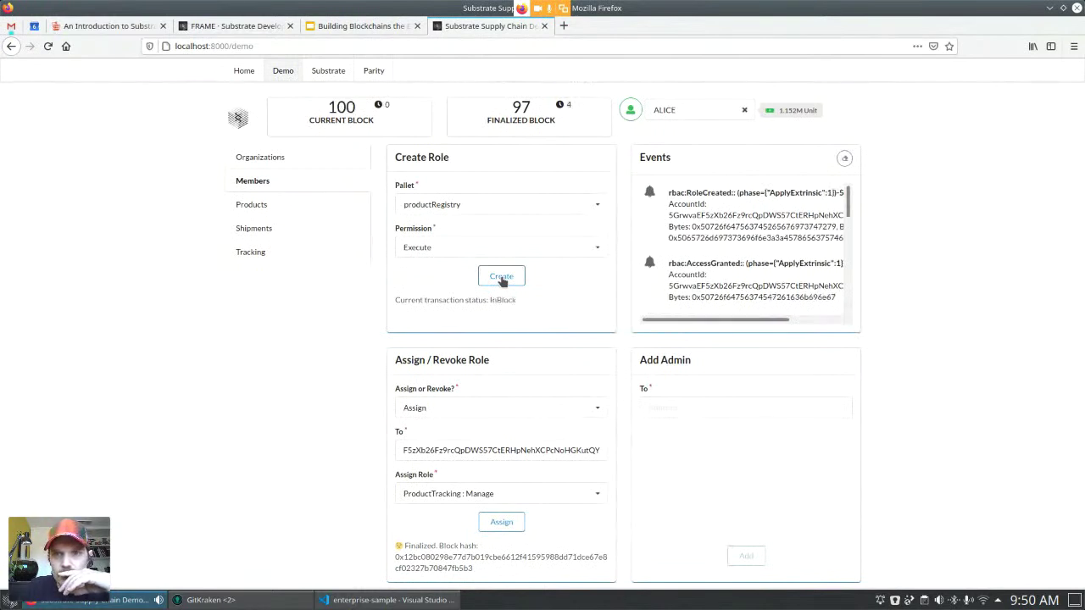
pyautogui.click(469, 206)
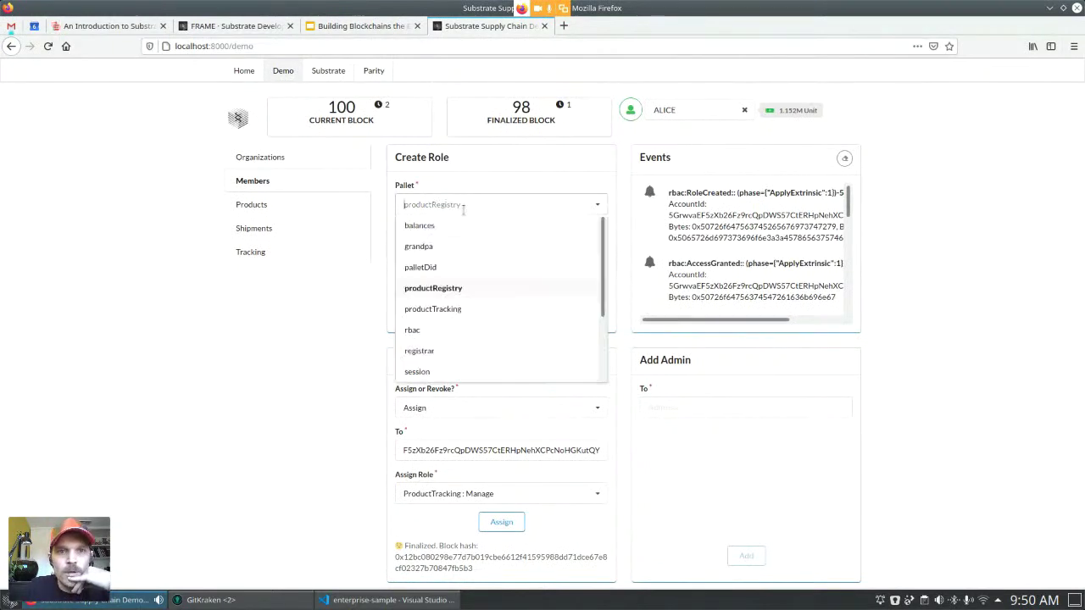
pyautogui.click(463, 312)
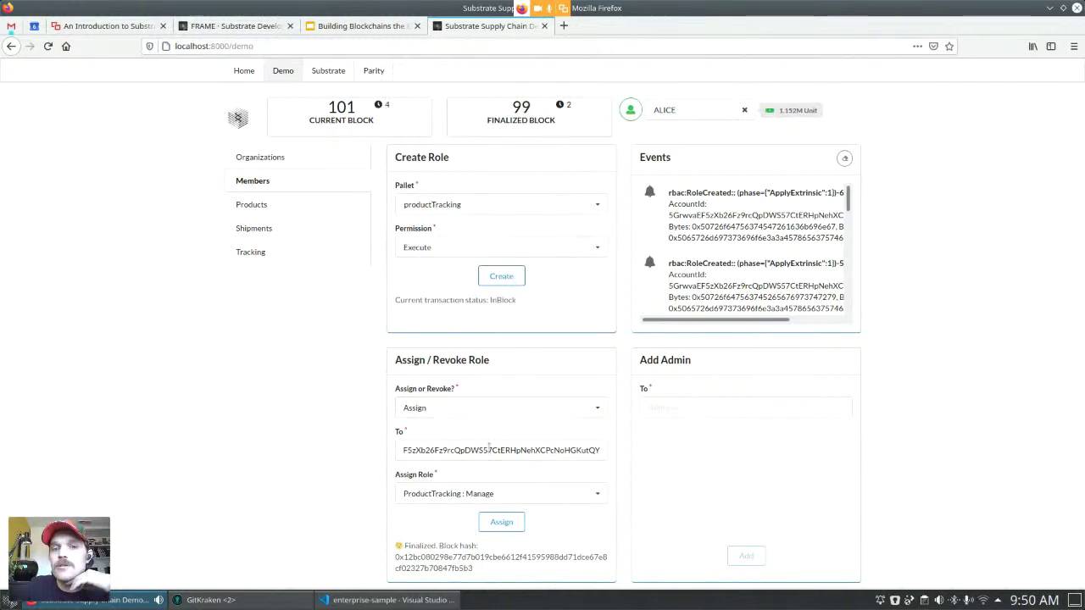
# Copy the BOB account's address and enter it as the recipient in the Assign / Revoke Role form.
pyautogui.moveTo(488, 450); pyautogui.dragTo(229, 446)
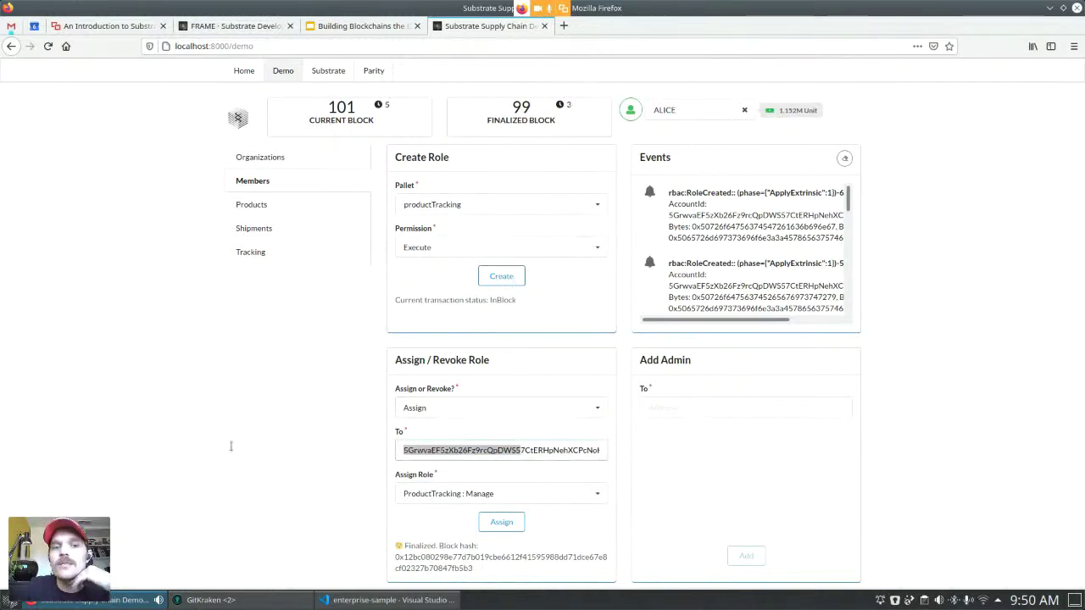
pyautogui.click(685, 110)
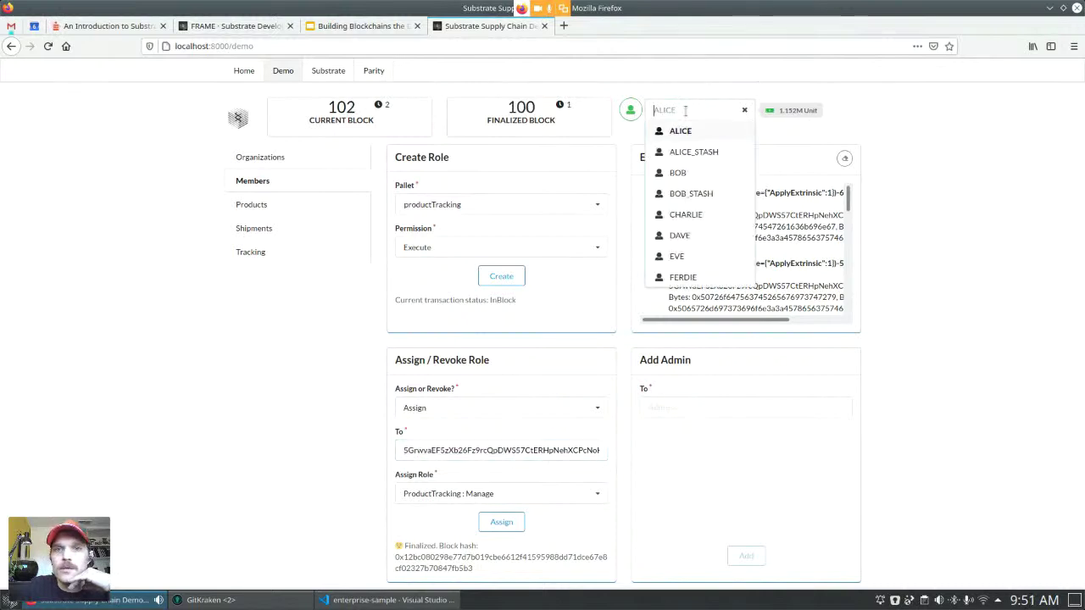
pyautogui.click(678, 172)
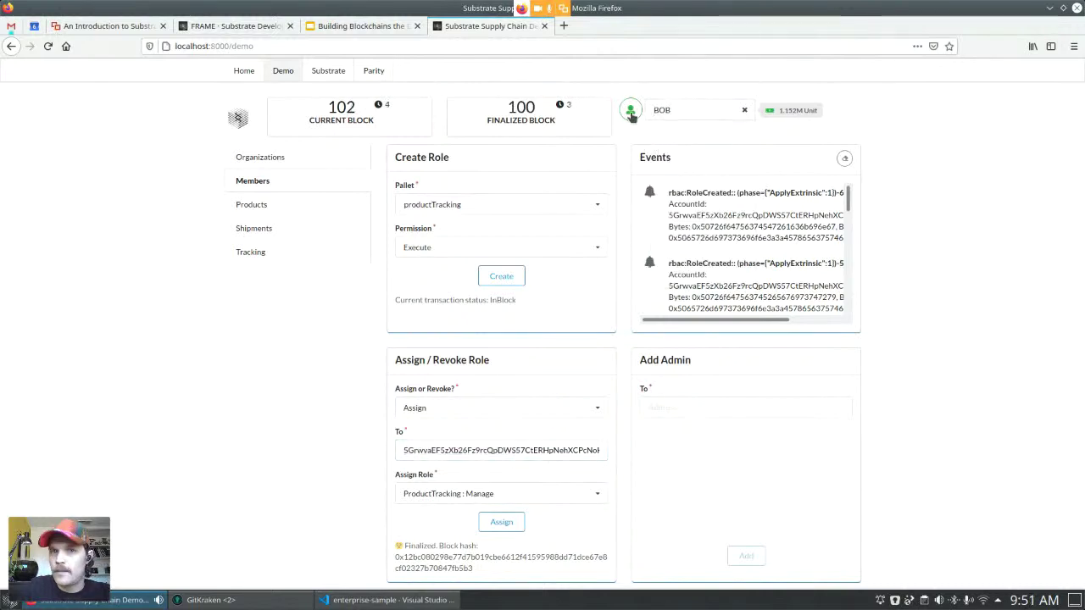
pyautogui.doubleClick(468, 450)
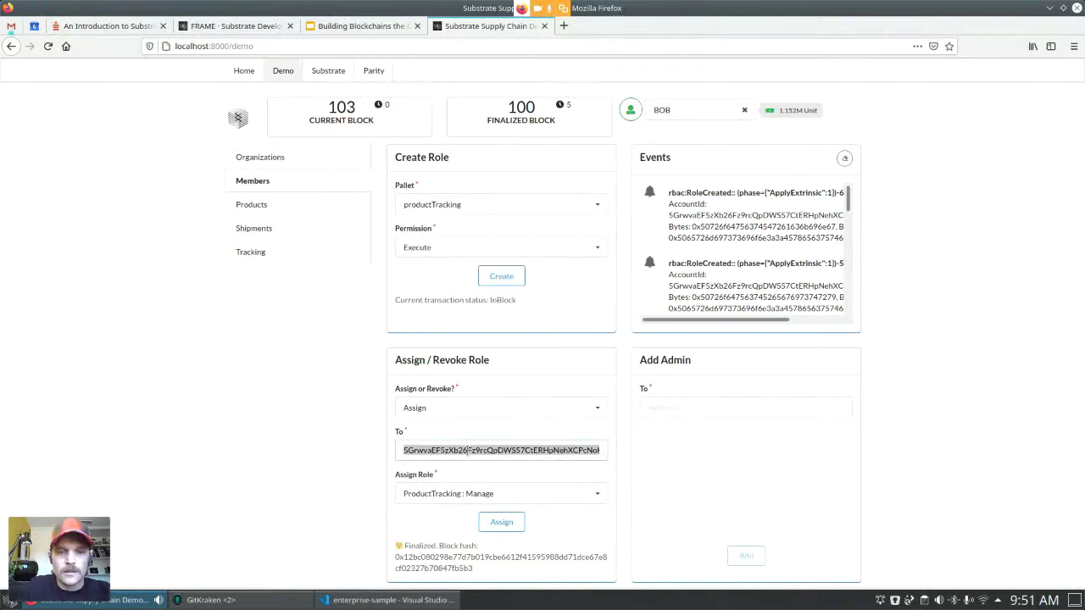
pyautogui.write('5FHneW46xGXgs5mUiveU4sbTyGBzmstUspZC92UhjJM694ty')
pyautogui.moveTo(473, 450); pyautogui.dragTo(211, 438)
pyautogui.click(420, 449)
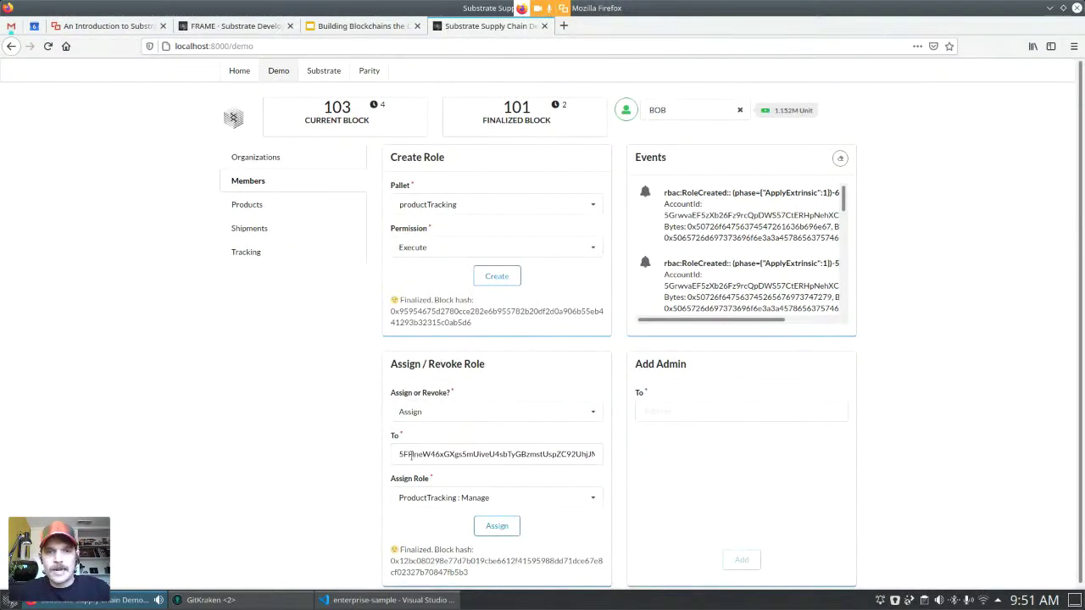
# Switch the active account back to ALICE and assign the ProductRegistry : Execute role to BOB's address.
pyautogui.click(677, 111)
pyautogui.click(676, 130)
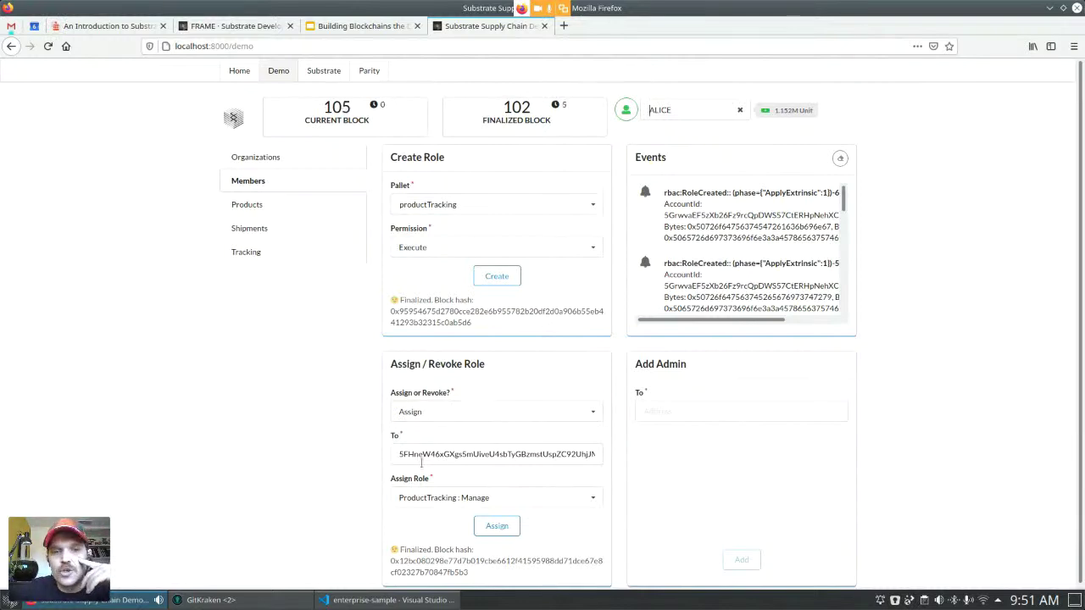
pyautogui.click(509, 500)
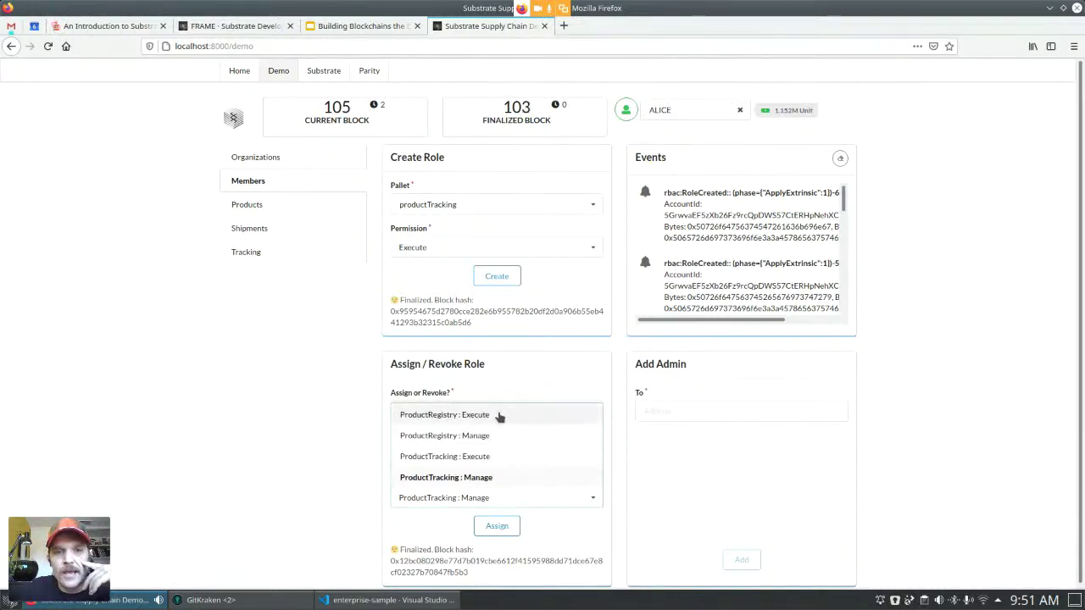
pyautogui.click(499, 415)
pyautogui.click(497, 527)
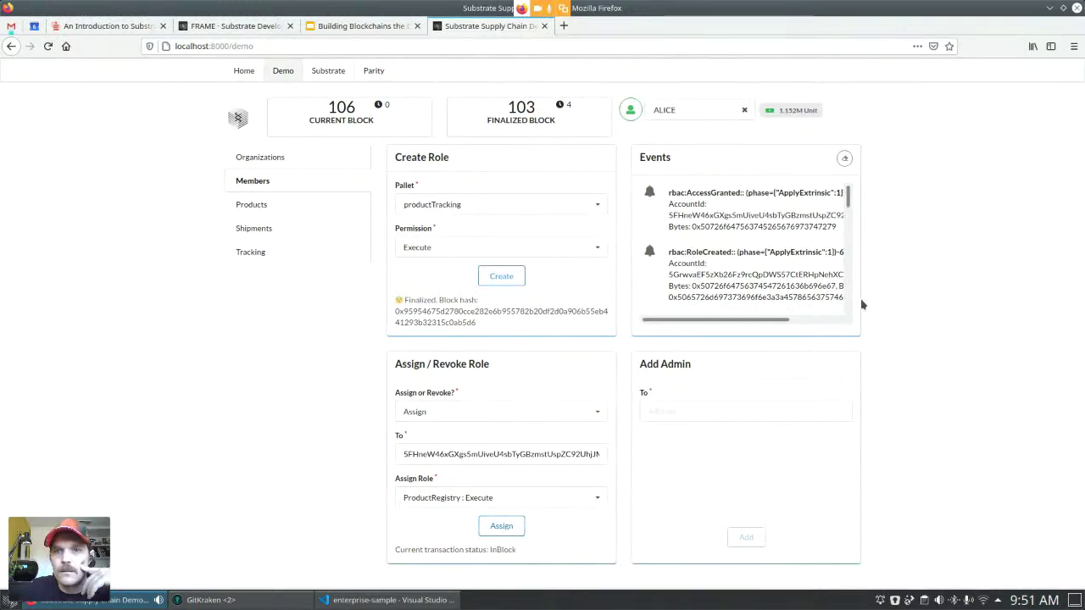
# Assign the ProductTracking : Execute role to BOB's address.
pyautogui.click(508, 497)
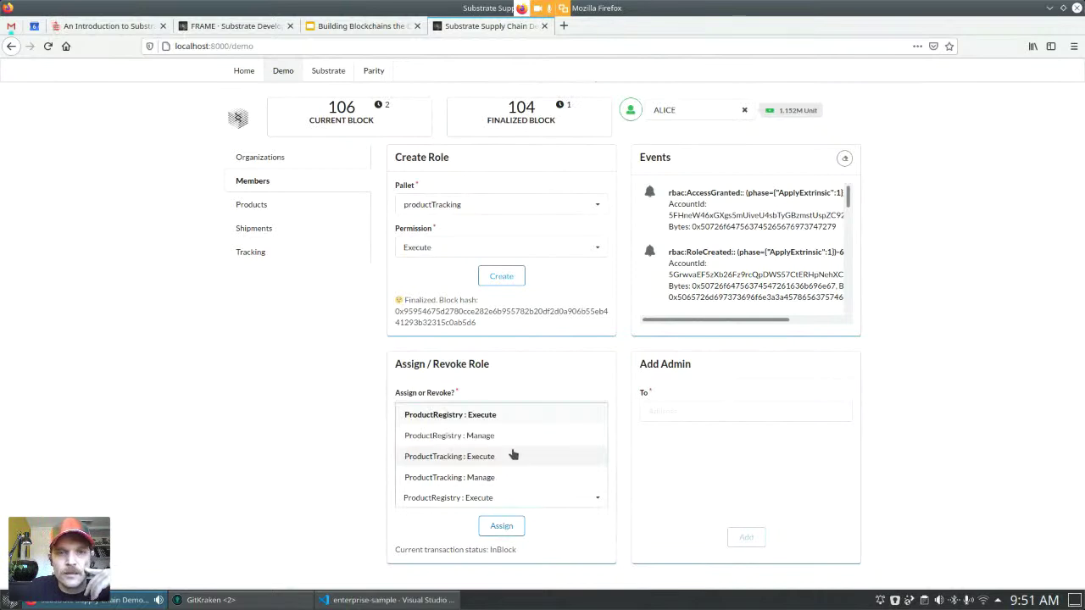
pyautogui.click(493, 458)
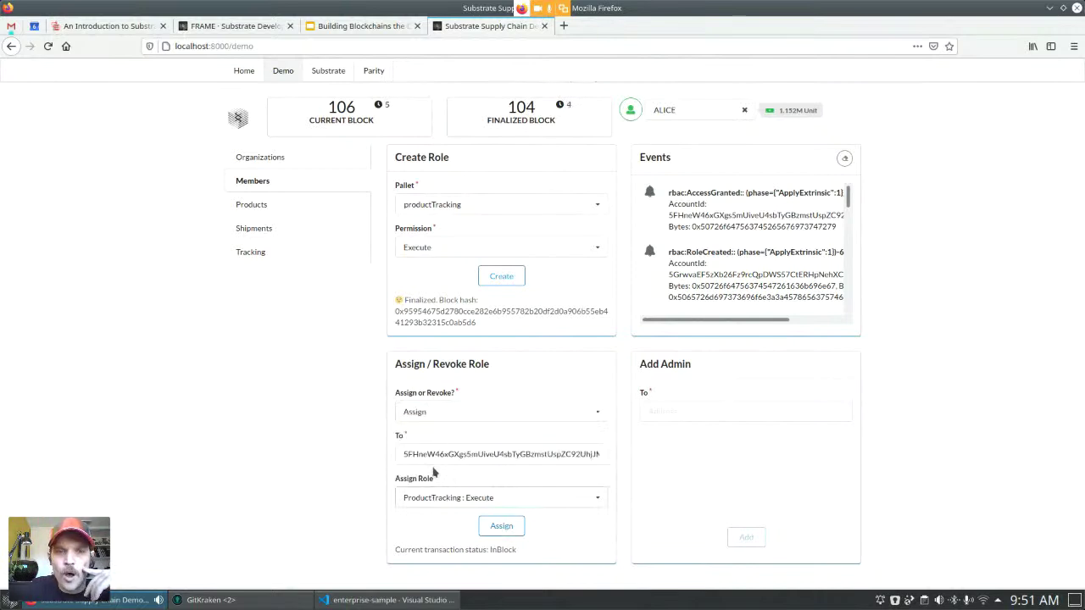
pyautogui.click(501, 531)
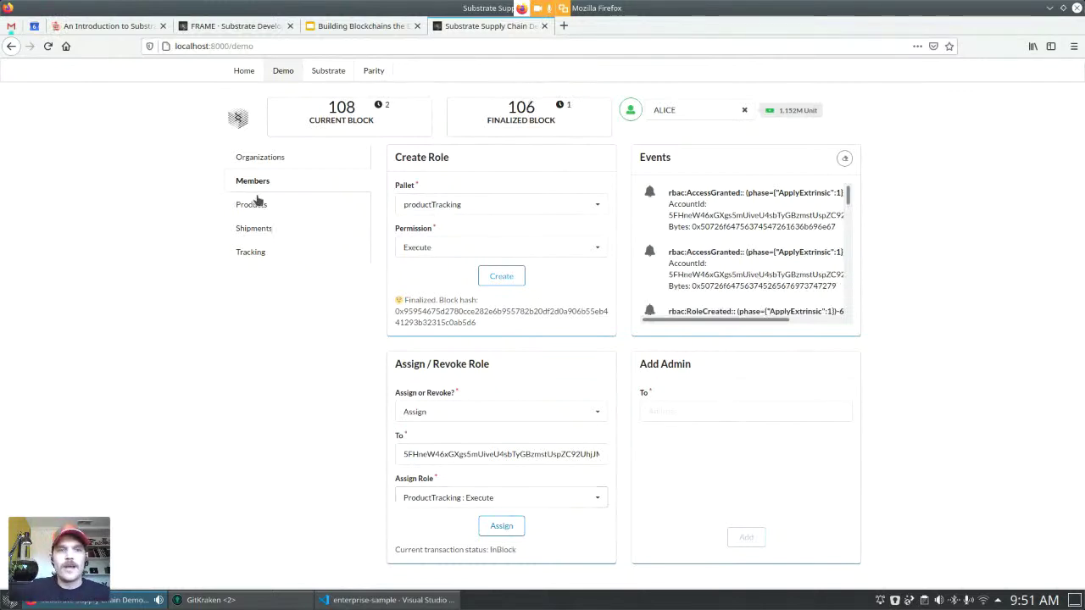
pyautogui.click(482, 202)
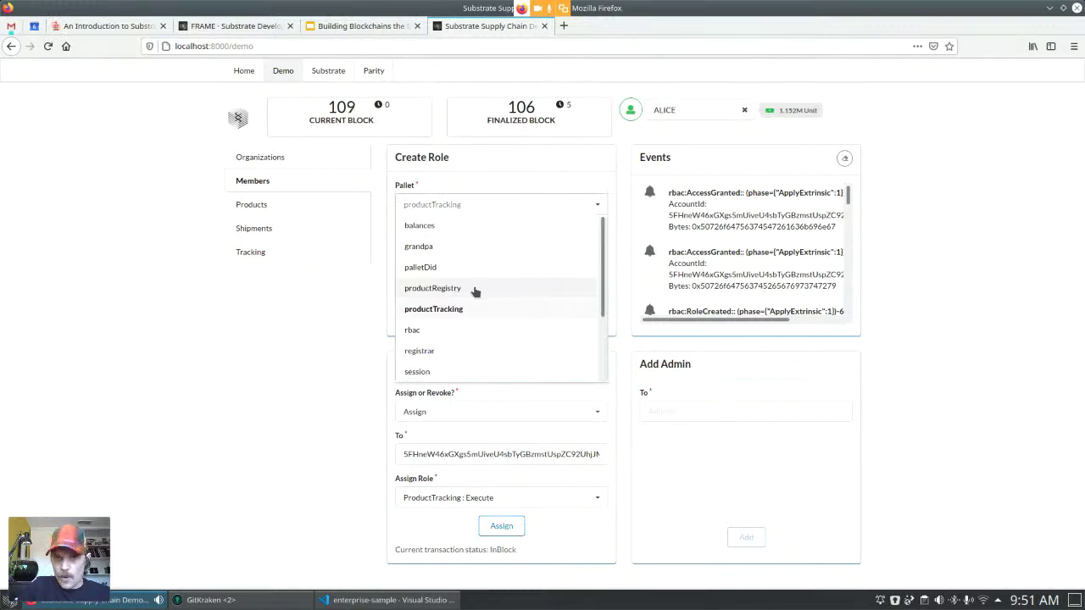
pyautogui.click(309, 350)
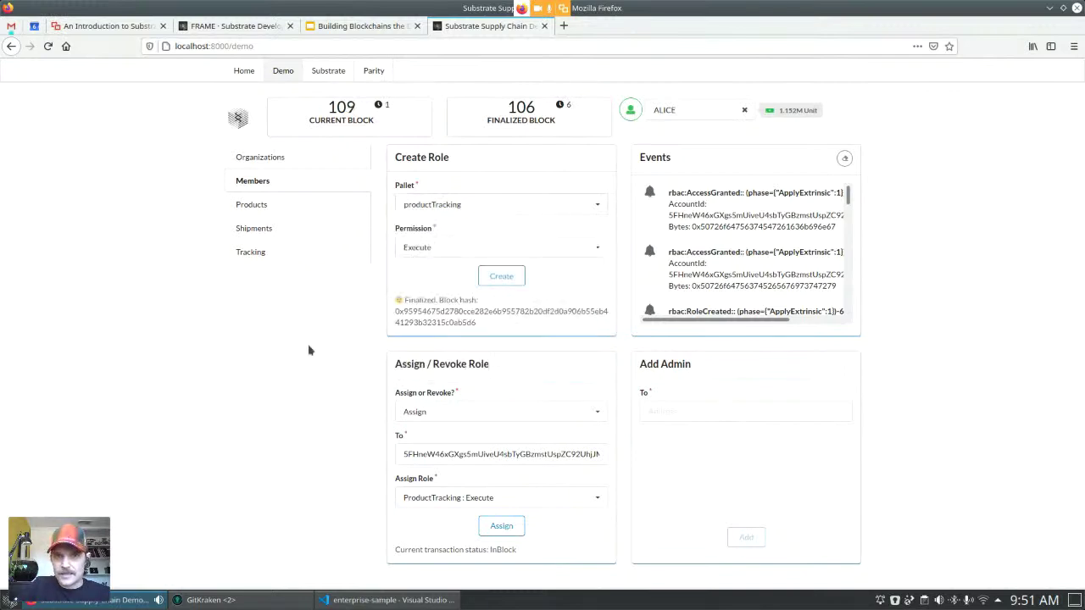
# Switch the active account to BOB and open the Products page.
pyautogui.click(703, 109)
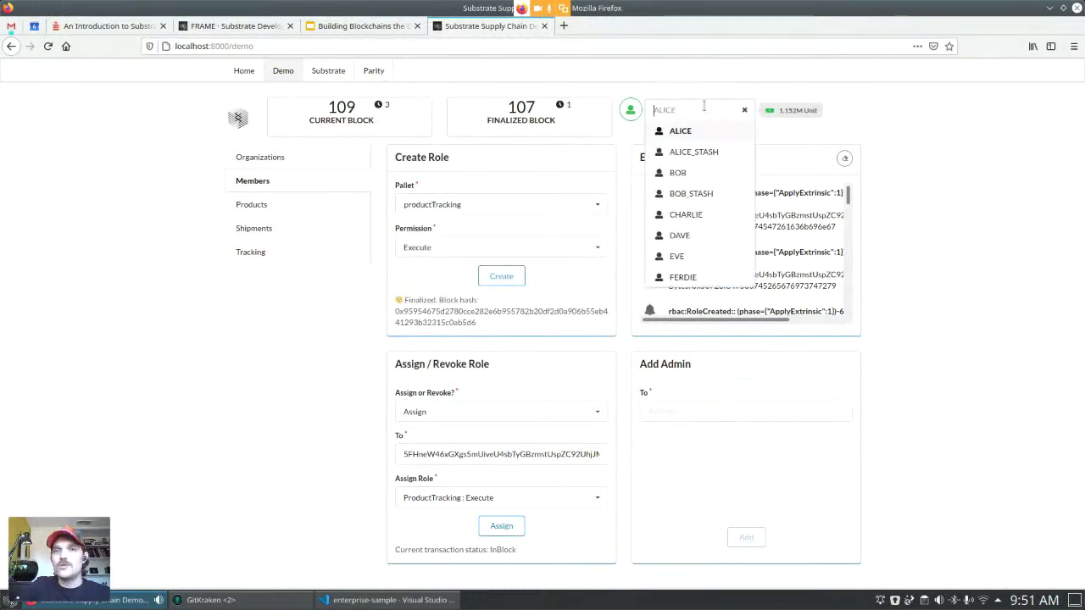
pyautogui.click(703, 173)
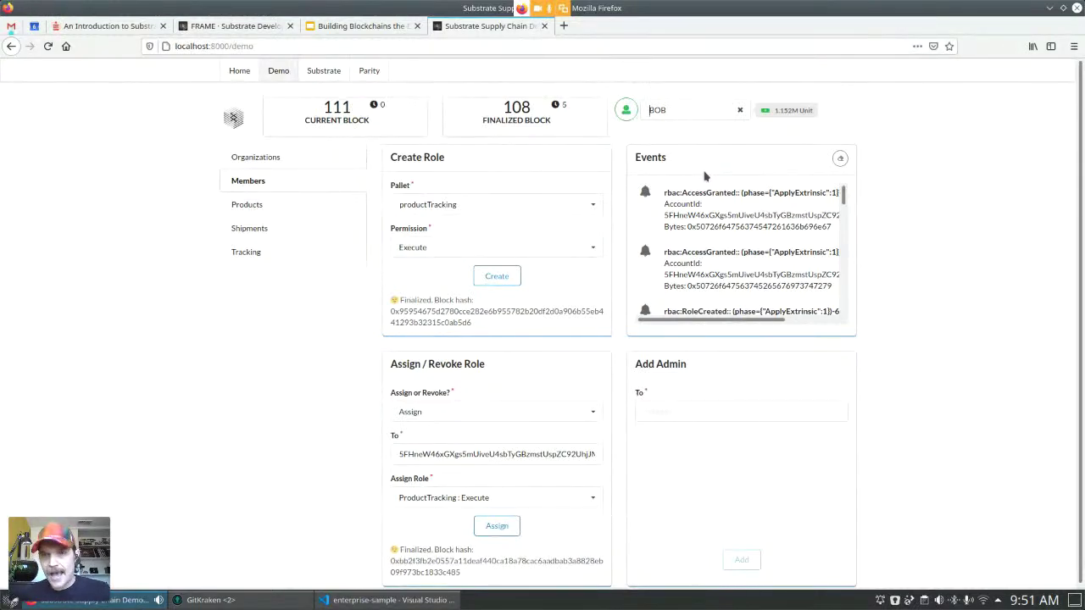
pyautogui.click(251, 207)
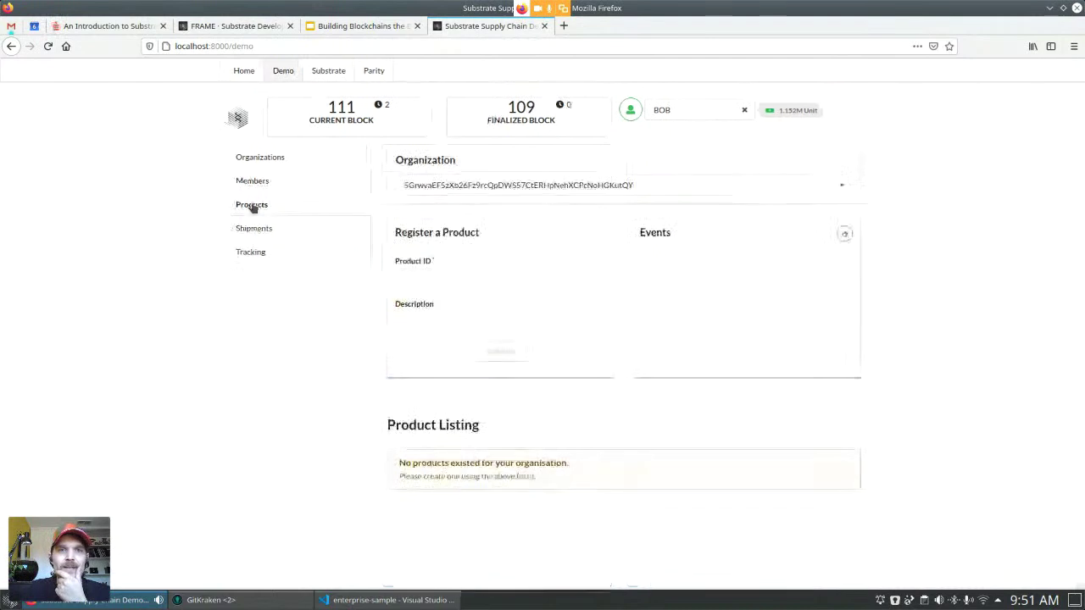
pyautogui.click(537, 278)
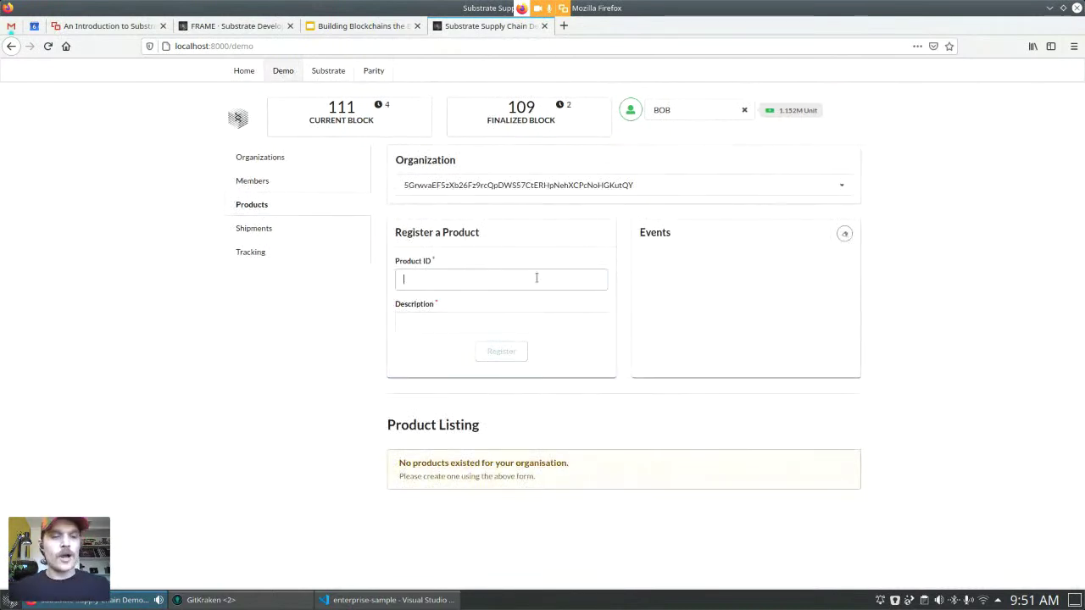
pyautogui.write('00')
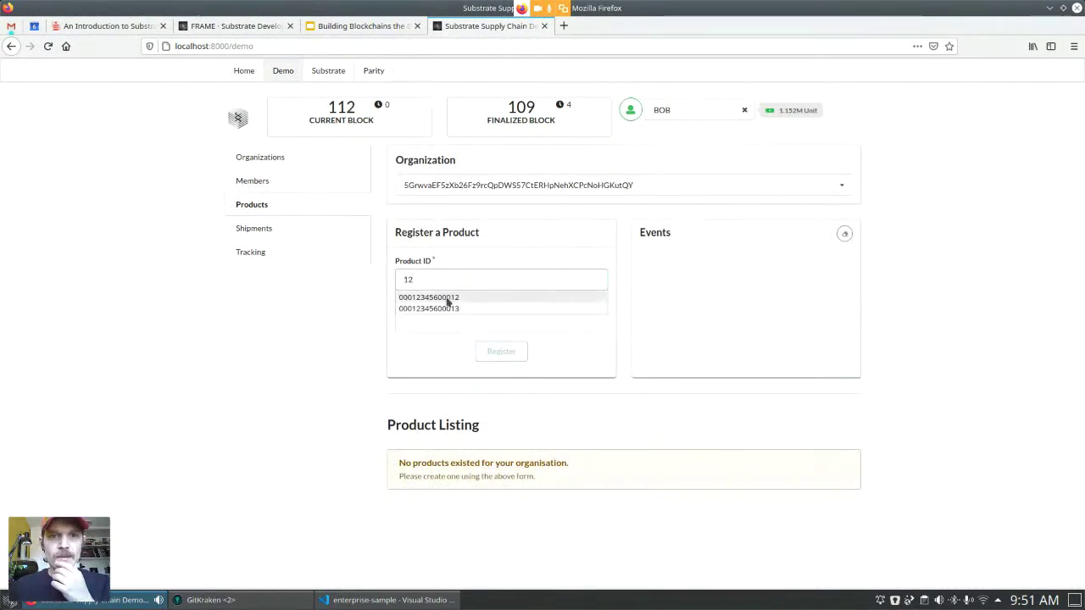
pyautogui.click(448, 296)
pyautogui.click(481, 325)
pyautogui.write('peanu')
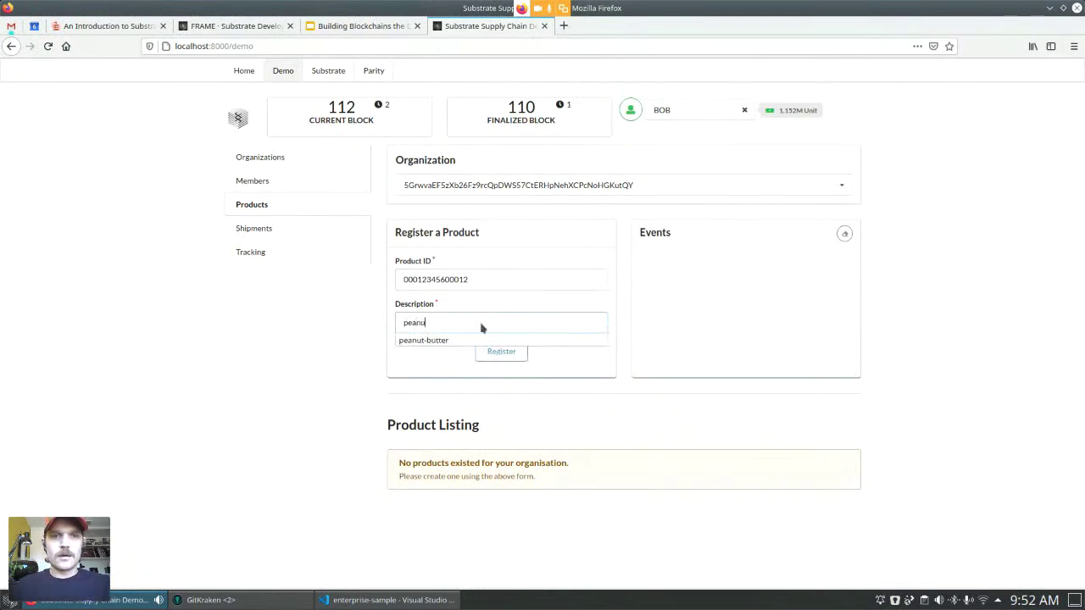
pyautogui.click(474, 340)
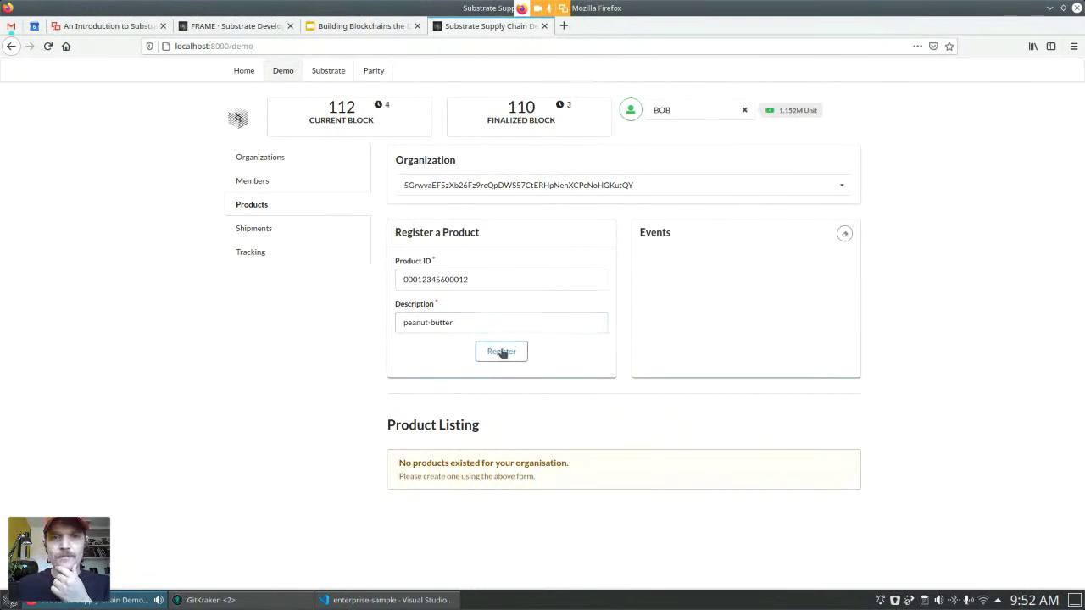
pyautogui.click(501, 351)
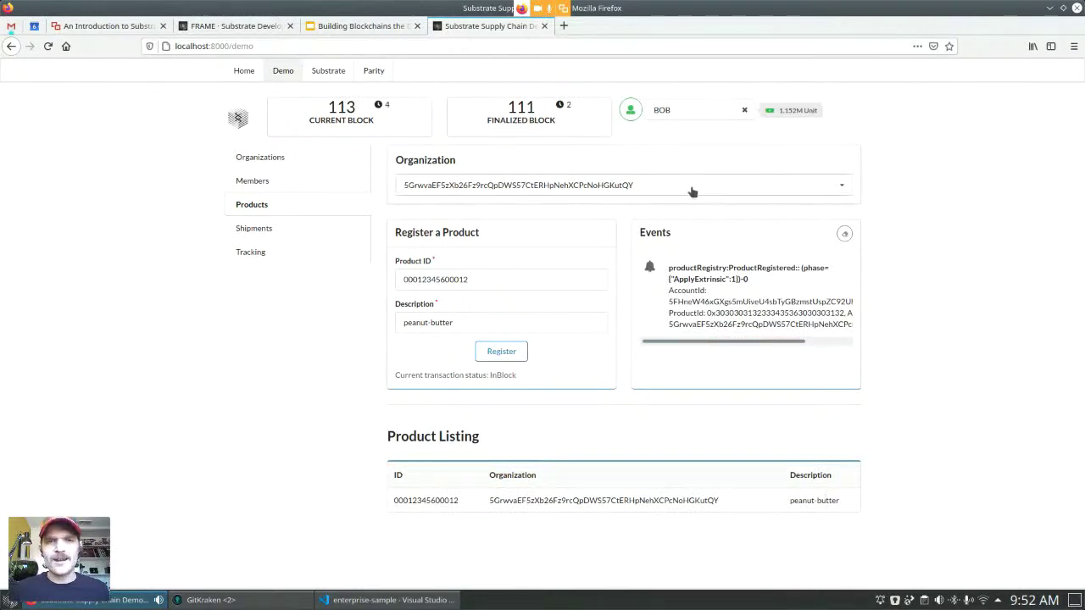
# Switch the active account to BOB_STASH on the Products page.
pyautogui.click(679, 106)
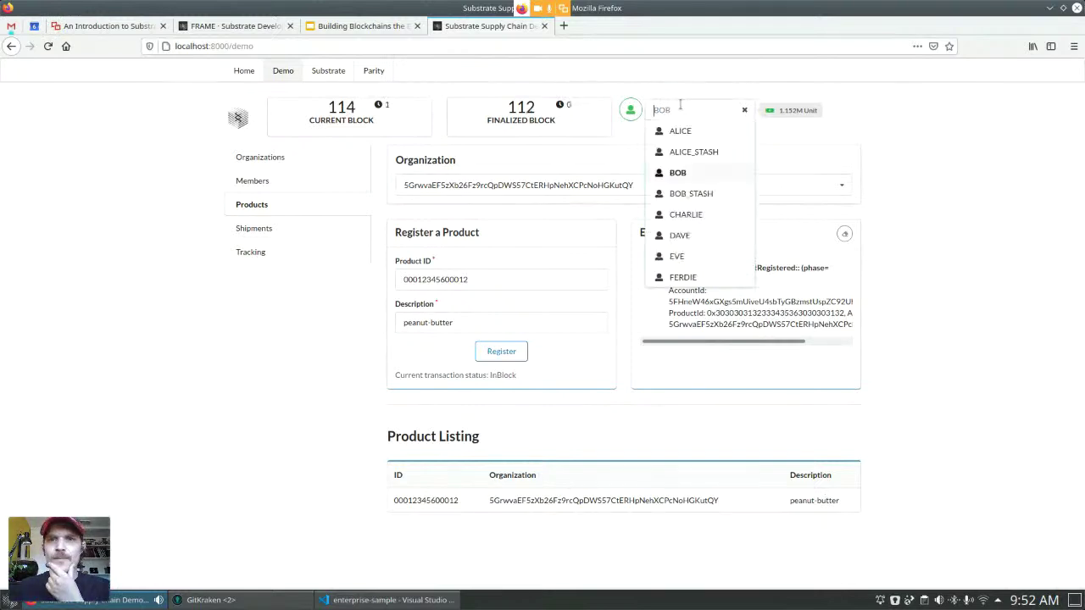
pyautogui.click(696, 194)
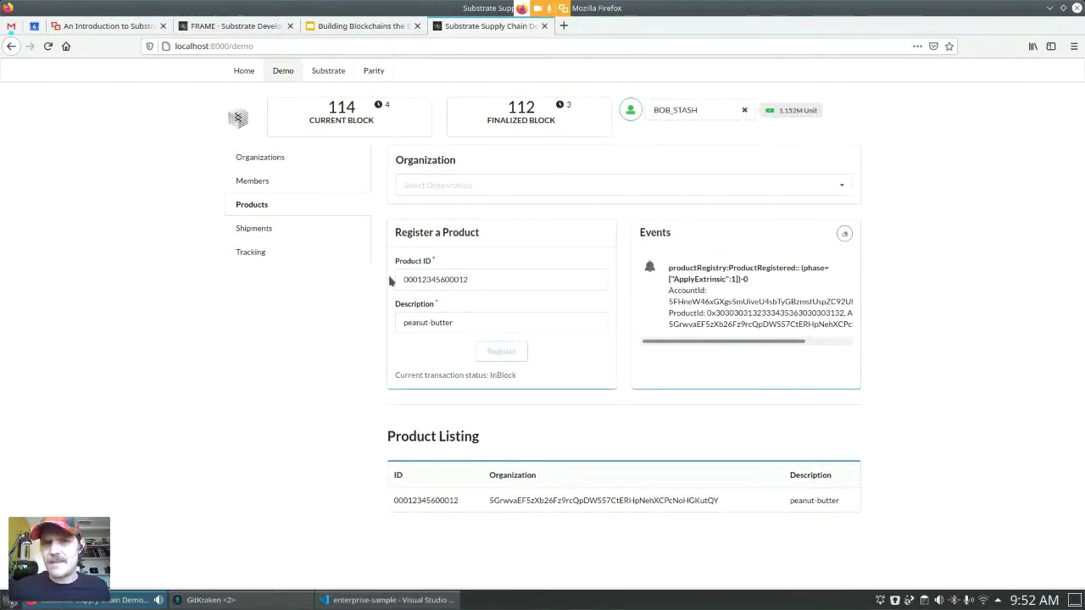
pyautogui.click(522, 284)
pyautogui.press('BackSpace')
pyautogui.write('3')
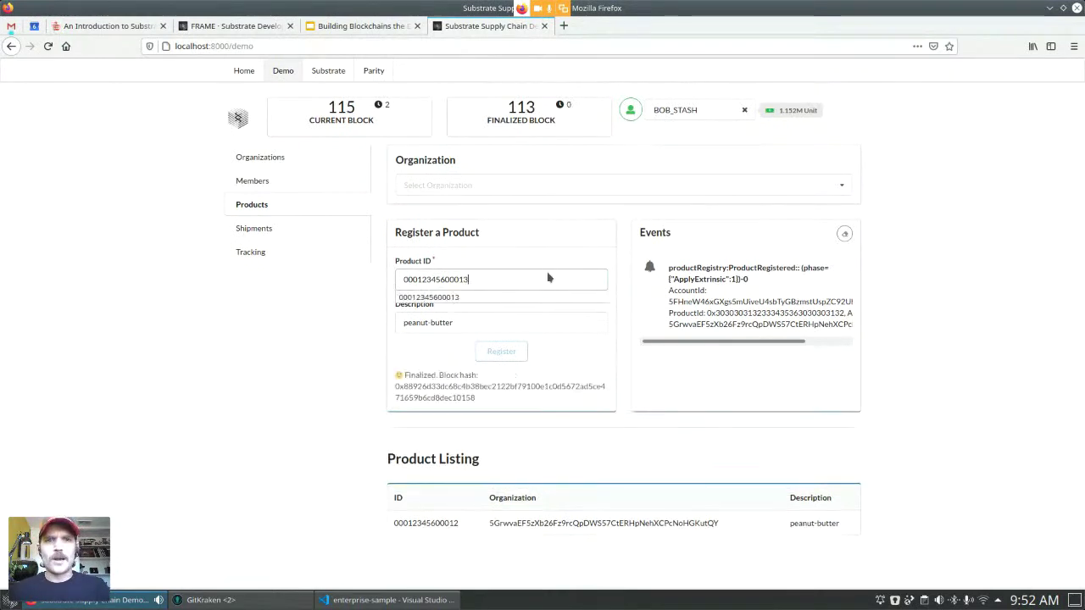
pyautogui.tripleClick(508, 321)
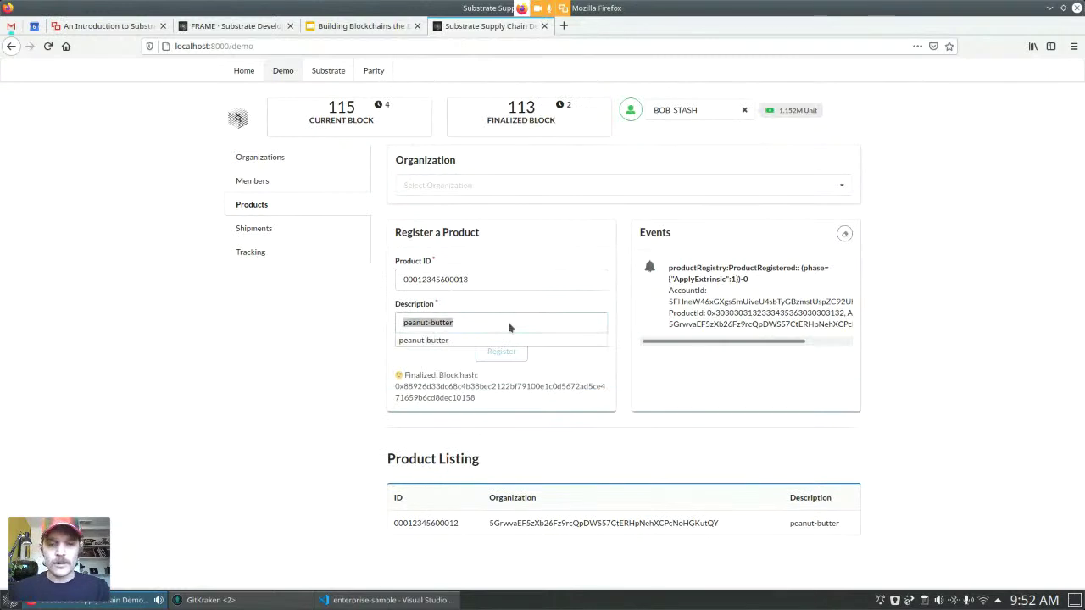
pyautogui.write('bananas')
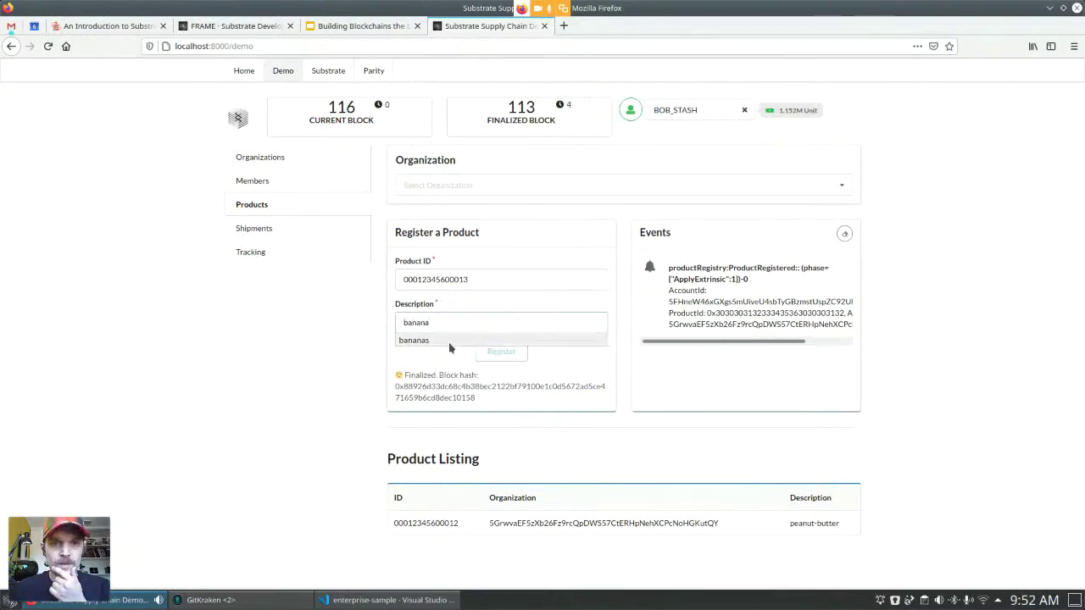
pyautogui.click(449, 340)
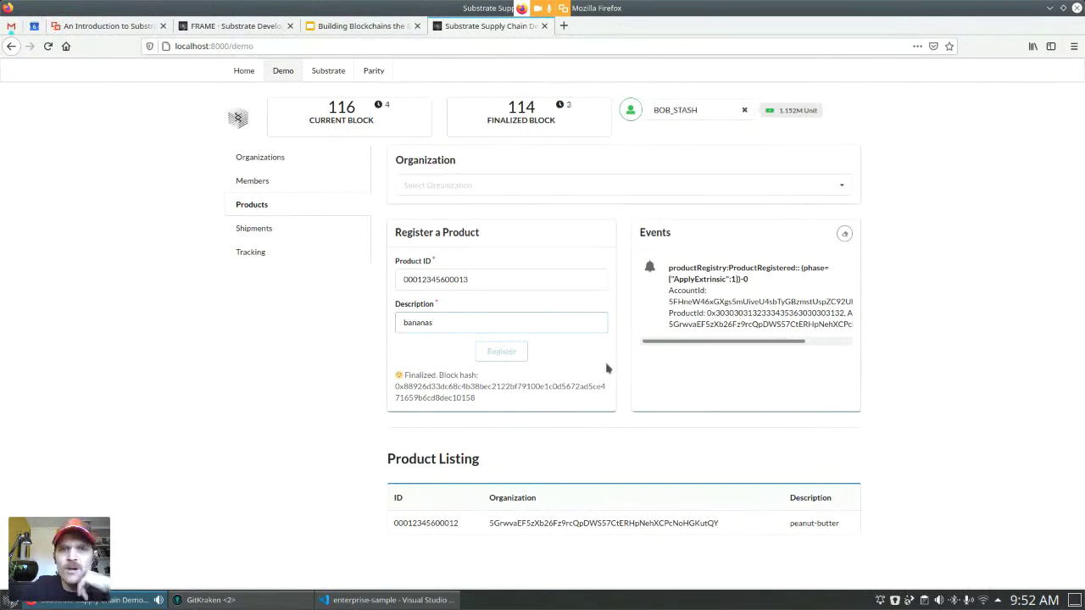
pyautogui.click(508, 355)
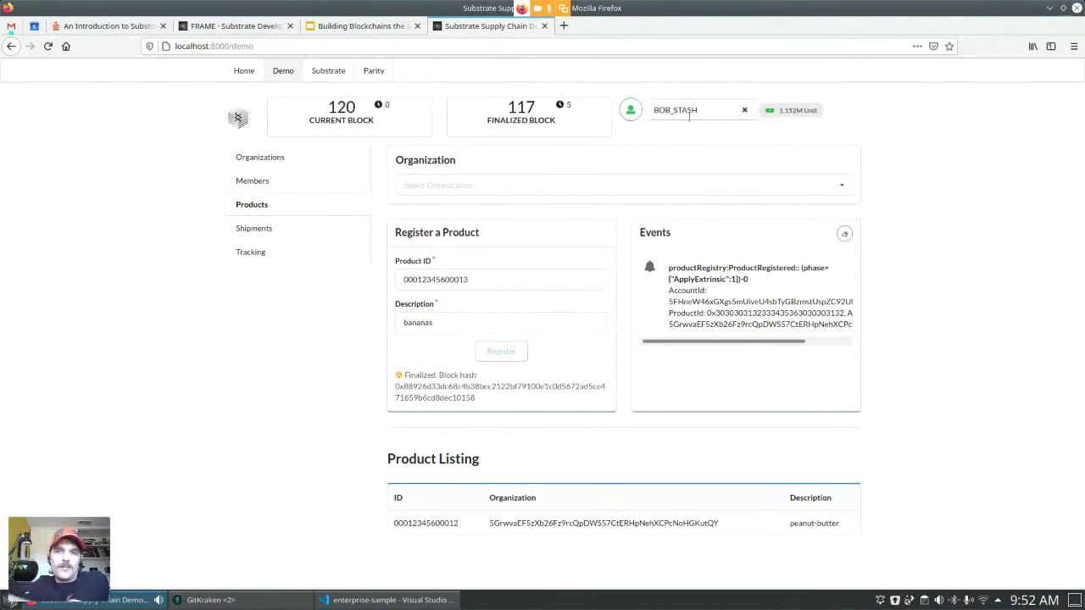
# Switch the active account to BOB and register the bananas product.
pyautogui.click(689, 117)
pyautogui.click(678, 172)
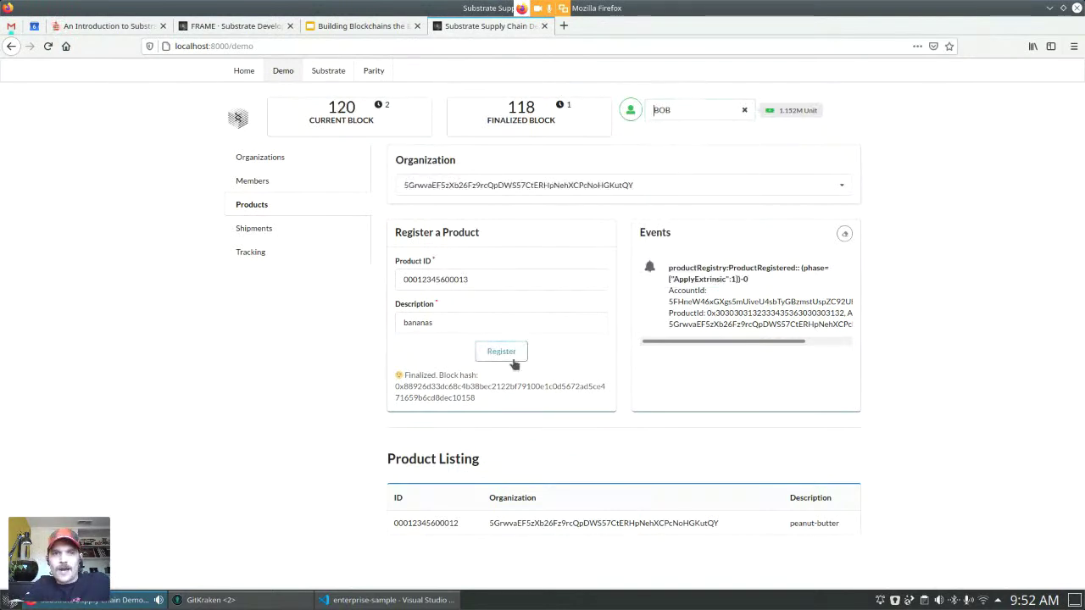
pyautogui.click(492, 355)
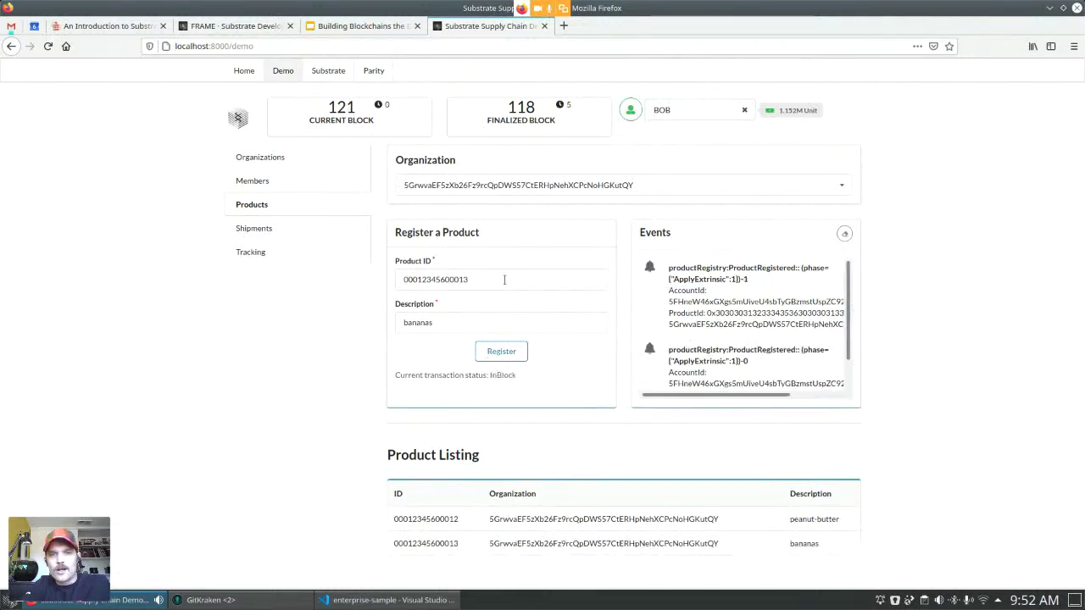
pyautogui.click(253, 228)
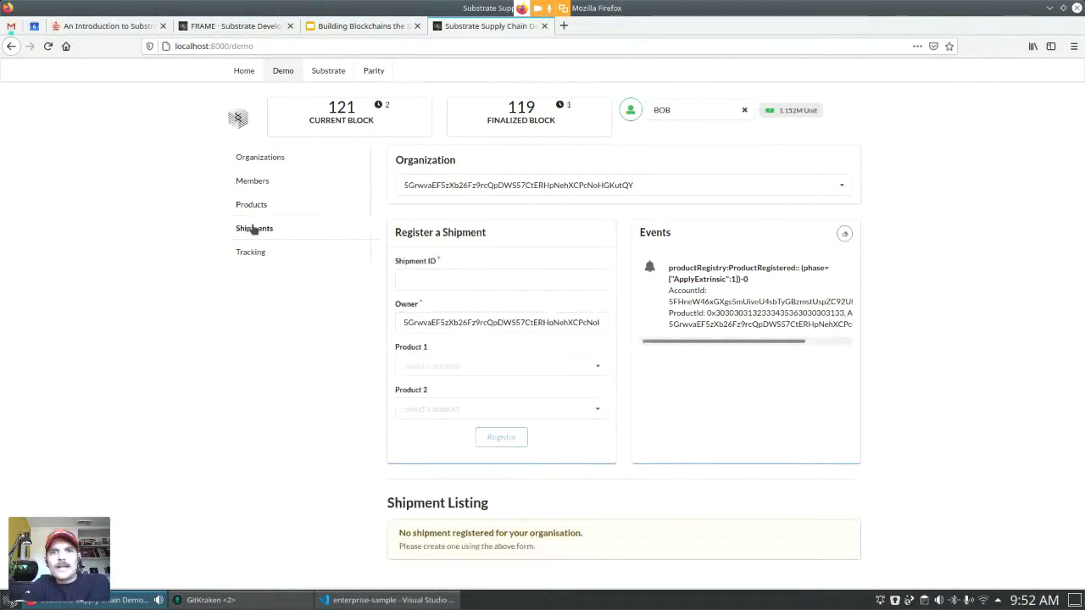
pyautogui.click(507, 282)
pyautogui.write('123')
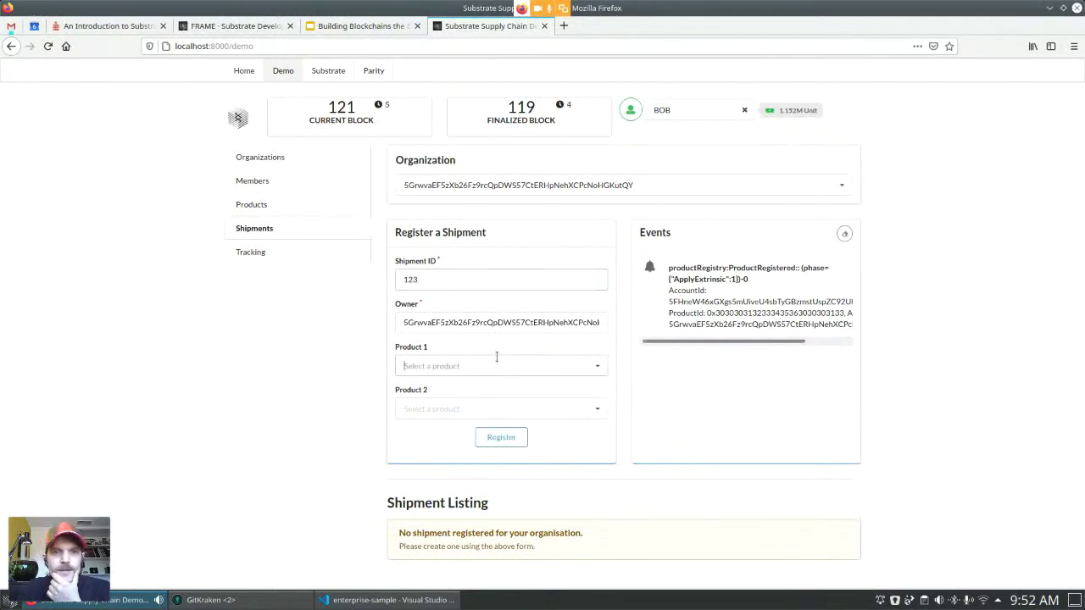
pyautogui.click(496, 363)
pyautogui.click(483, 382)
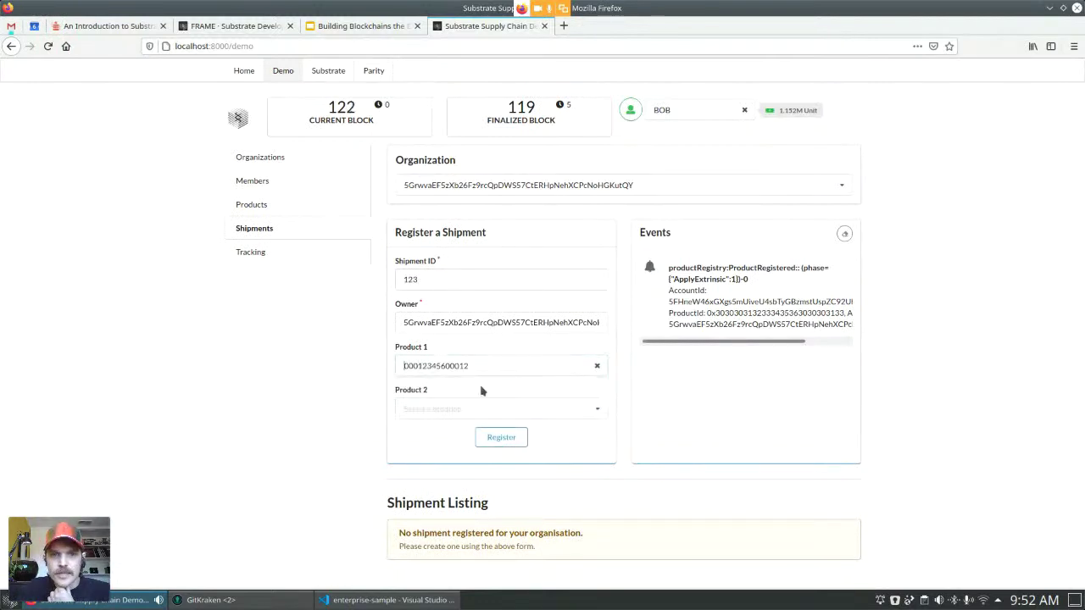
pyautogui.click(477, 407)
pyautogui.click(454, 449)
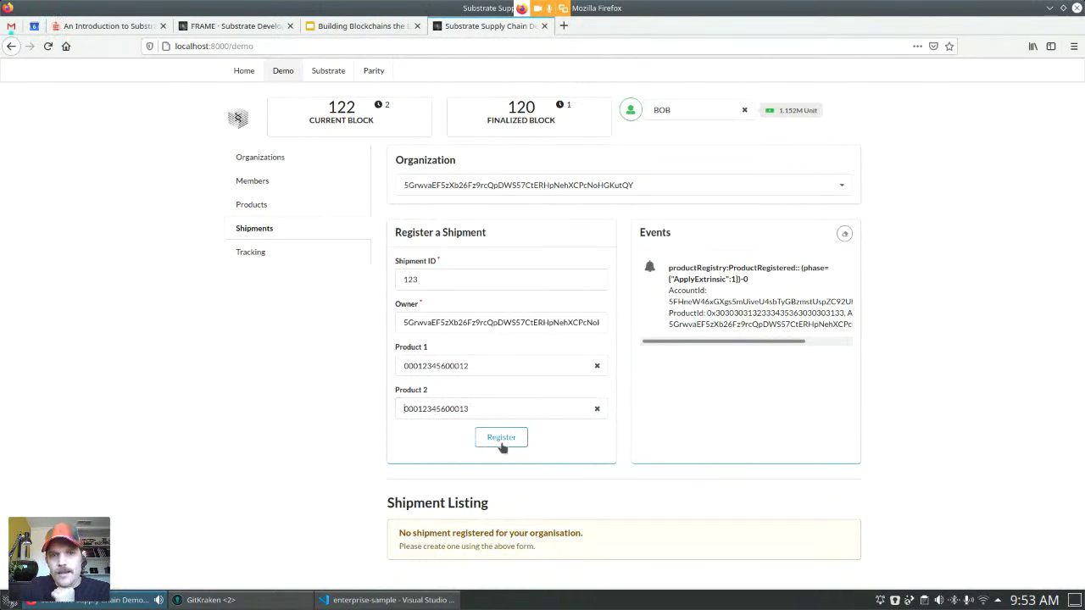
pyautogui.click(501, 441)
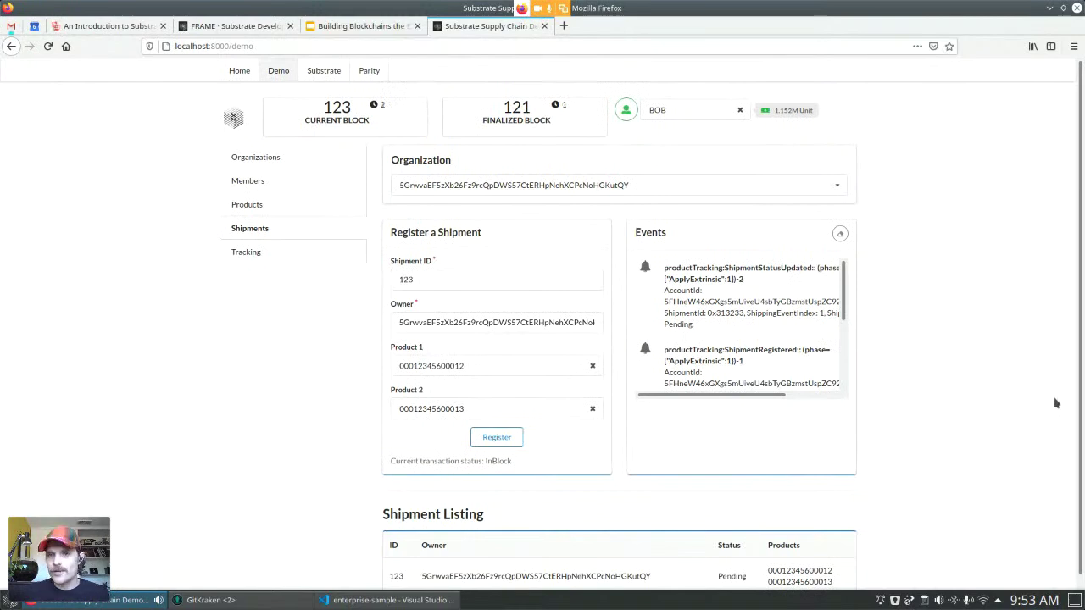
# Open shipment 123 on the Tracking page and record its pickup.
pyautogui.scroll(-1, 1056, 403)
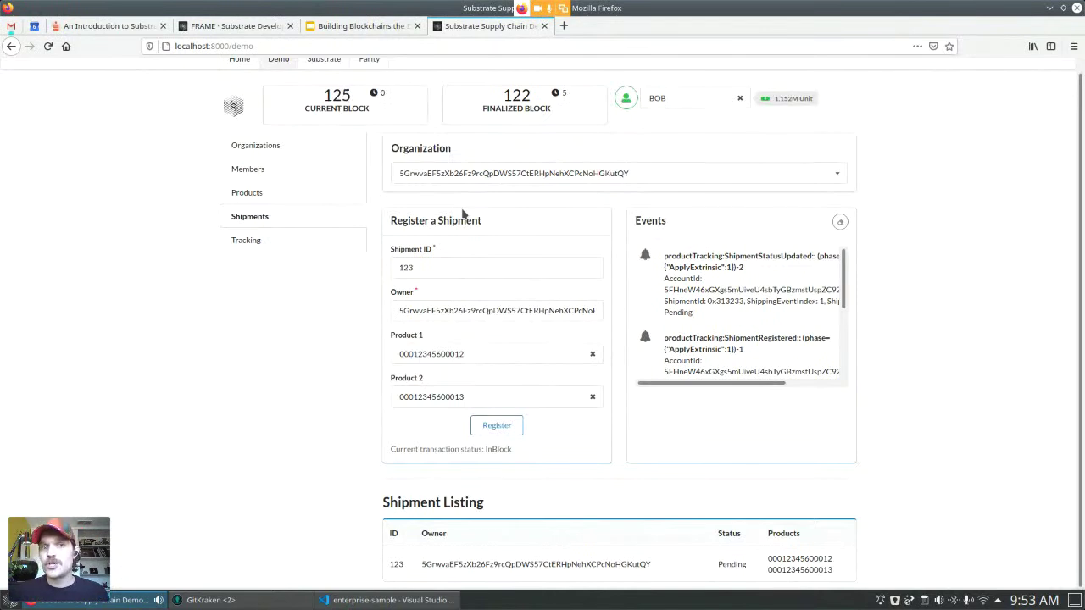
pyautogui.scroll(-5, 737, 339)
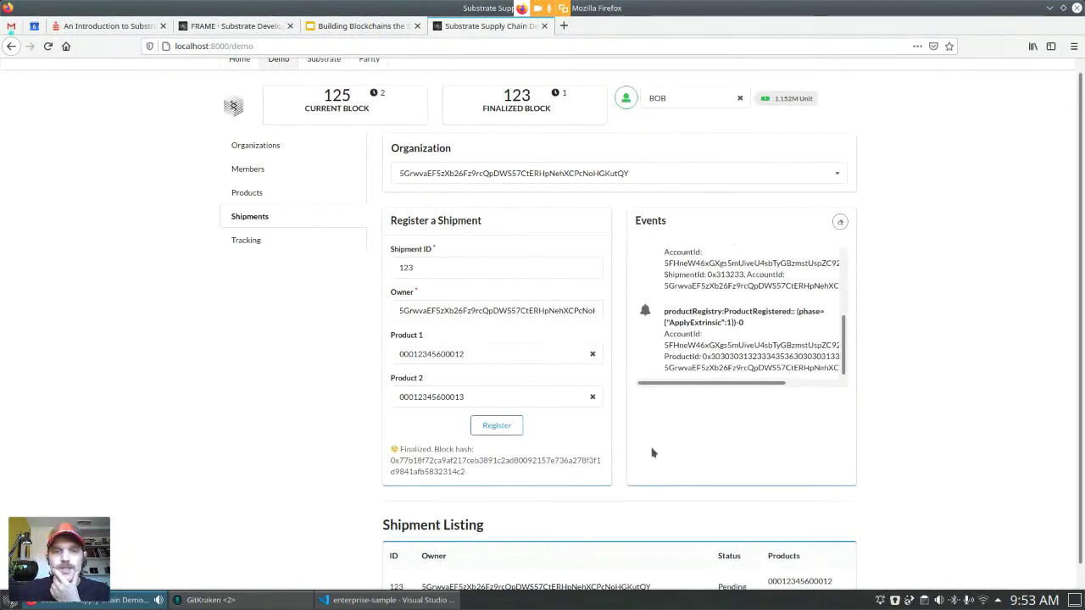
pyautogui.scroll(-1, 848, 408)
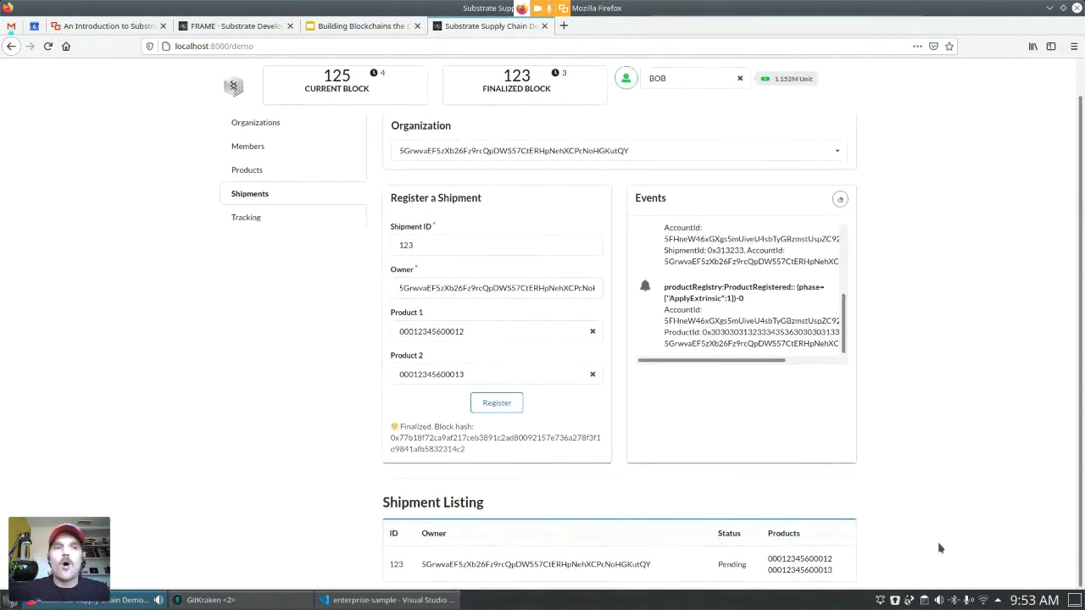
pyautogui.click(248, 218)
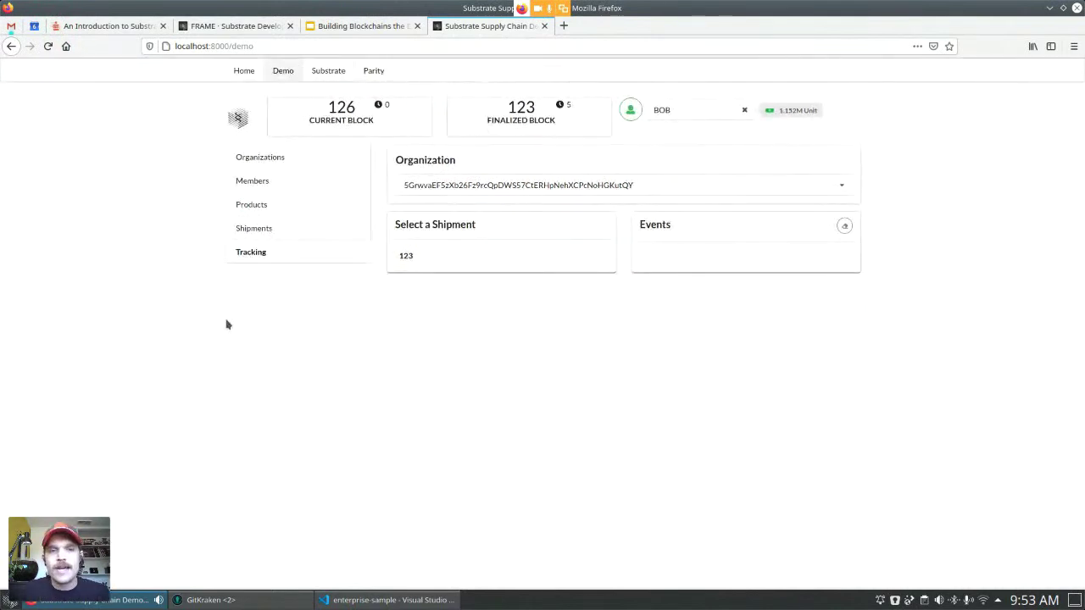
pyautogui.click(414, 256)
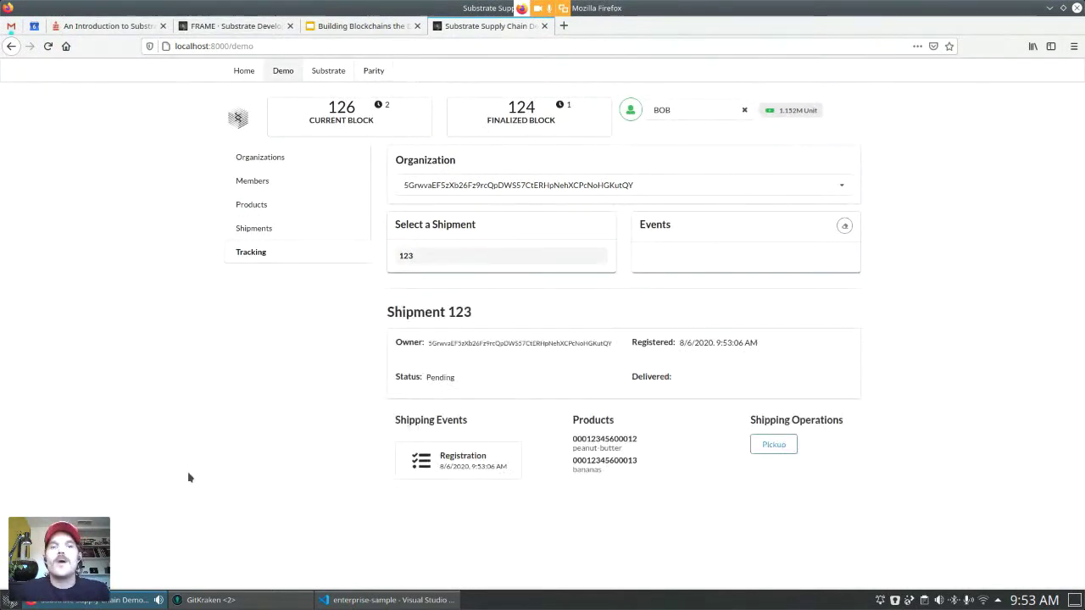
pyautogui.click(771, 447)
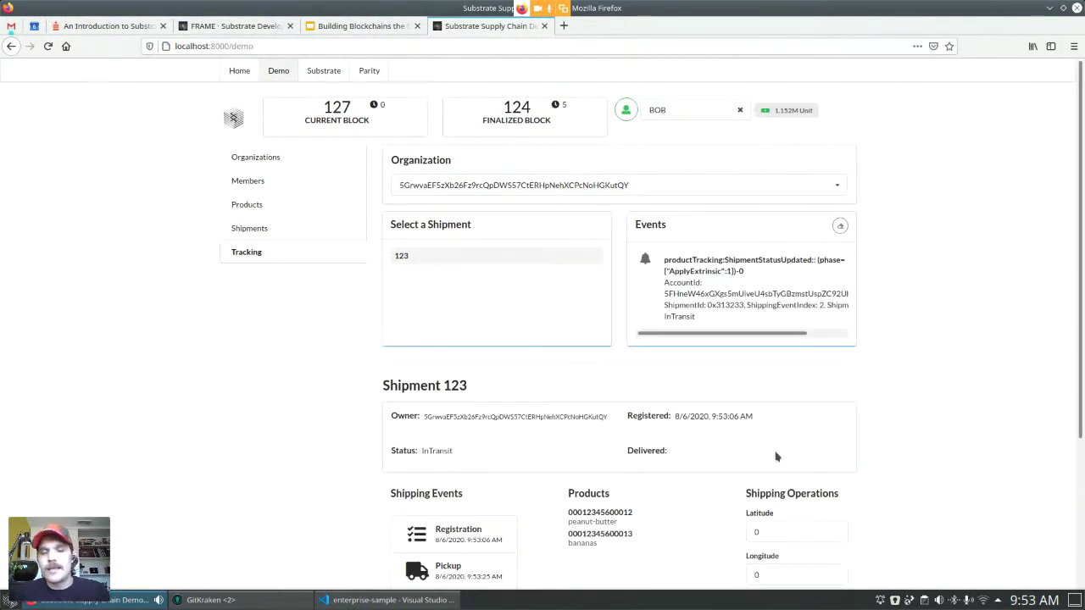
# Record two scans for shipment 123 with the default sensor values and mark it as delivered.
pyautogui.scroll(-4, 991, 412)
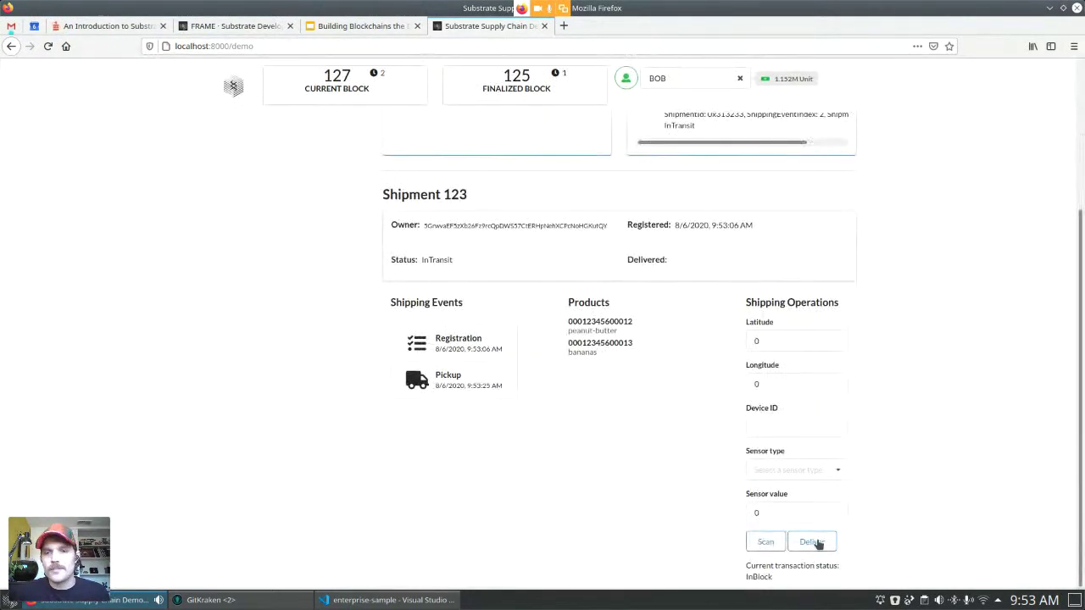
pyautogui.click(765, 544)
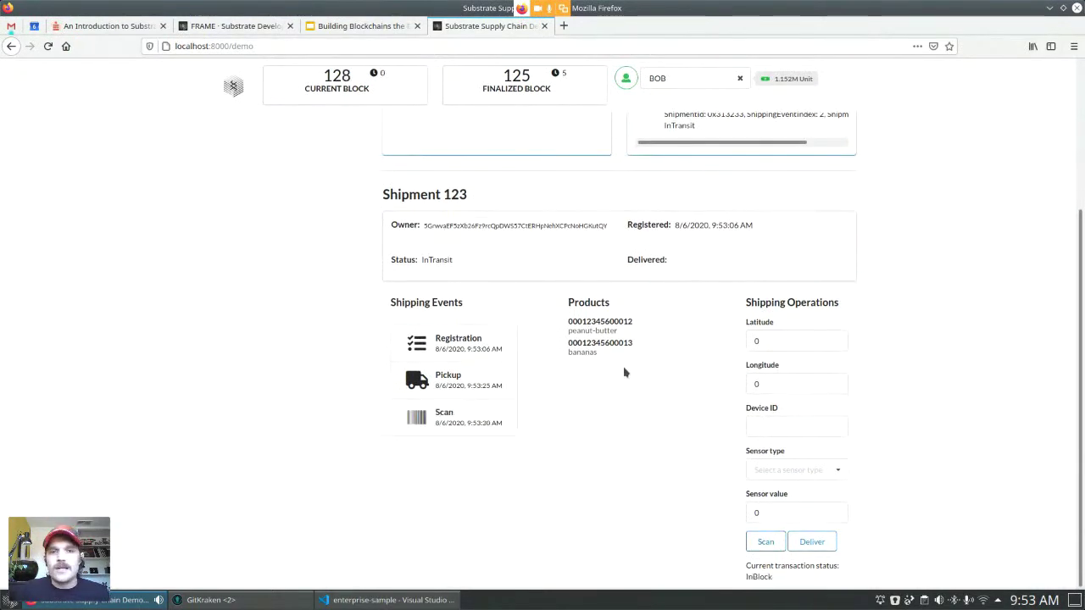
pyautogui.click(766, 543)
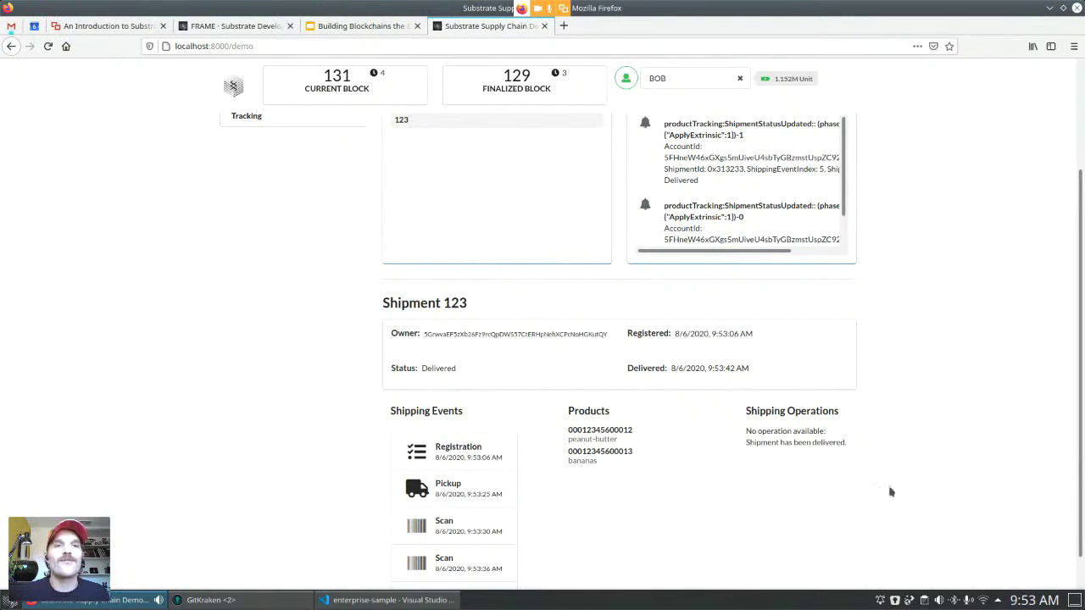
# Leave the demo page and open the substrate-developer-hub/substrate-enterprise-sample repository on GitHub.
pyautogui.click(11, 46)
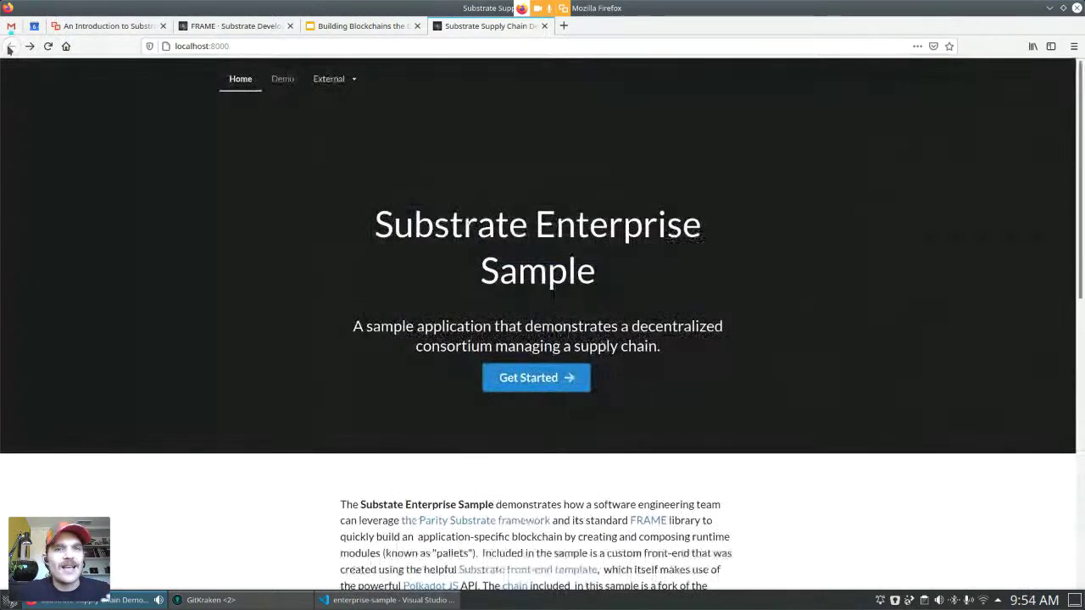
pyautogui.click(372, 44)
pyautogui.write('ent')
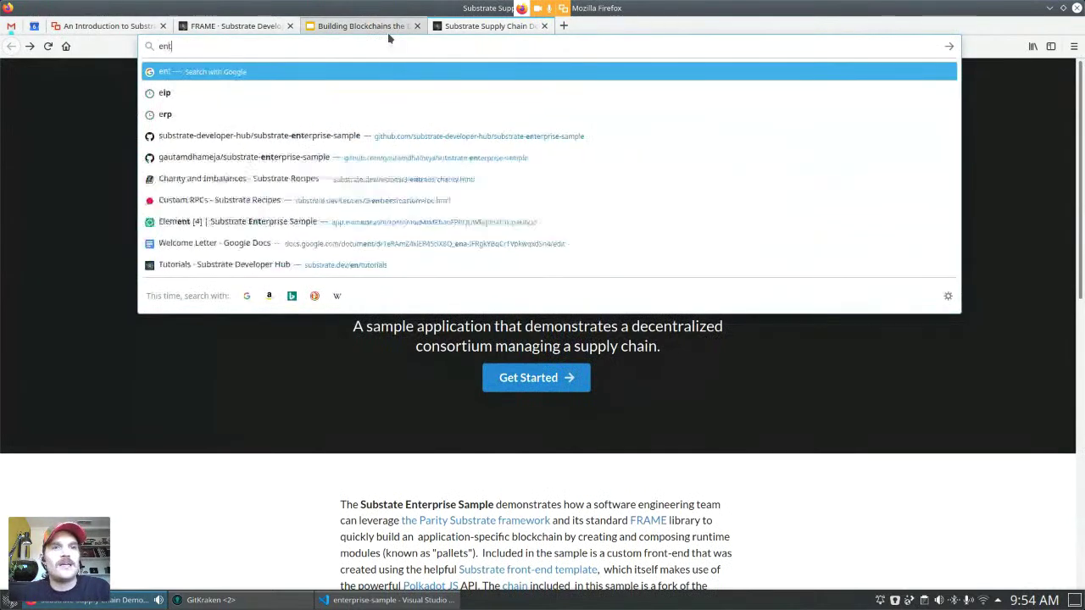
pyautogui.write('e')
pyautogui.click(577, 179)
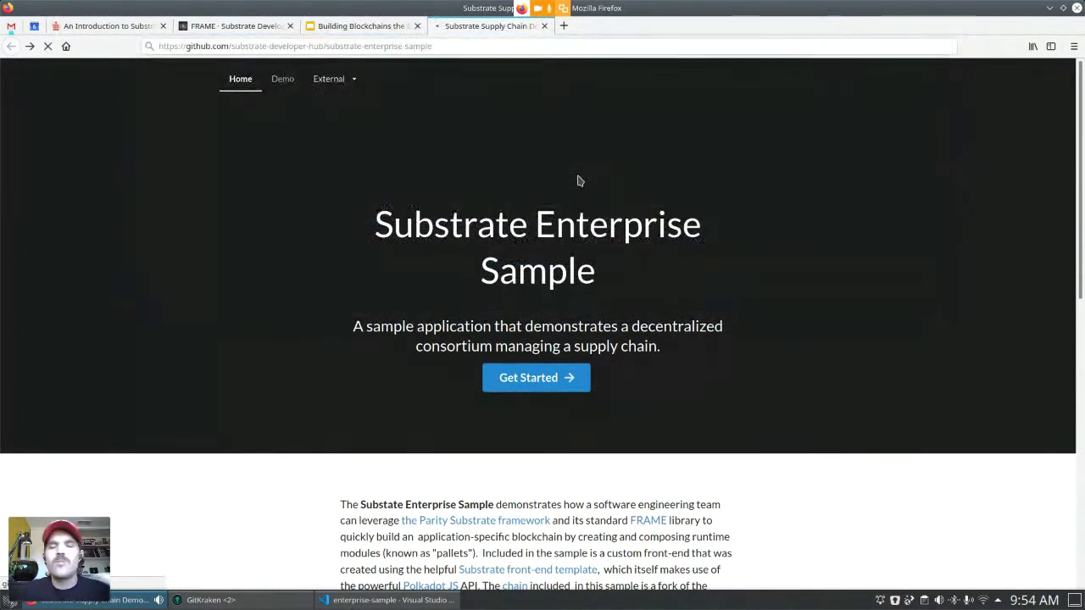
# Check Cargo.toml in the repository's chain folder and open the Cargo.toml in its runtime subfolder.
pyautogui.scroll(-1, 134, 386)
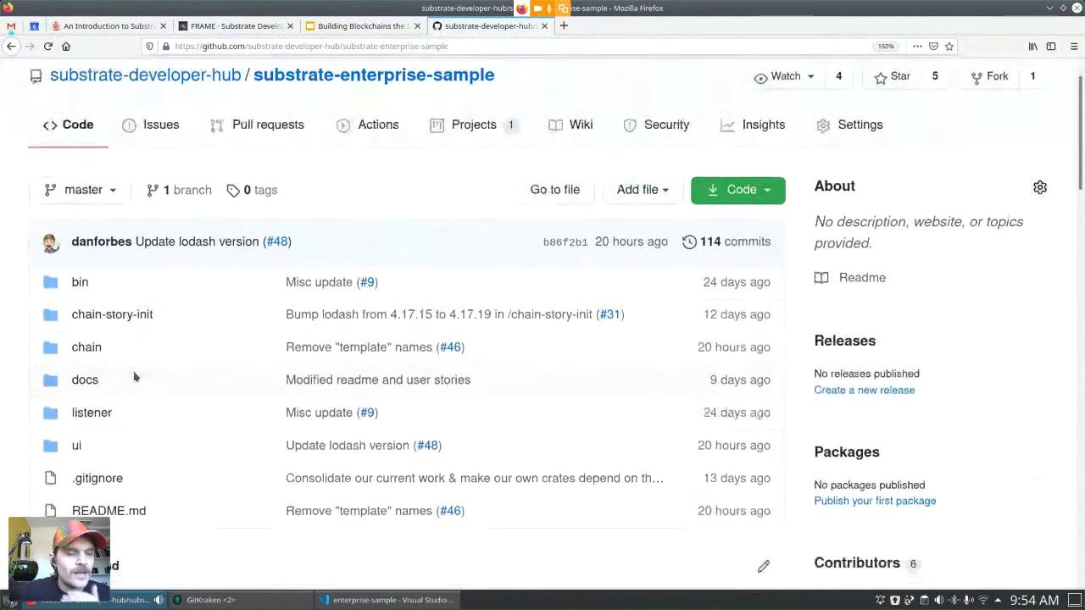
pyautogui.click(86, 347)
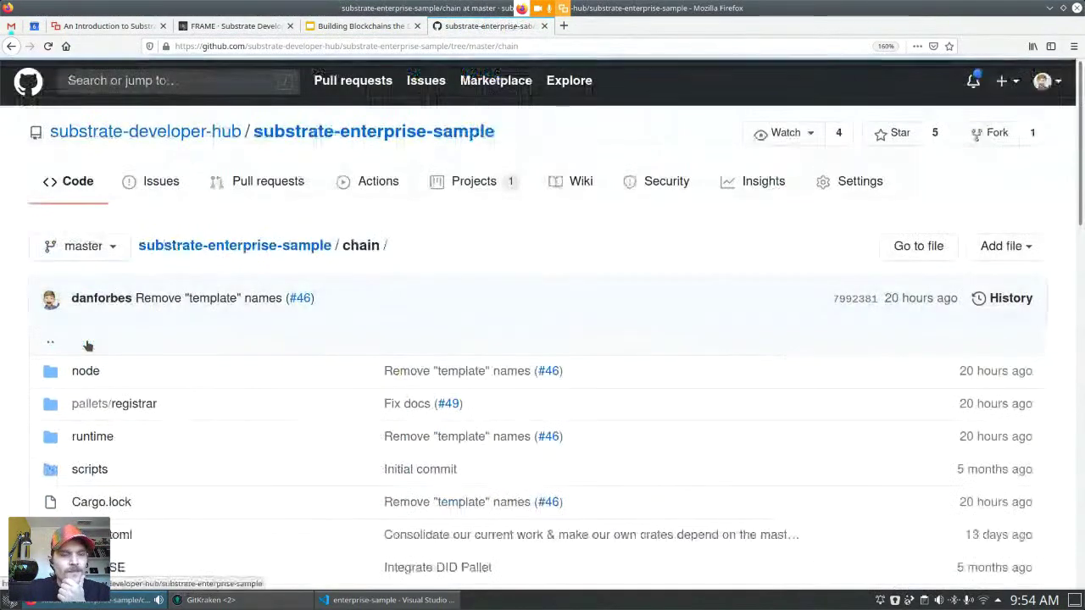
pyautogui.scroll(-3, 300, 395)
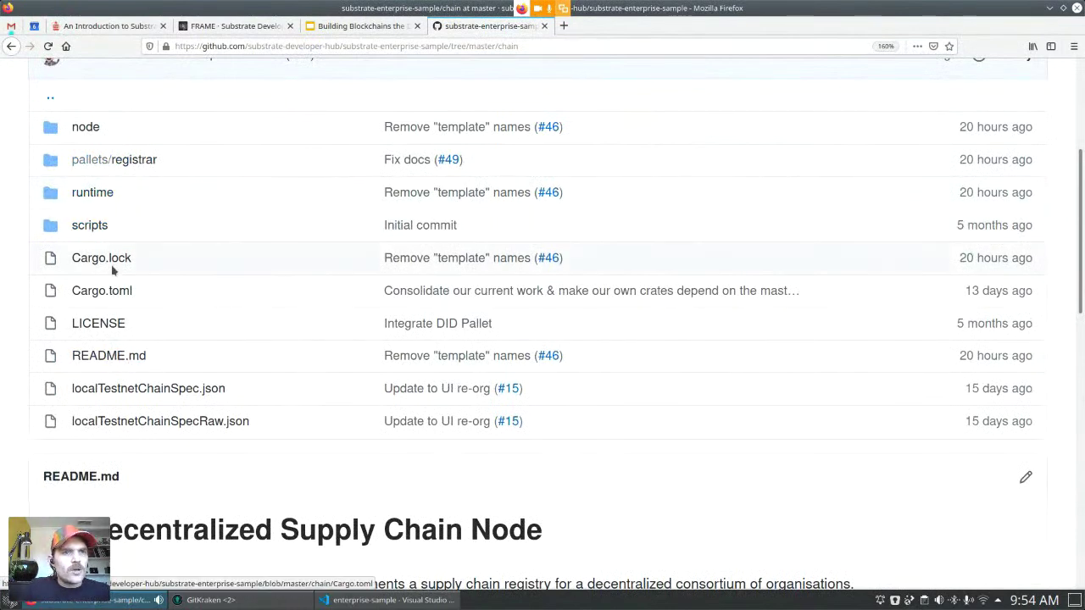
pyautogui.click(104, 292)
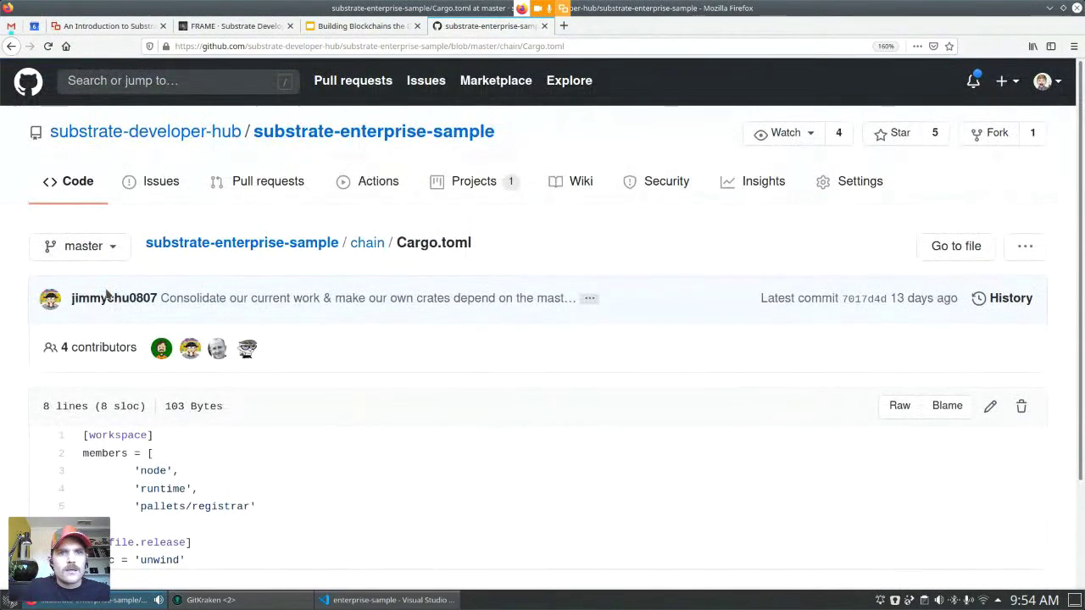
pyautogui.click(368, 246)
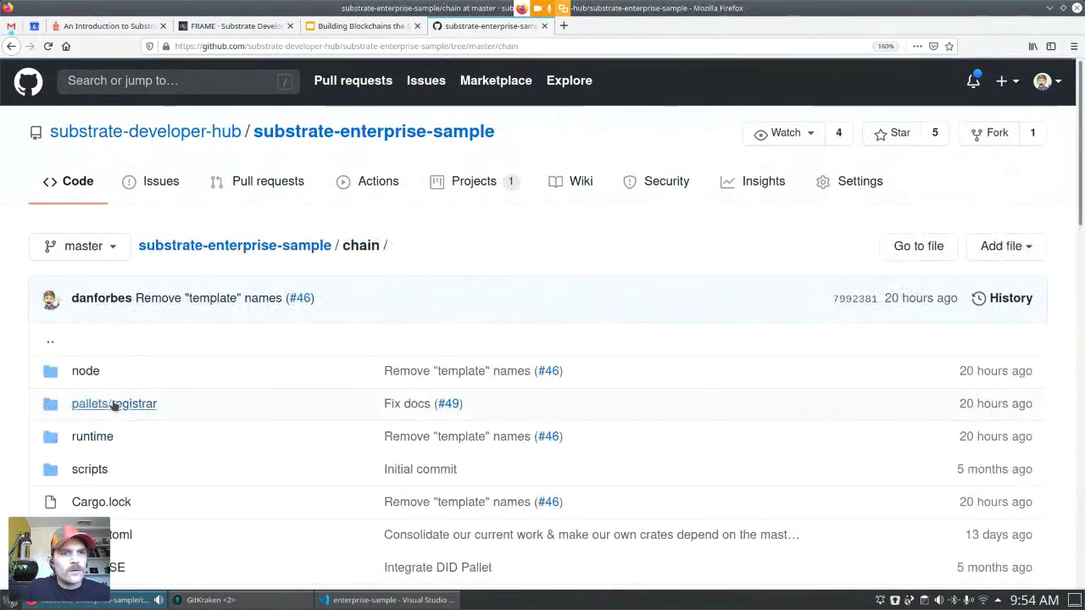
pyautogui.click(92, 436)
pyautogui.click(107, 406)
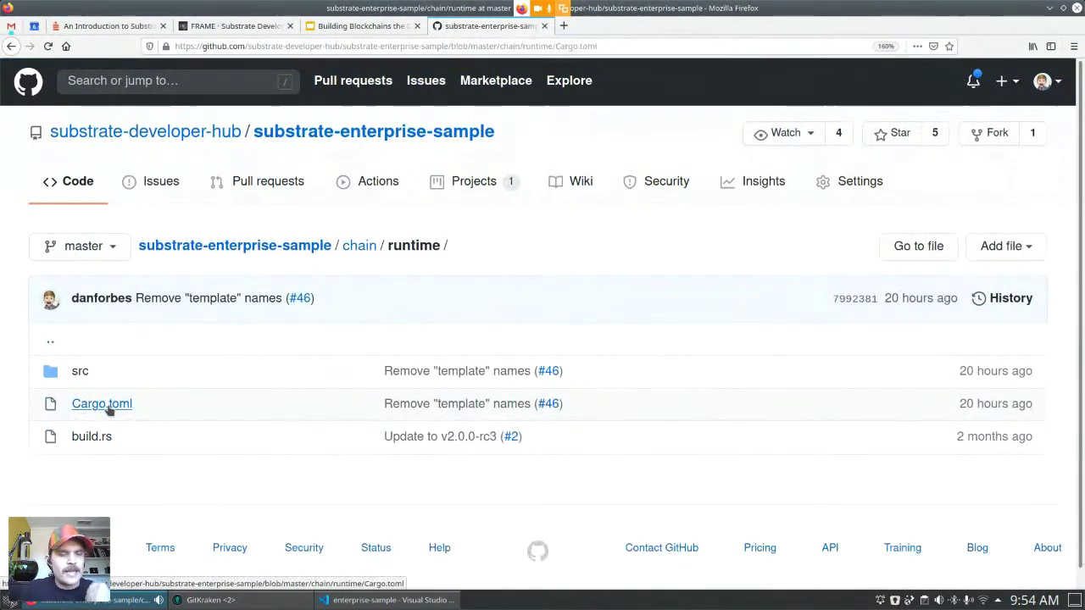
# Examine the runtime-specific pallet dependencies in the runtime's Cargo.toml, including product registry, product tracking, validatorset and rbac.
pyautogui.scroll(-3, 557, 436)
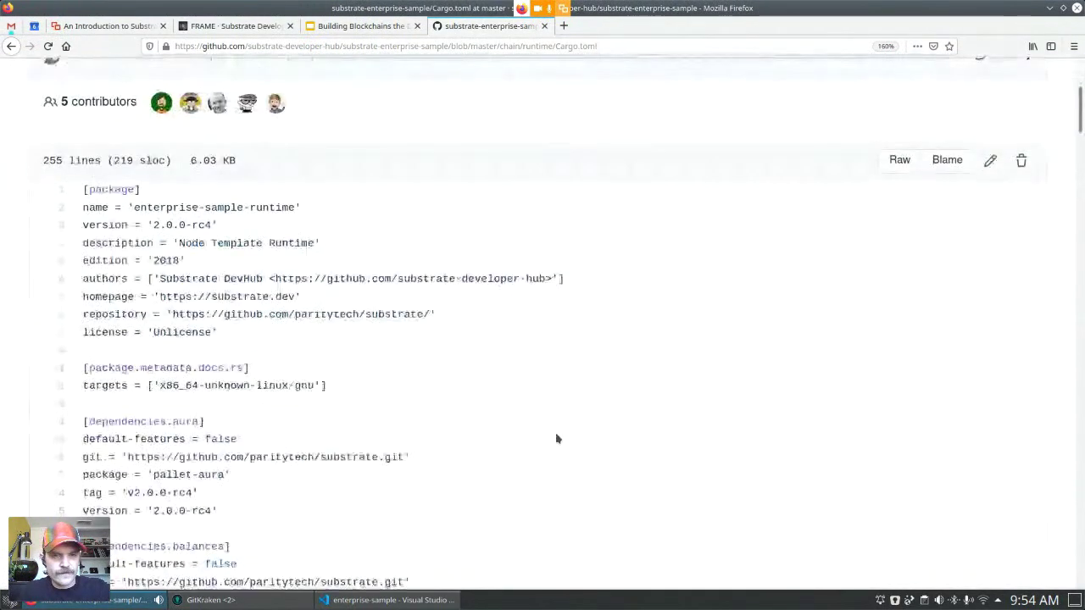
pyautogui.scroll(-18, 557, 438)
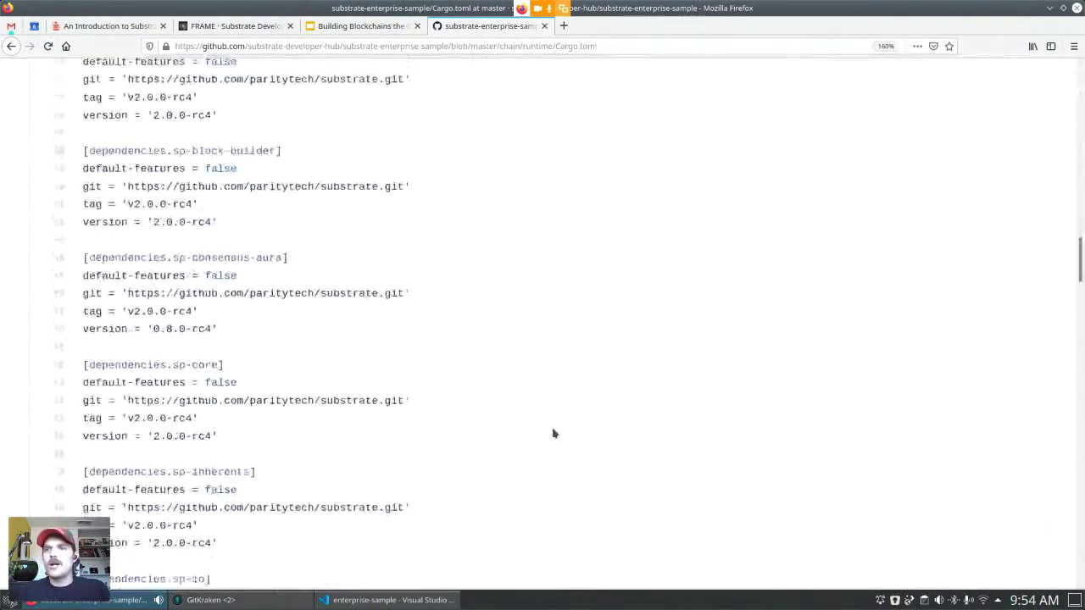
pyautogui.scroll(-20, 553, 434)
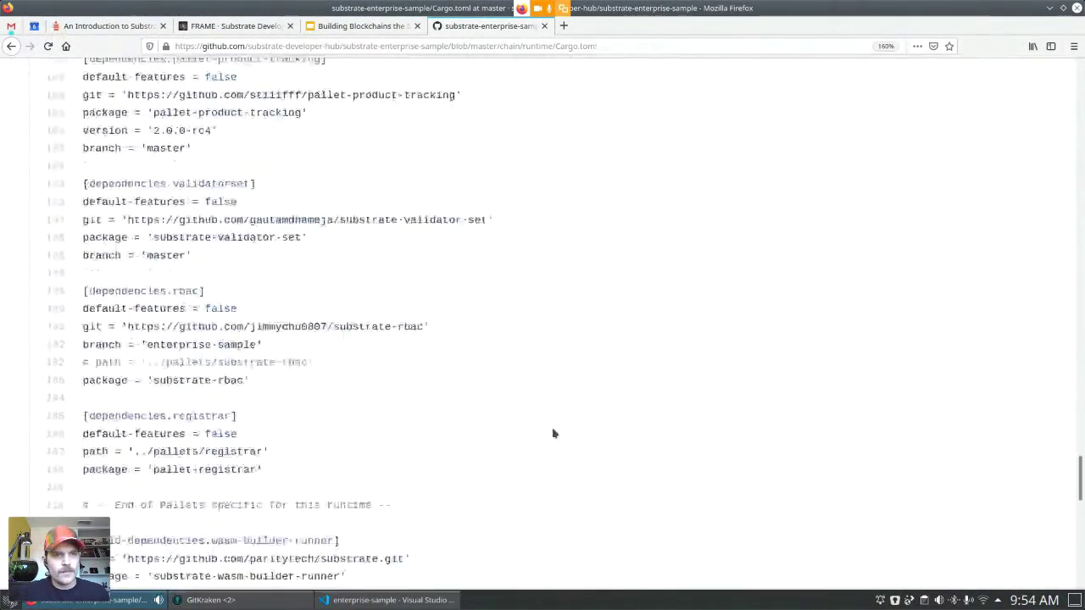
pyautogui.scroll(-6, 552, 434)
pyautogui.scroll(5, 552, 434)
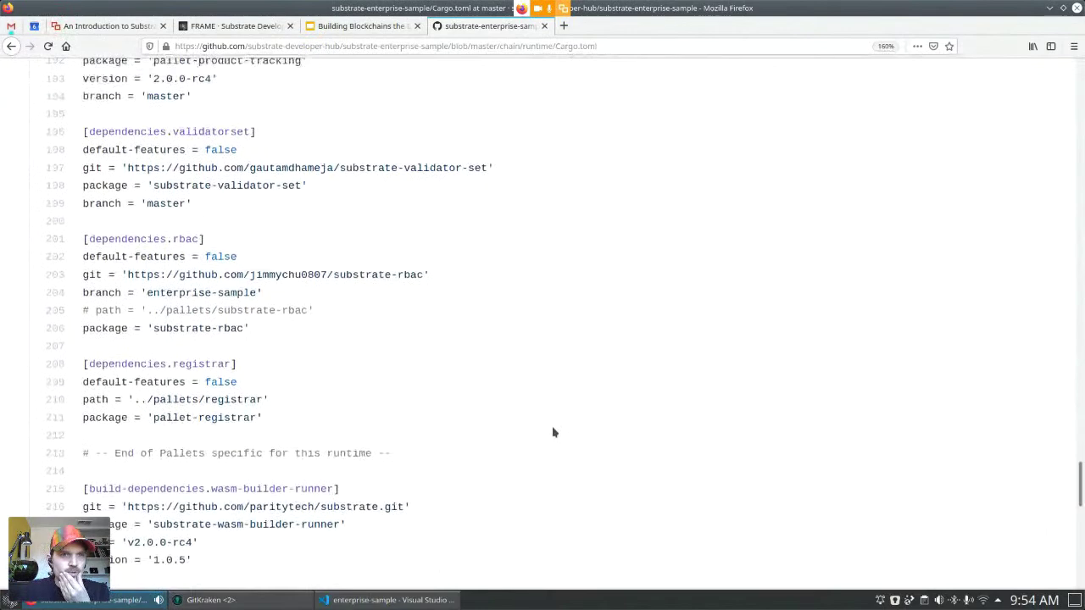
pyautogui.scroll(3, 553, 432)
pyautogui.scroll(3, 440, 378)
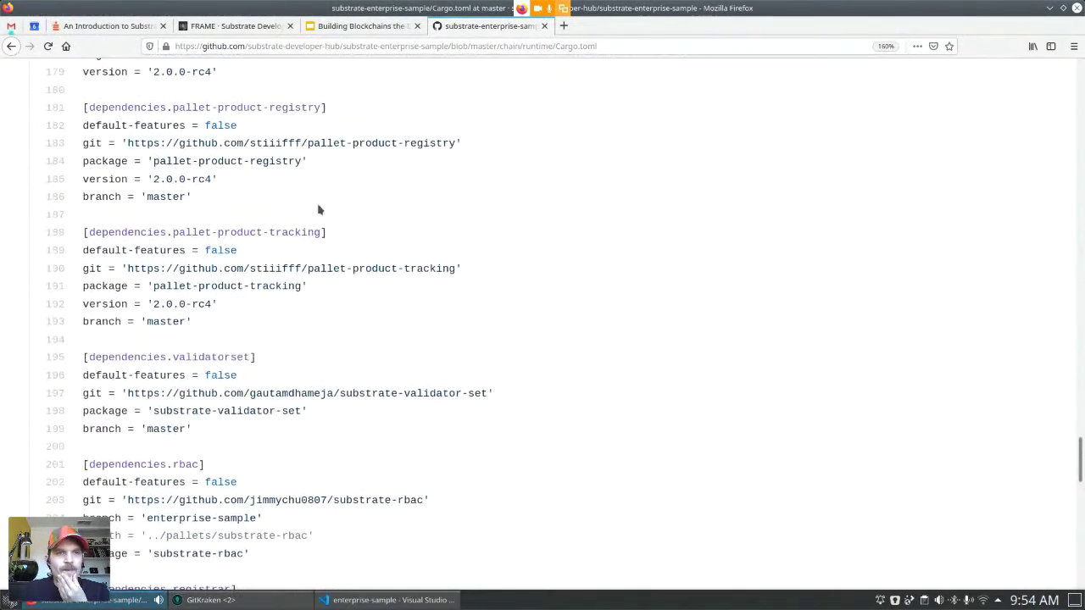
# Find the pallet-did dependency in the runtime's Cargo.toml and open its linked GitHub repository.
pyautogui.scroll(3, 310, 283)
pyautogui.scroll(4, 262, 317)
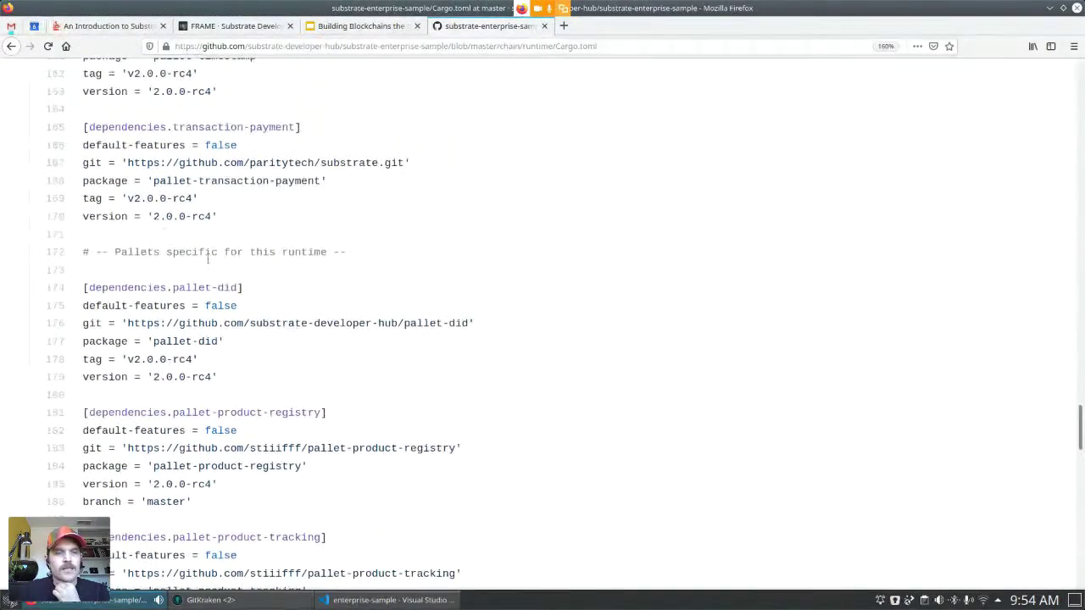
pyautogui.scroll(-1, 249, 298)
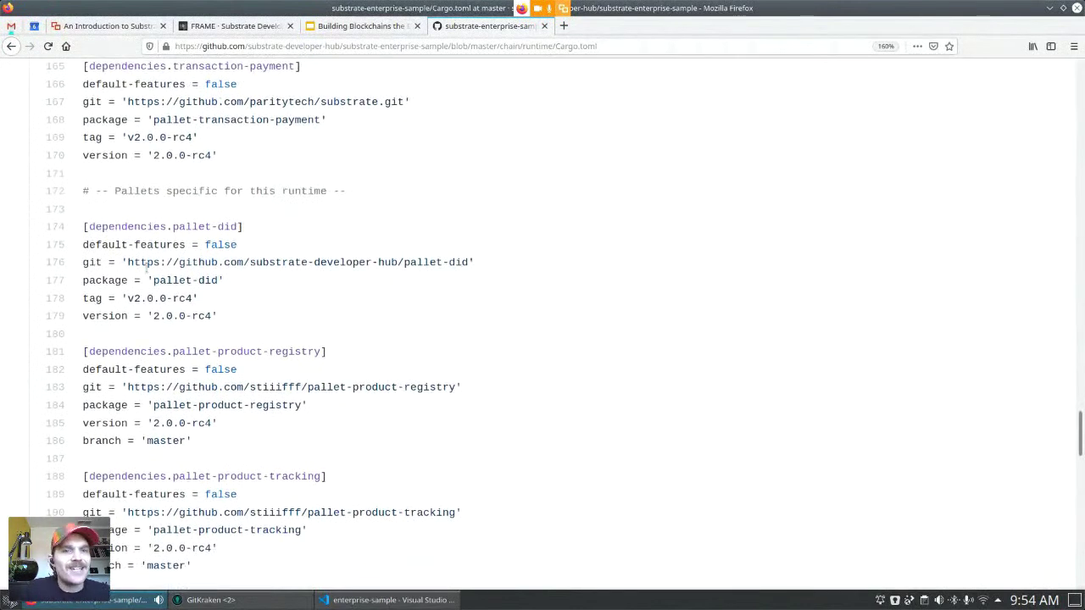
pyautogui.moveTo(129, 264); pyautogui.dragTo(476, 274)
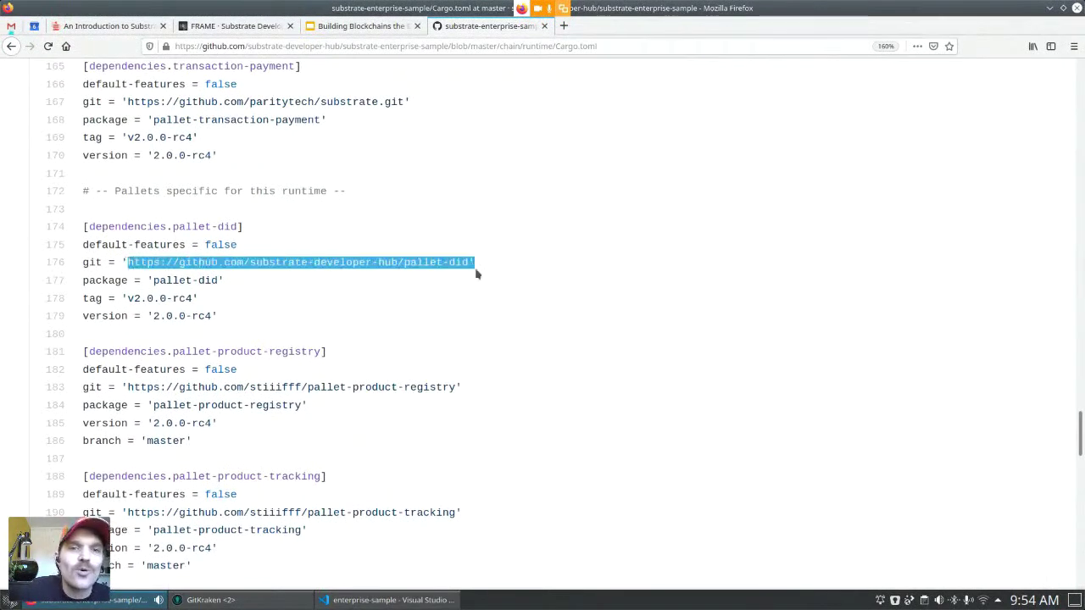
pyautogui.rightClick(437, 258)
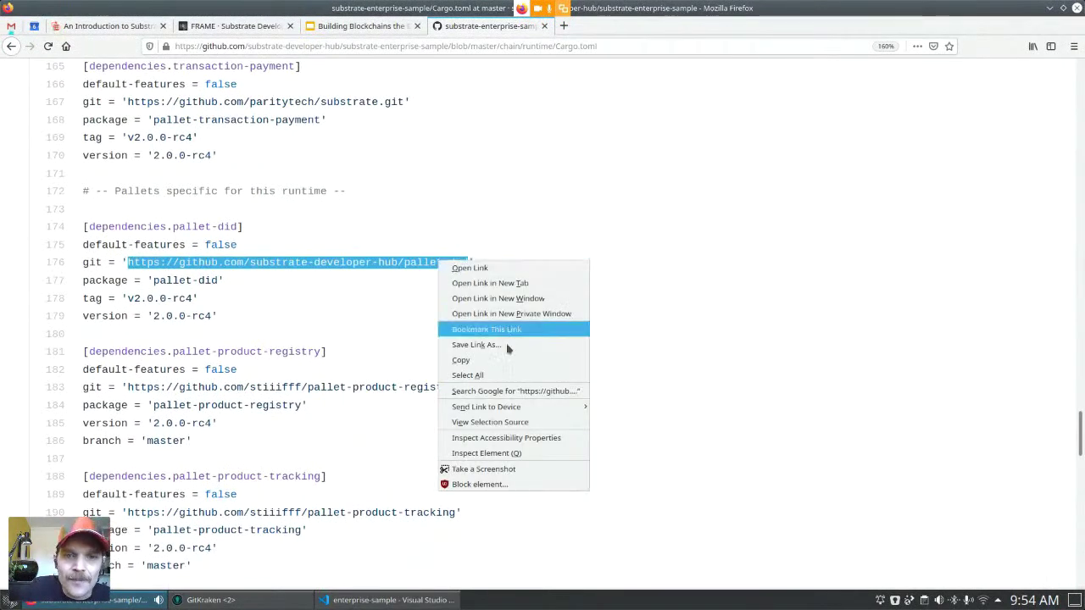
pyautogui.click(472, 268)
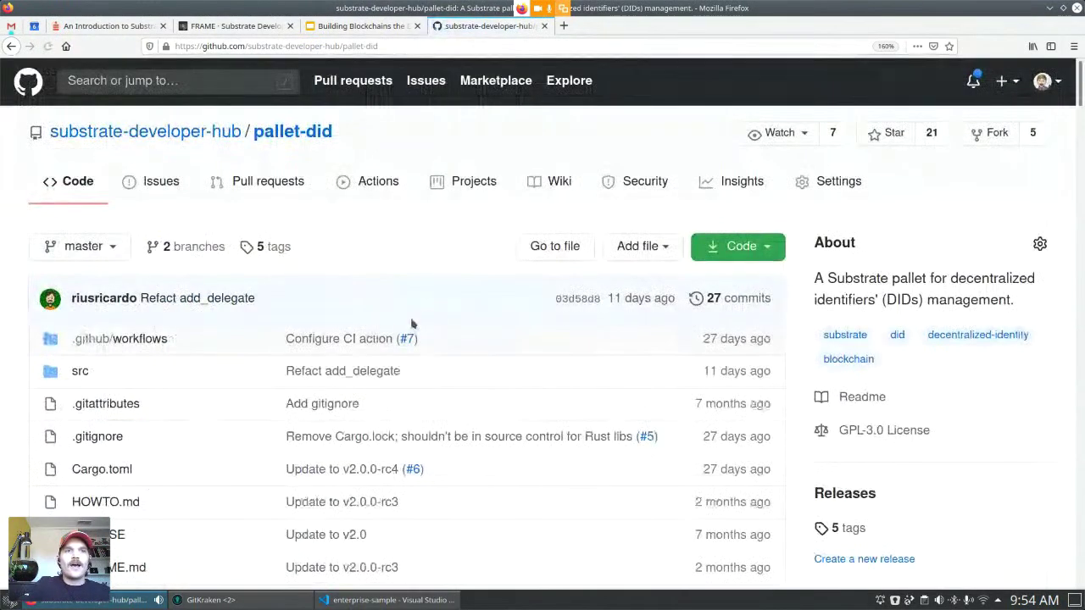
# Read the self-sovereign identity and DID sections of the pallet-did README and open the linked W3C DID specification.
pyautogui.scroll(-5, 409, 309)
pyautogui.scroll(-5, 501, 297)
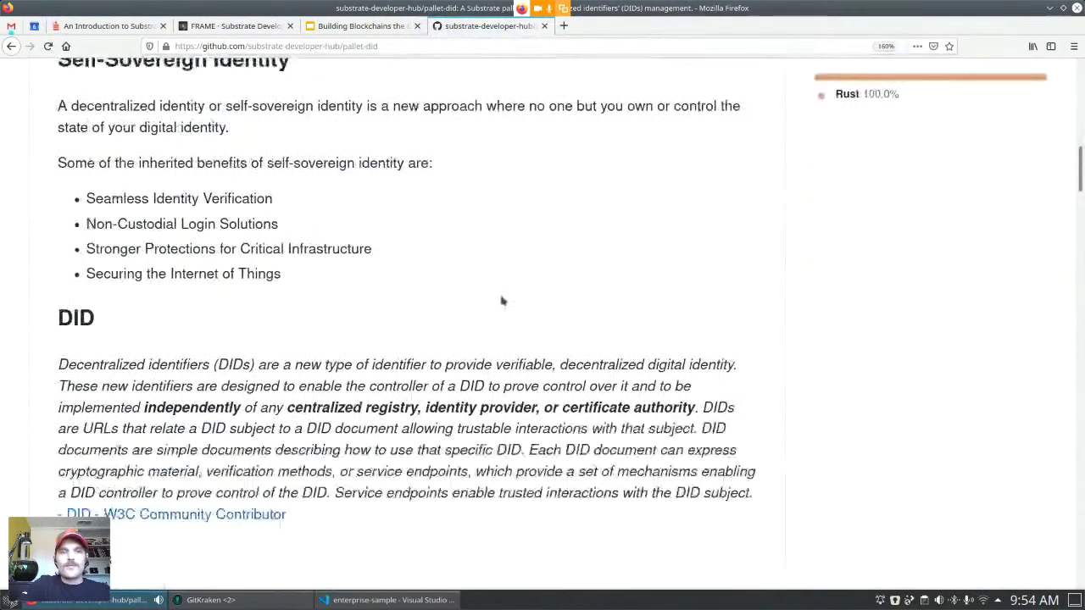
pyautogui.click(223, 521)
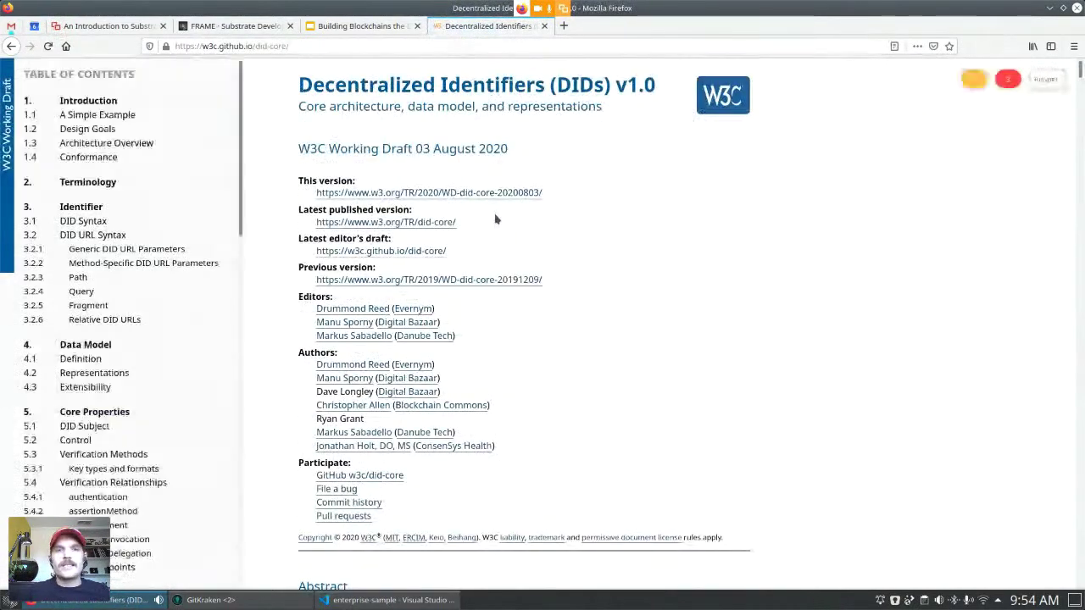
# Return to the runtime's Cargo.toml and review the pallet-did entry and the runtime-specific pallets listed below it.
pyautogui.click(10, 46)
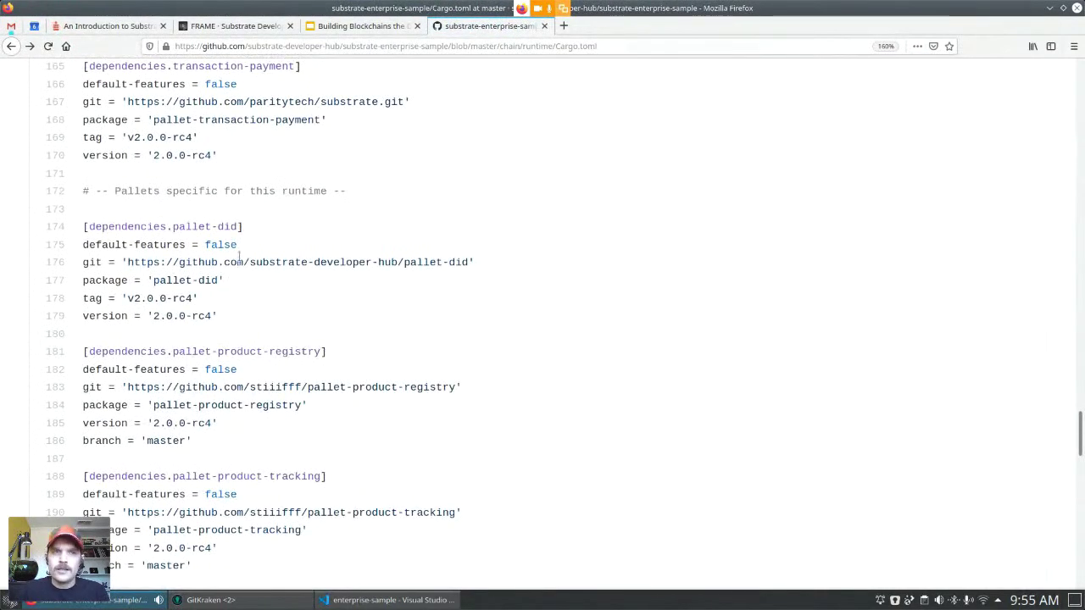
pyautogui.moveTo(230, 316); pyautogui.dragTo(82, 238)
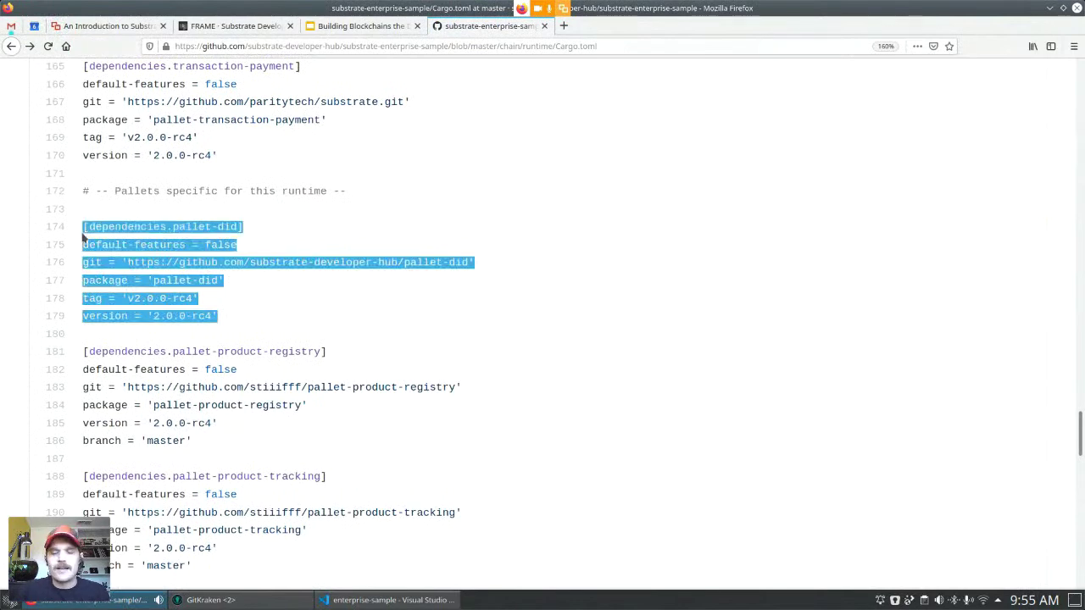
pyautogui.click(281, 247)
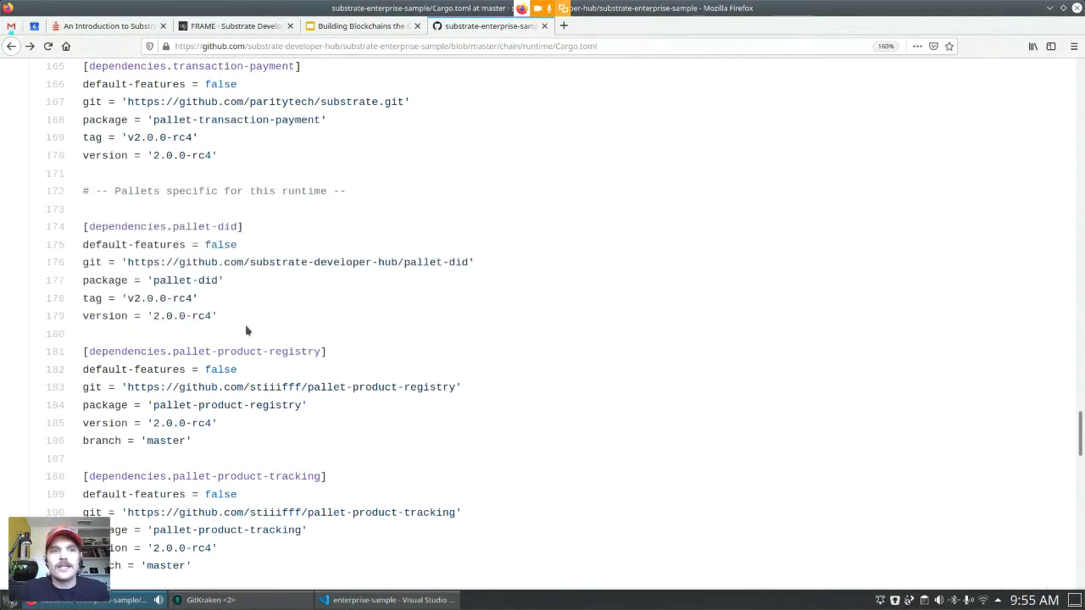
pyautogui.scroll(-3, 250, 315)
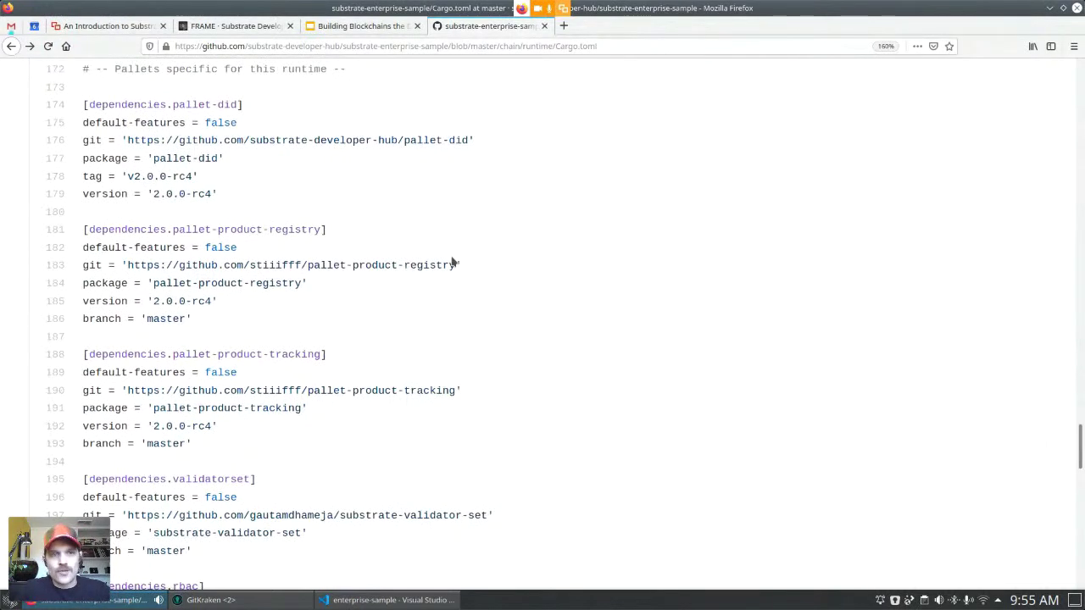
pyautogui.scroll(-4, 453, 263)
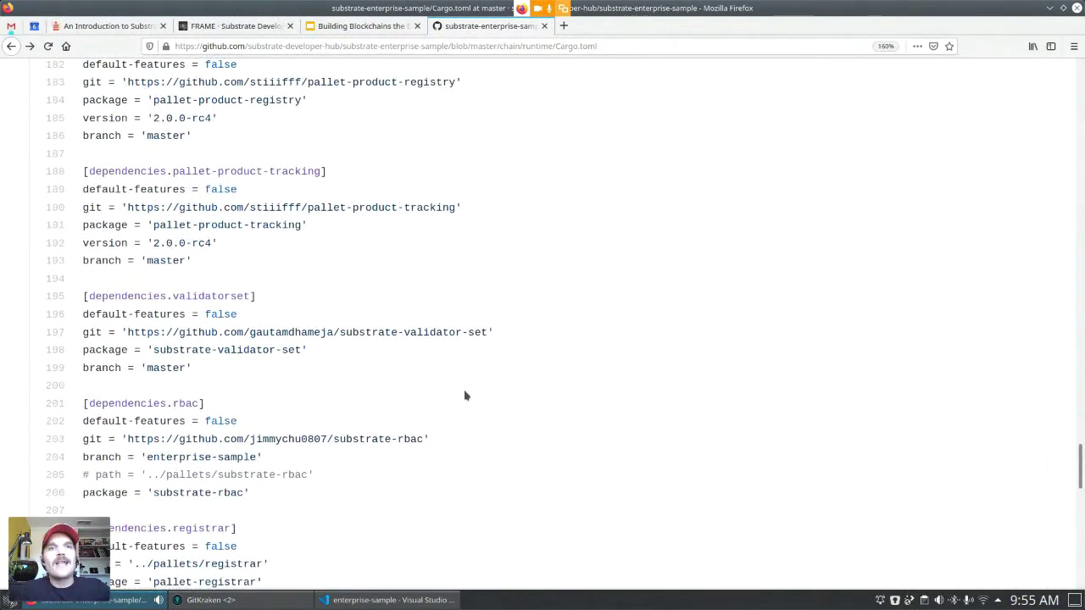
# Open lib.rs in the repository's chain/runtime/src folder and locate the list of pallets that make up the runtime.
pyautogui.click(11, 46)
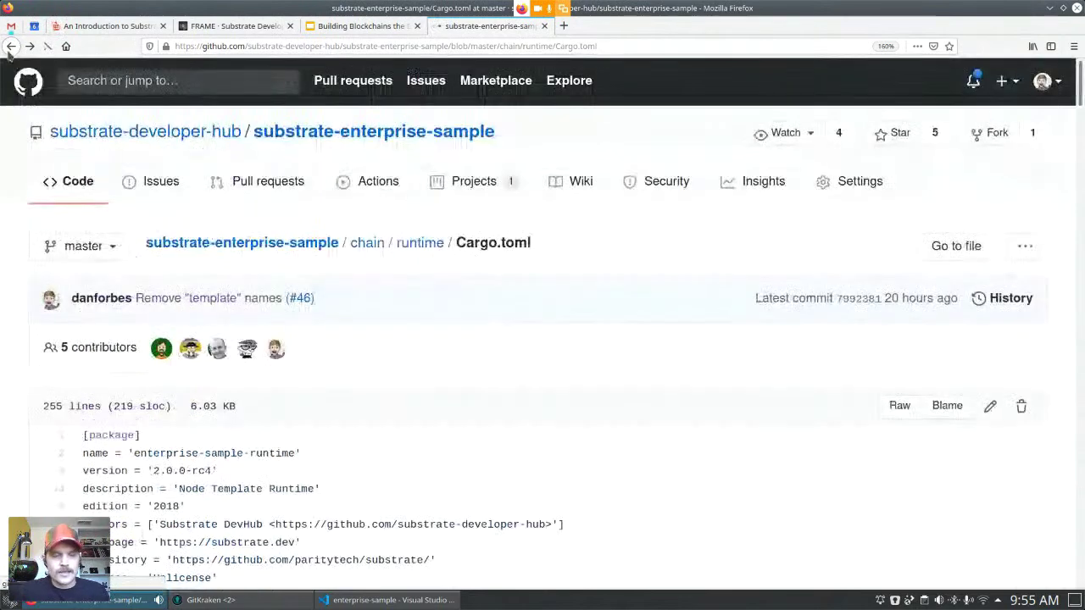
pyautogui.click(356, 250)
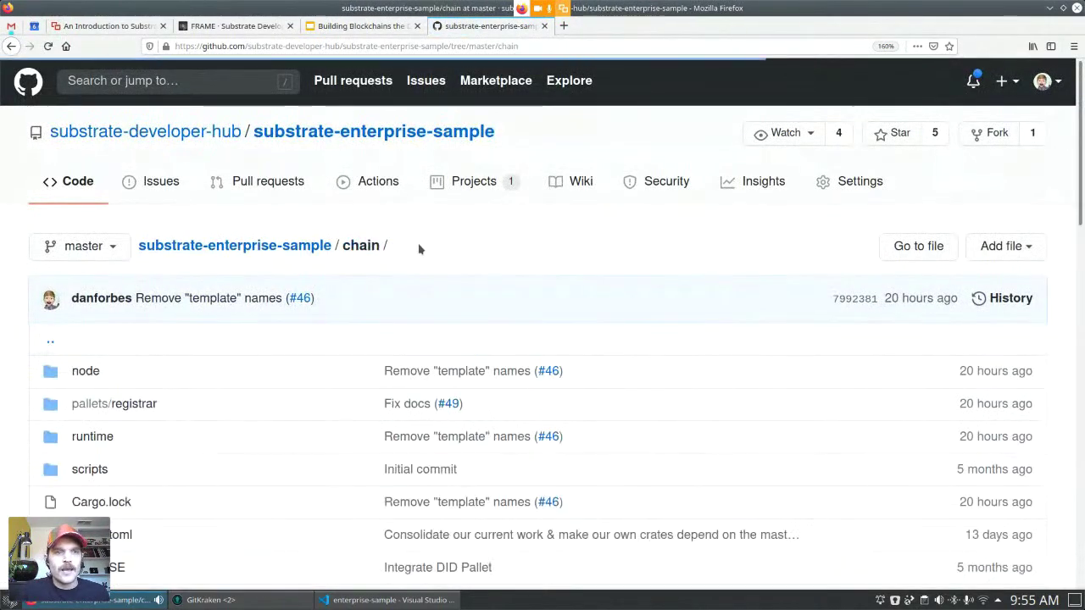
pyautogui.click(91, 443)
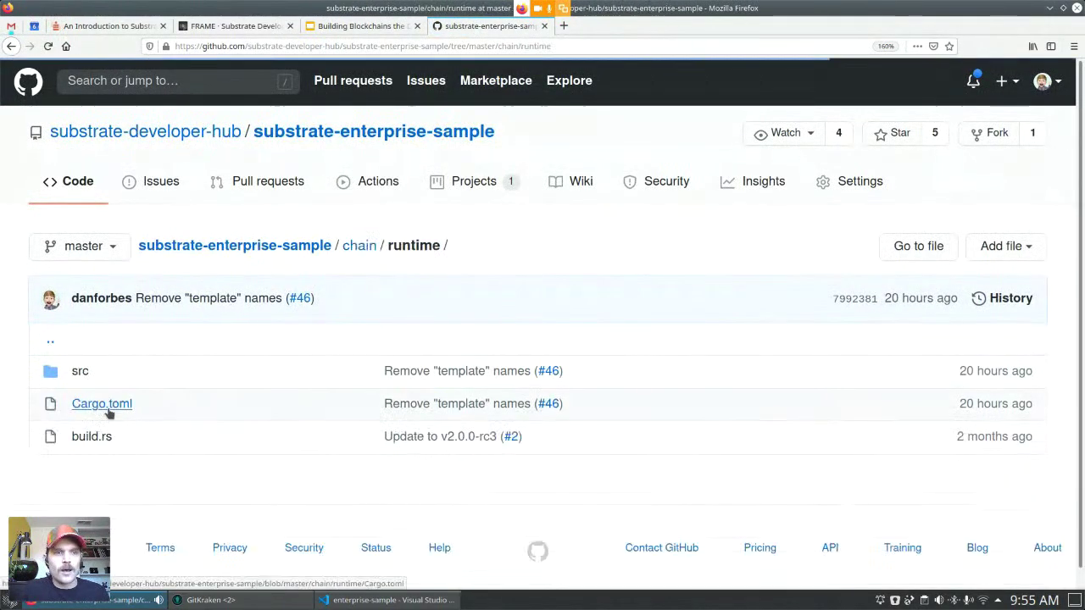
pyautogui.click(80, 371)
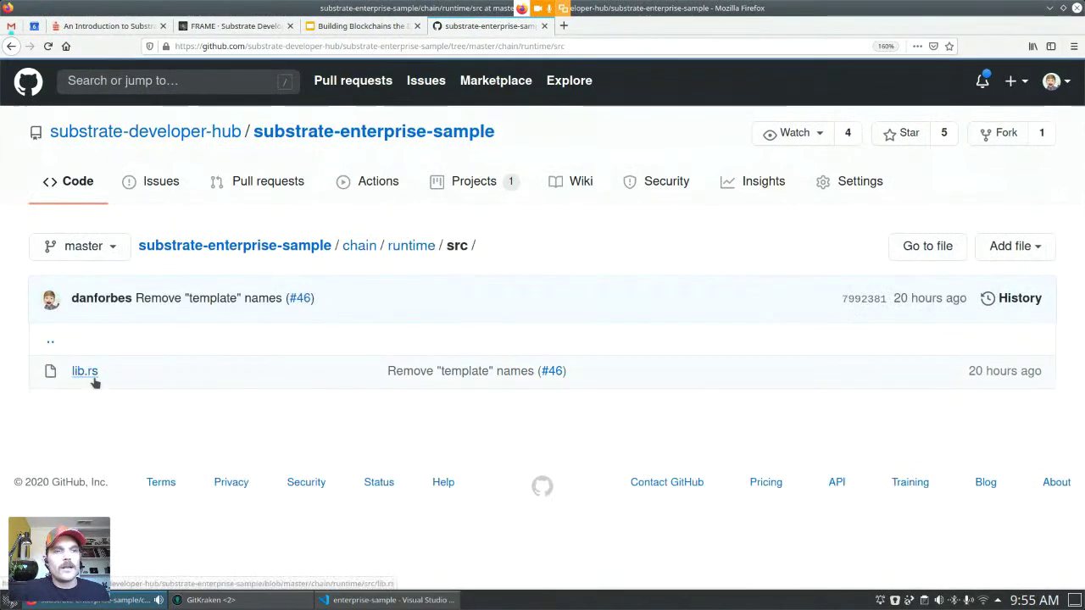
pyautogui.click(88, 373)
pyautogui.scroll(-6, 95, 382)
pyautogui.scroll(-20, 95, 382)
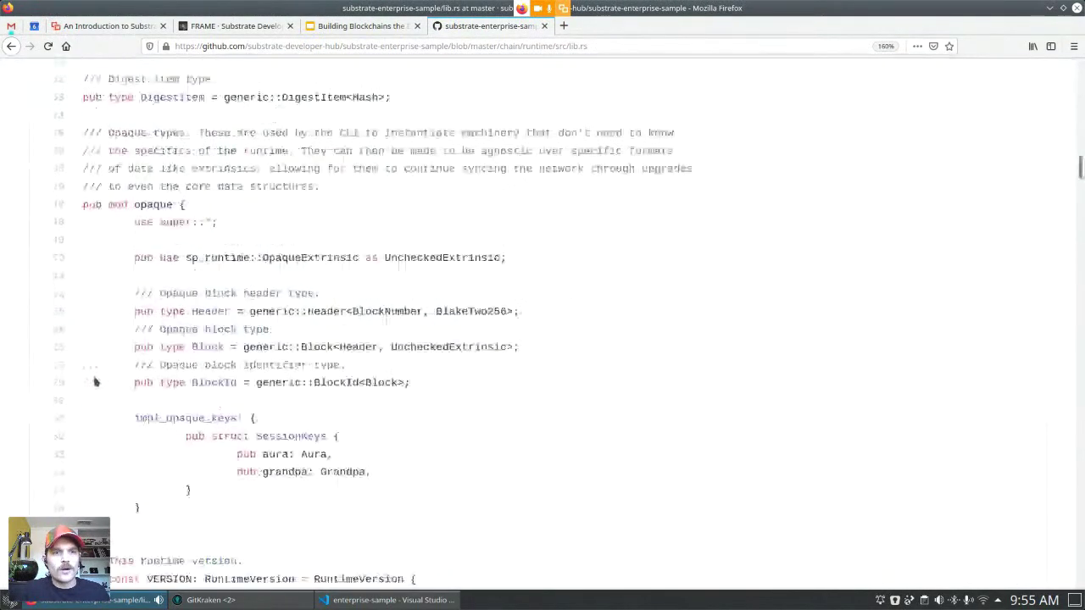
pyautogui.scroll(-20, 95, 383)
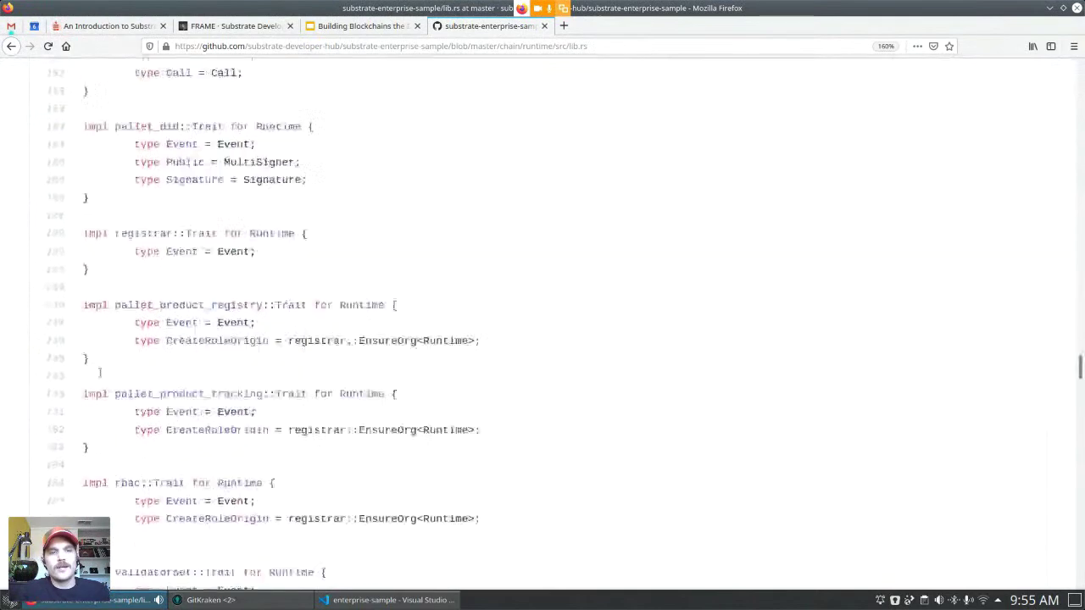
pyautogui.scroll(4, 103, 370)
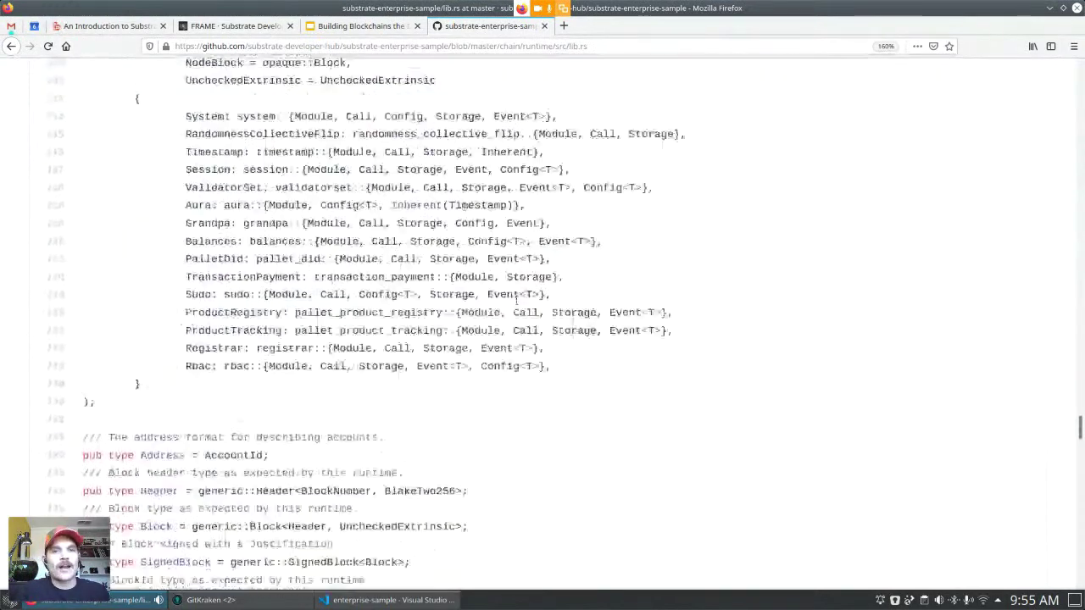